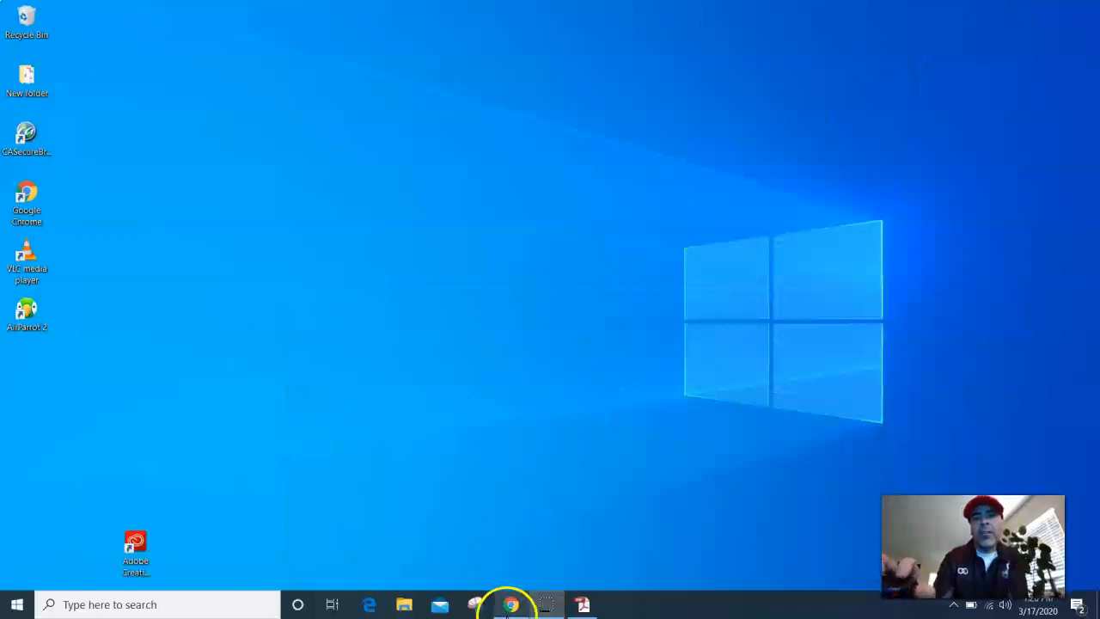
Step: Open the Pinacate Middle School site in Chrome and browse Students, then Tools & Resources
click(511, 605)
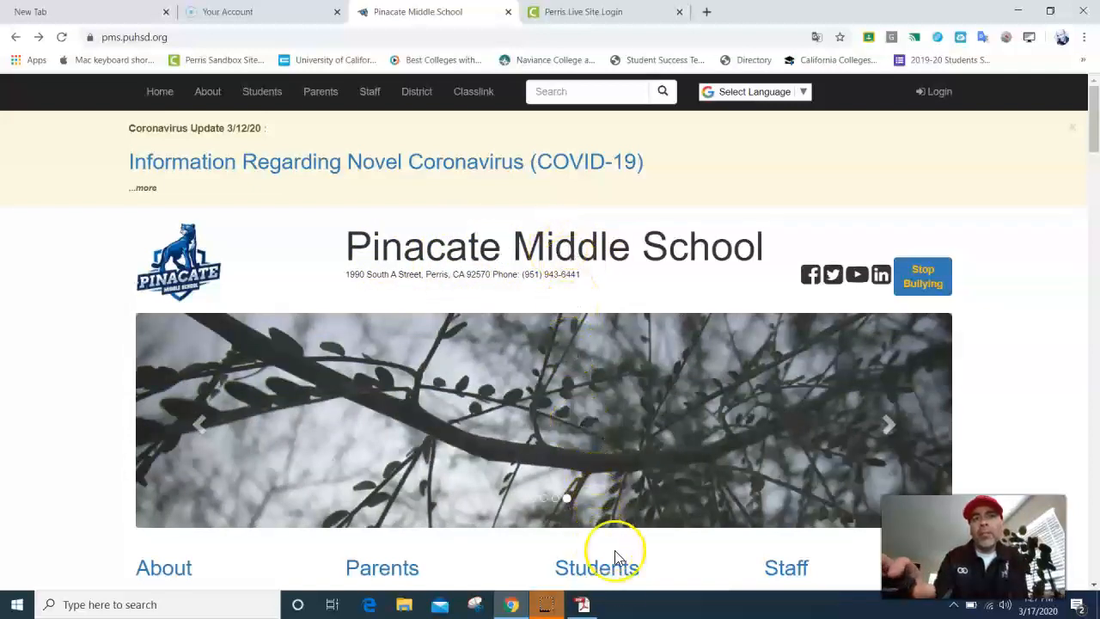
scroll(613, 554, down, 2)
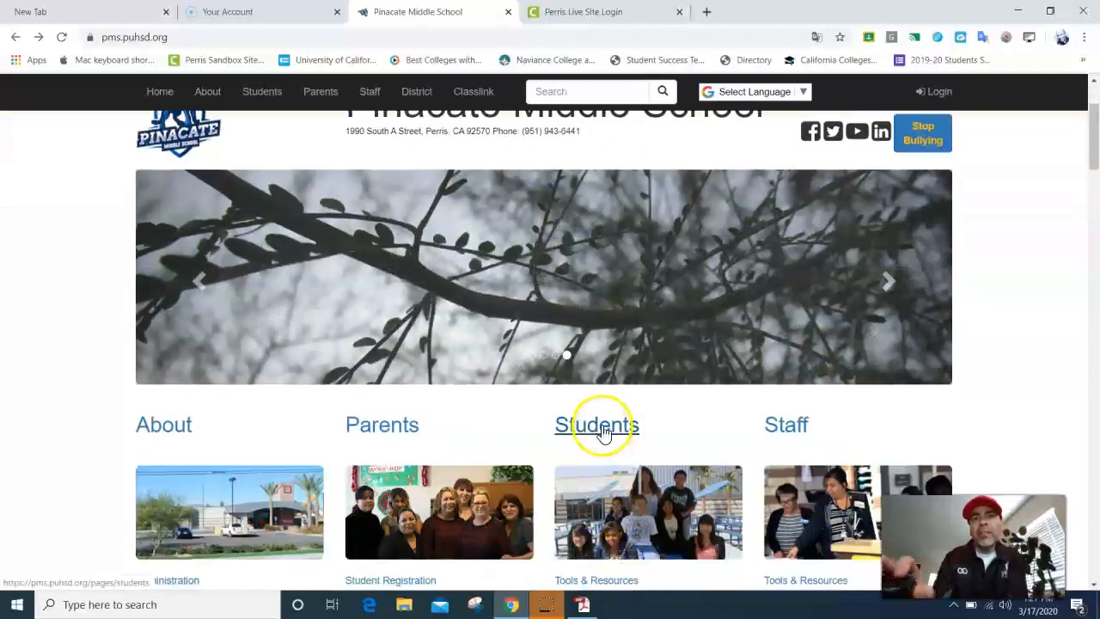
click(602, 426)
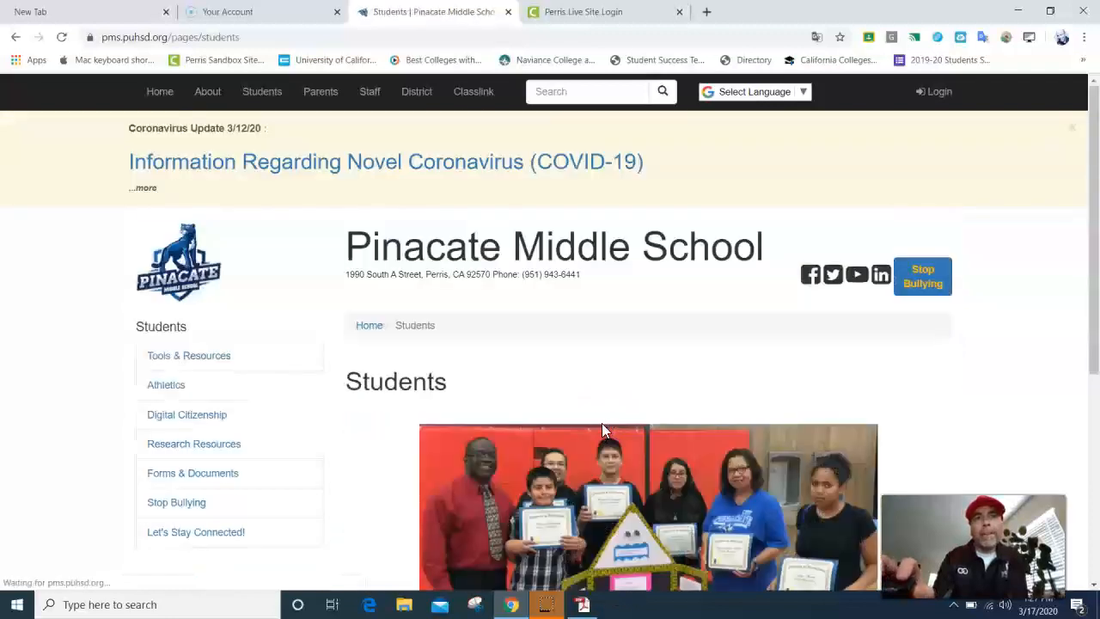
click(199, 356)
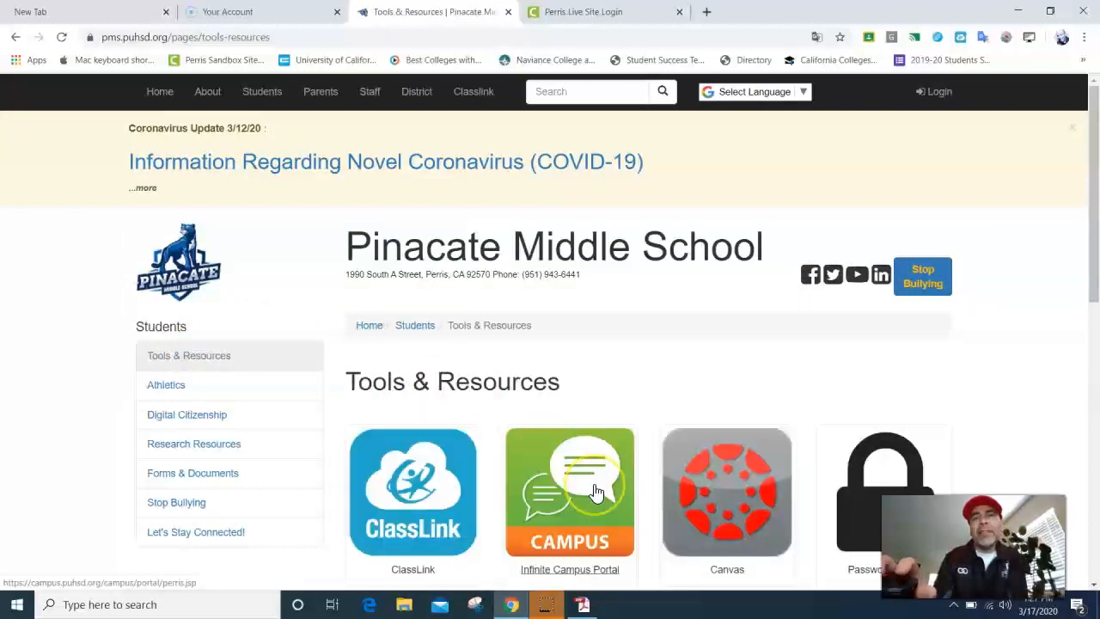
scroll(596, 490, down, 2)
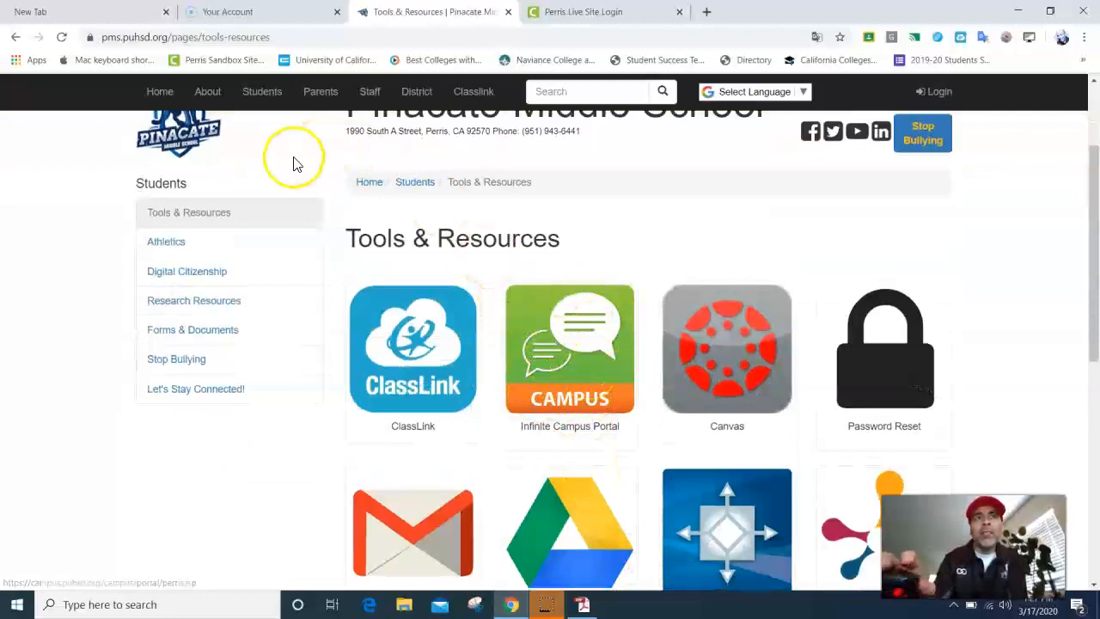
click(15, 38)
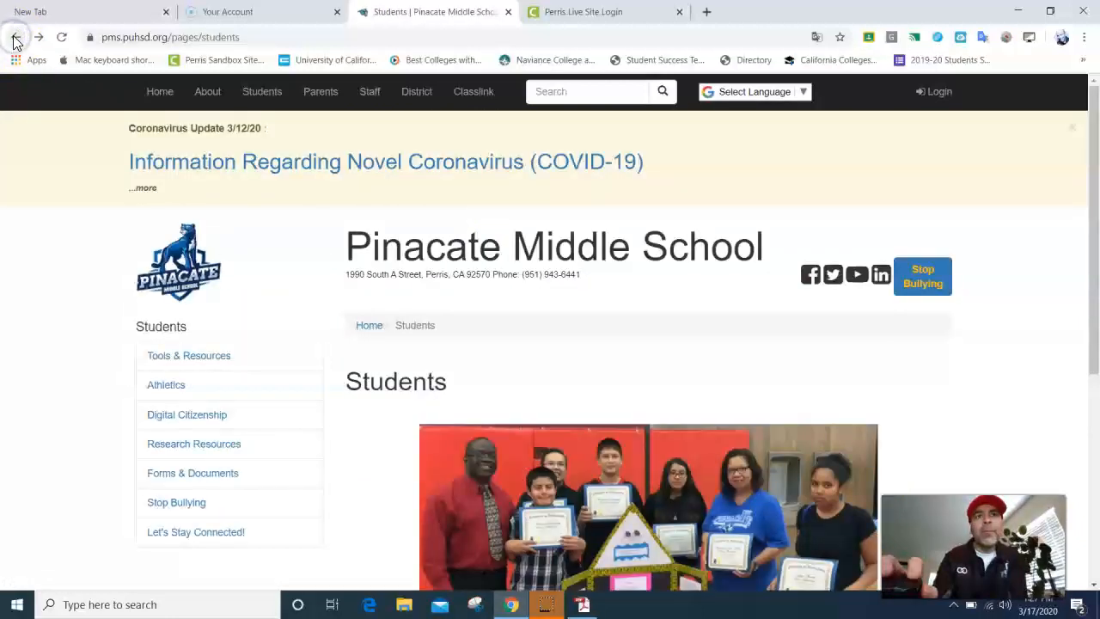
click(16, 38)
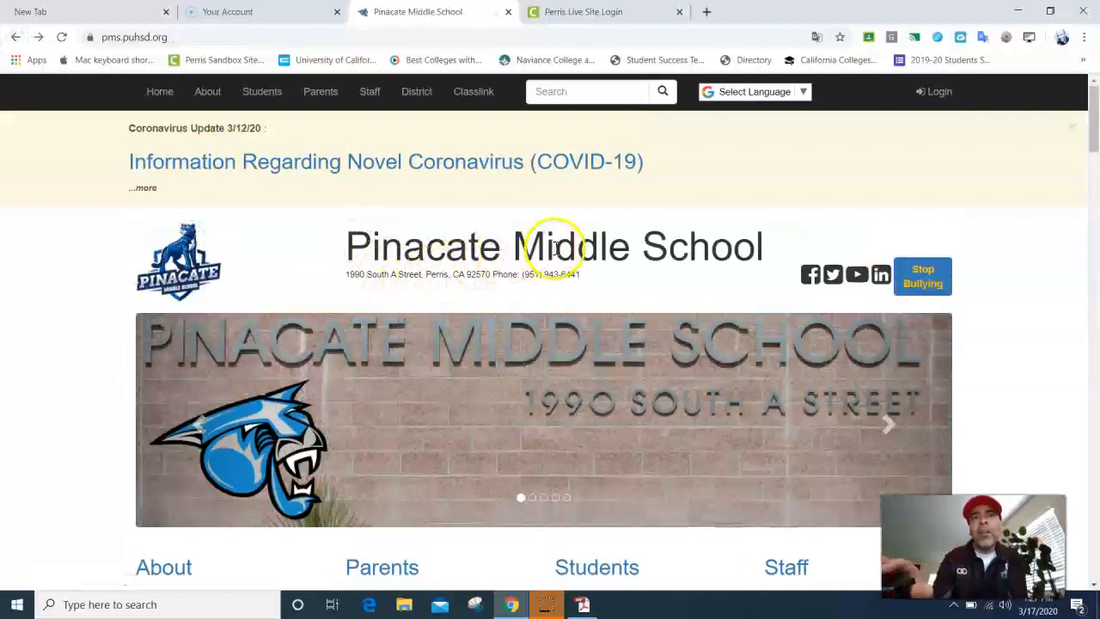
Step: Return to Students > Tools & Resources and load the Perris Sandbox Infinite Campus login page
scroll(584, 385, down, 2)
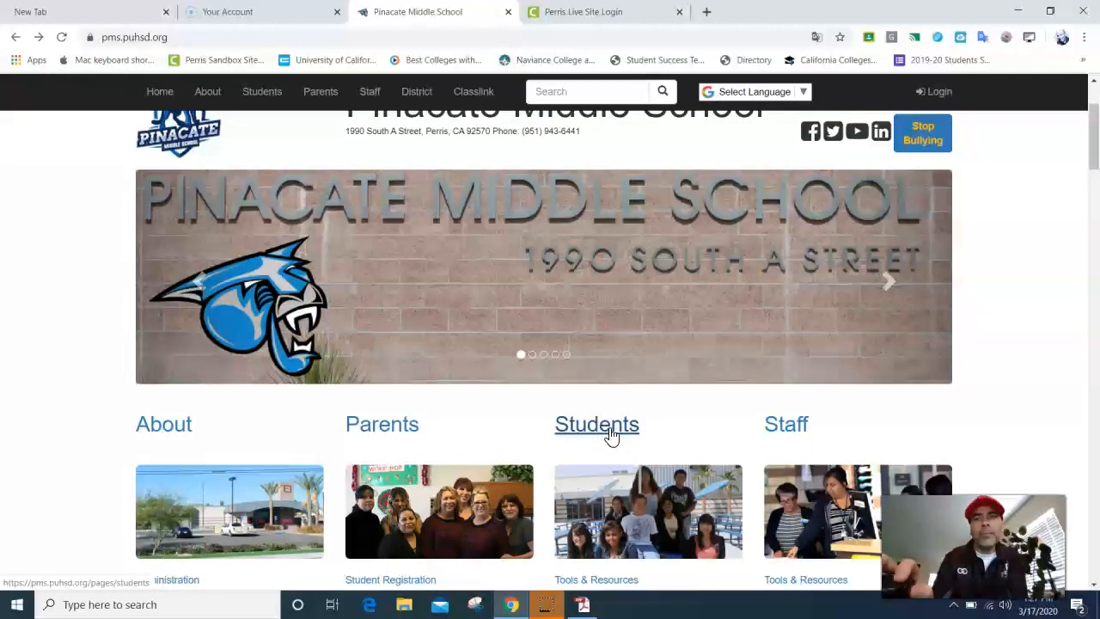
click(610, 435)
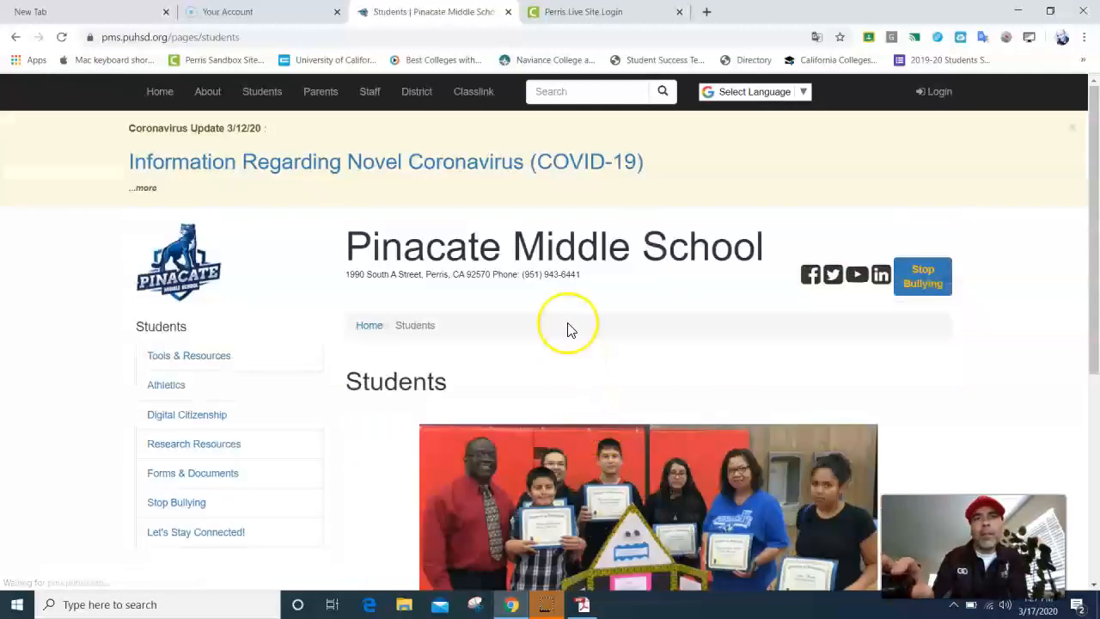
scroll(550, 325, down, 1)
click(204, 290)
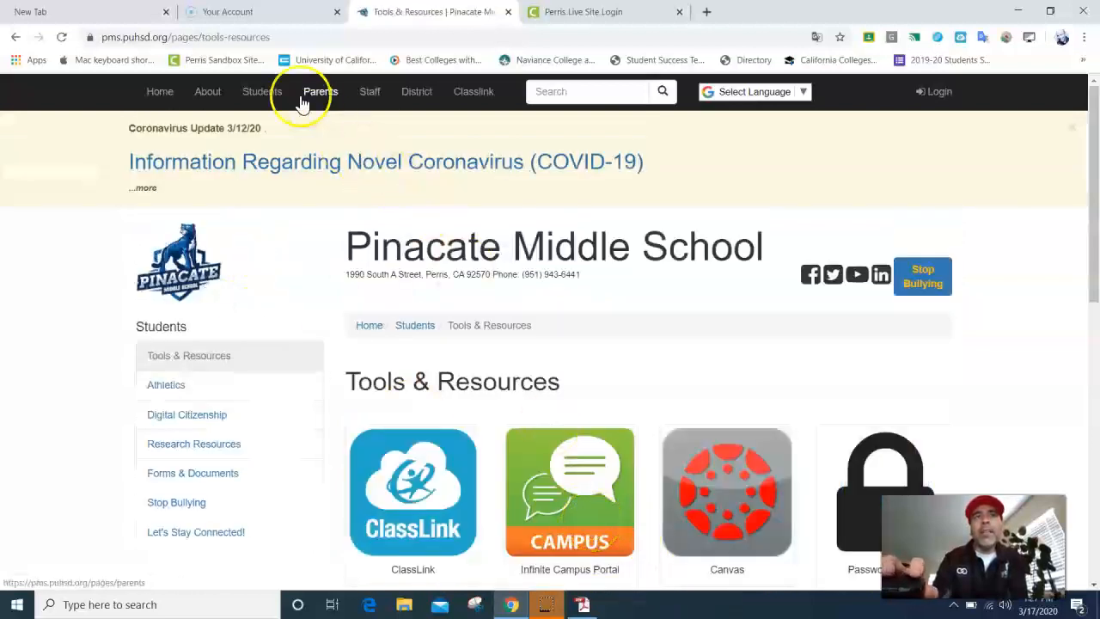
click(589, 479)
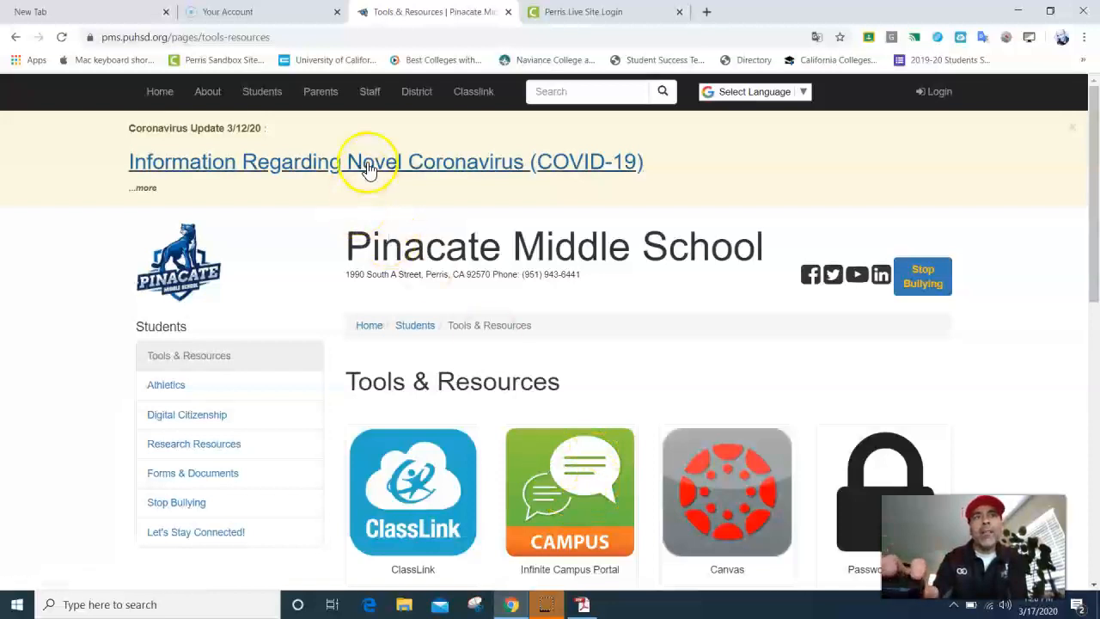
click(232, 67)
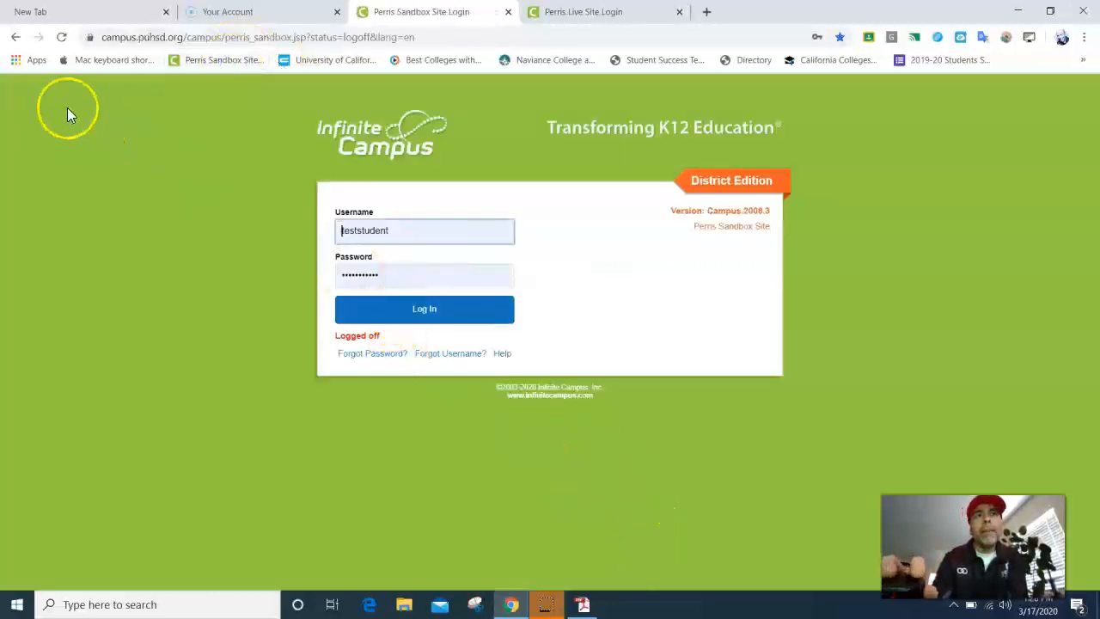
Step: Reload the Perris Sandbox login page and clear the pre-filled username
click(19, 45)
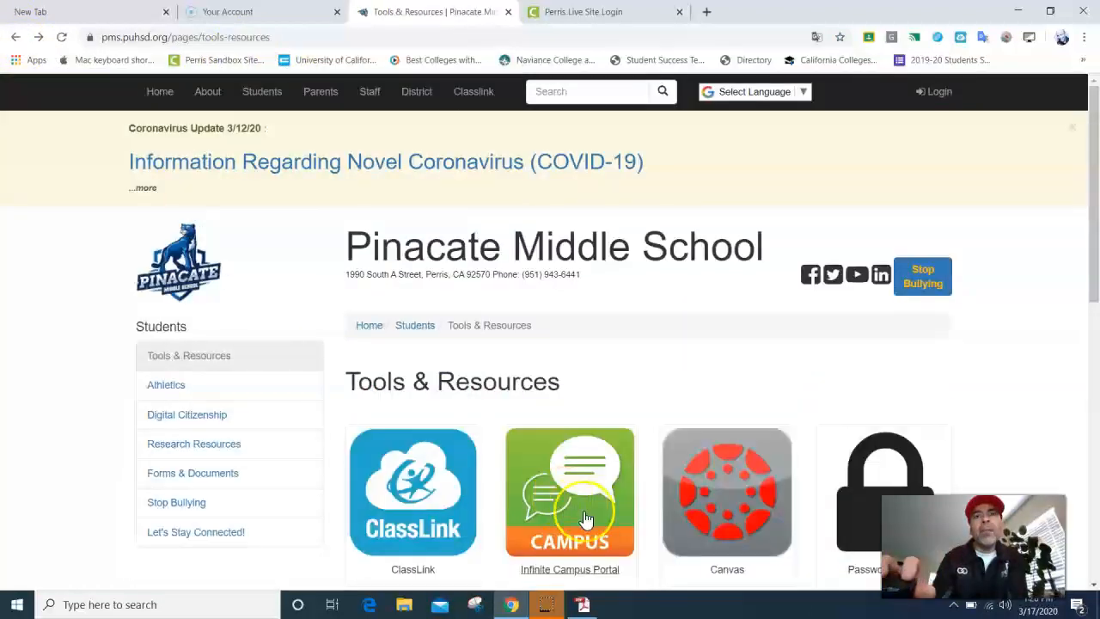
click(199, 58)
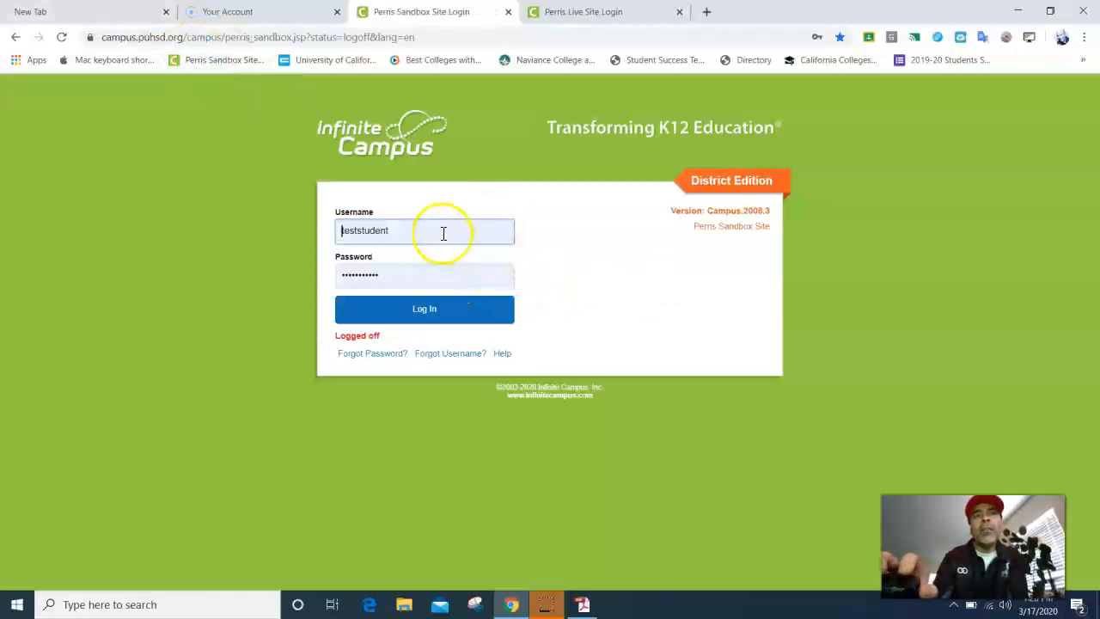
double_click(401, 234)
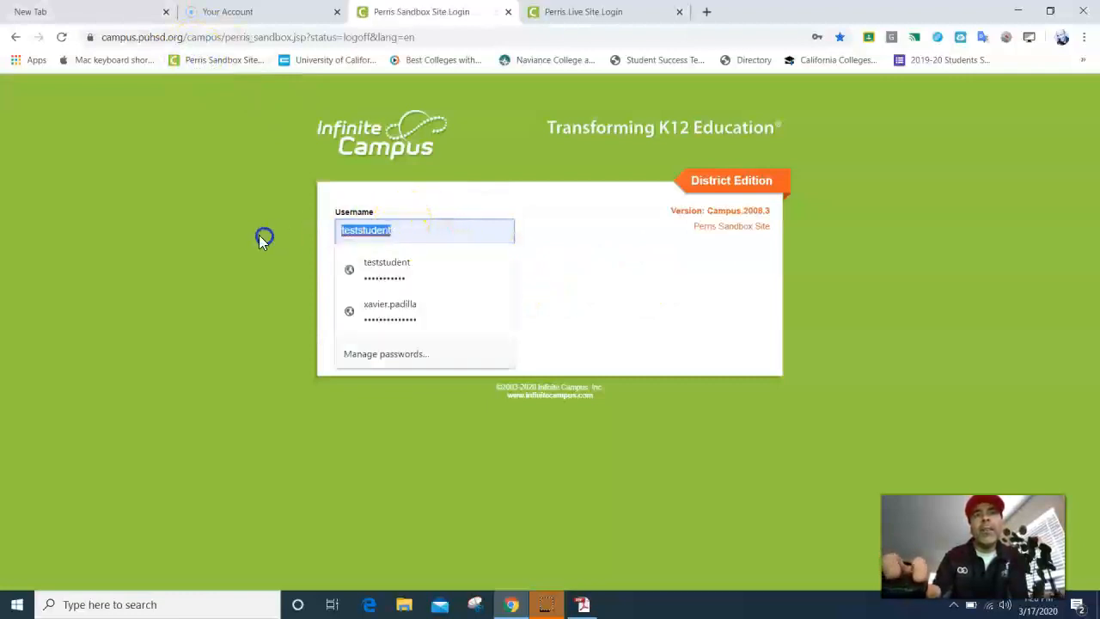
key(BackSpace)
click(261, 235)
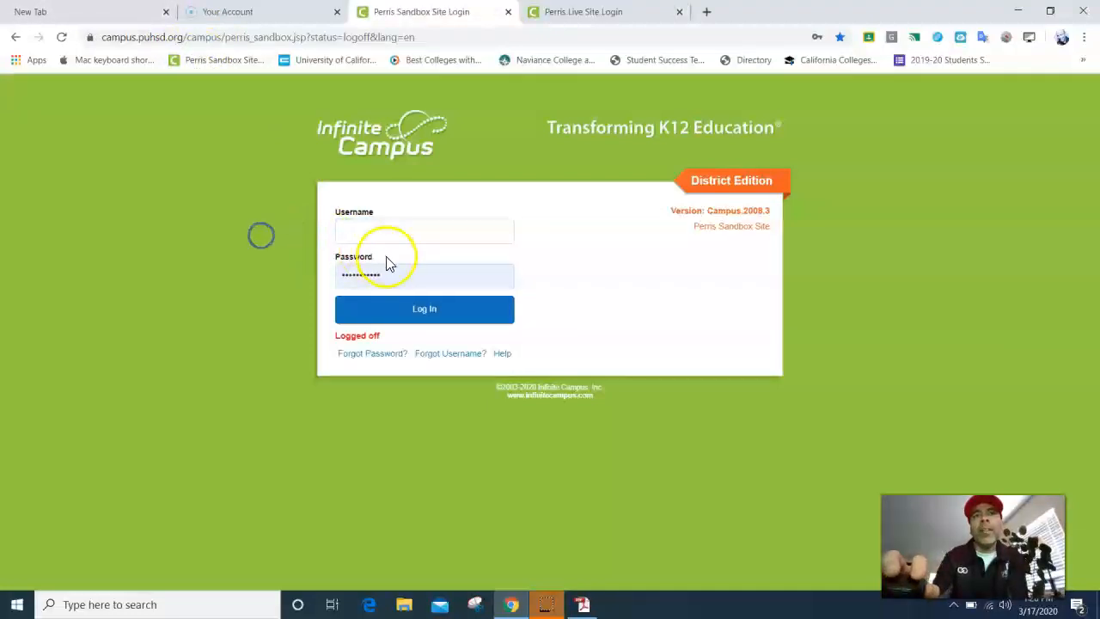
Step: Clear the password, fill in the saved test student login, and sign in
drag(401, 275, 266, 278)
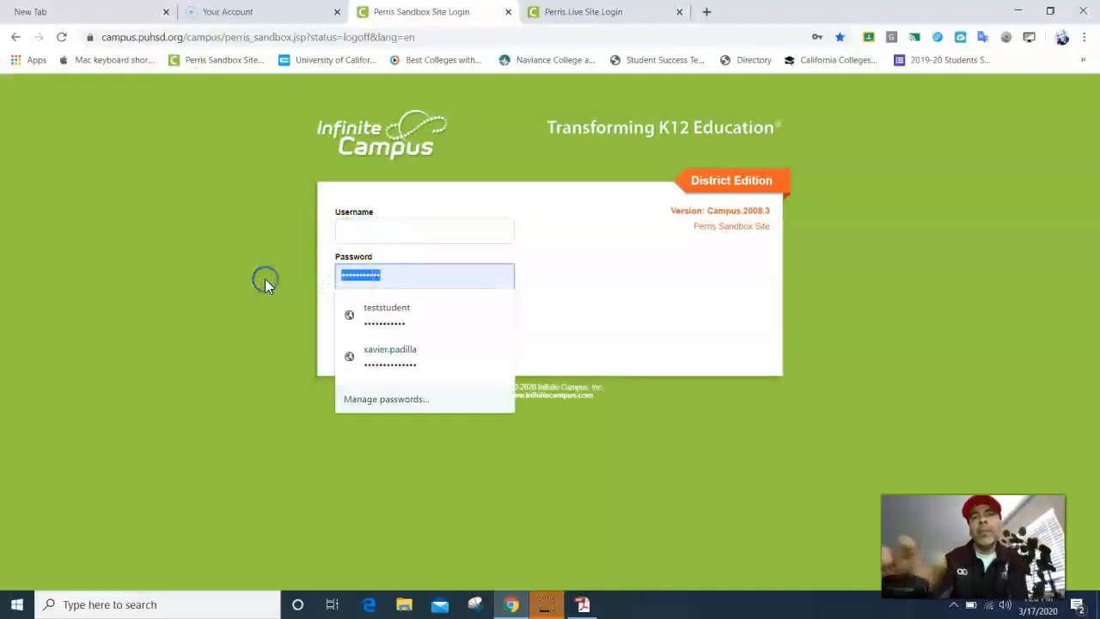
key(BackSpace)
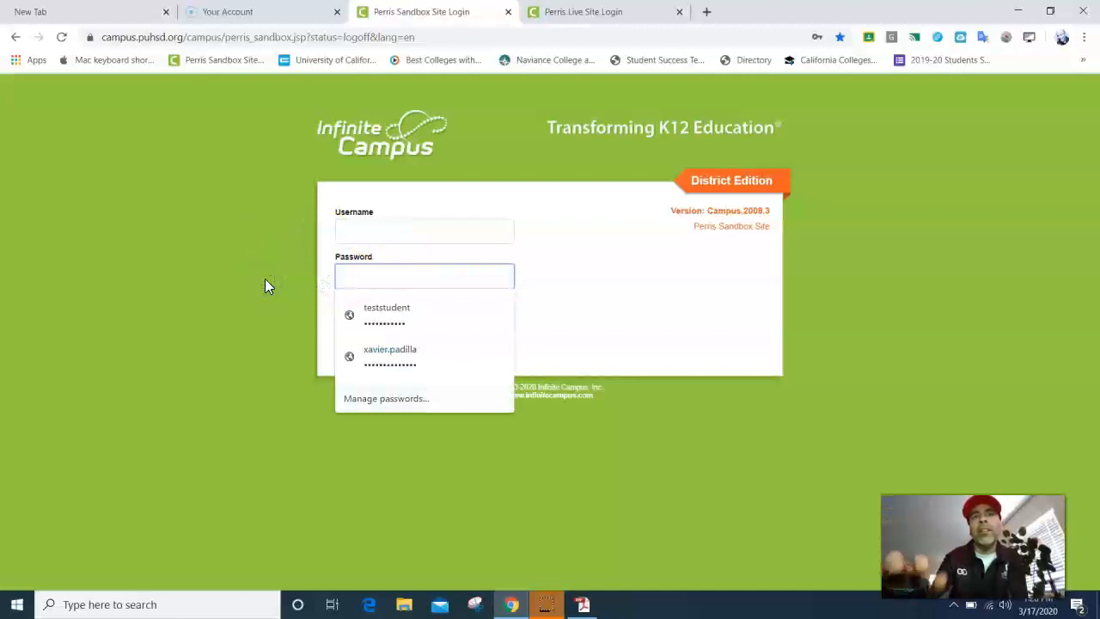
click(278, 278)
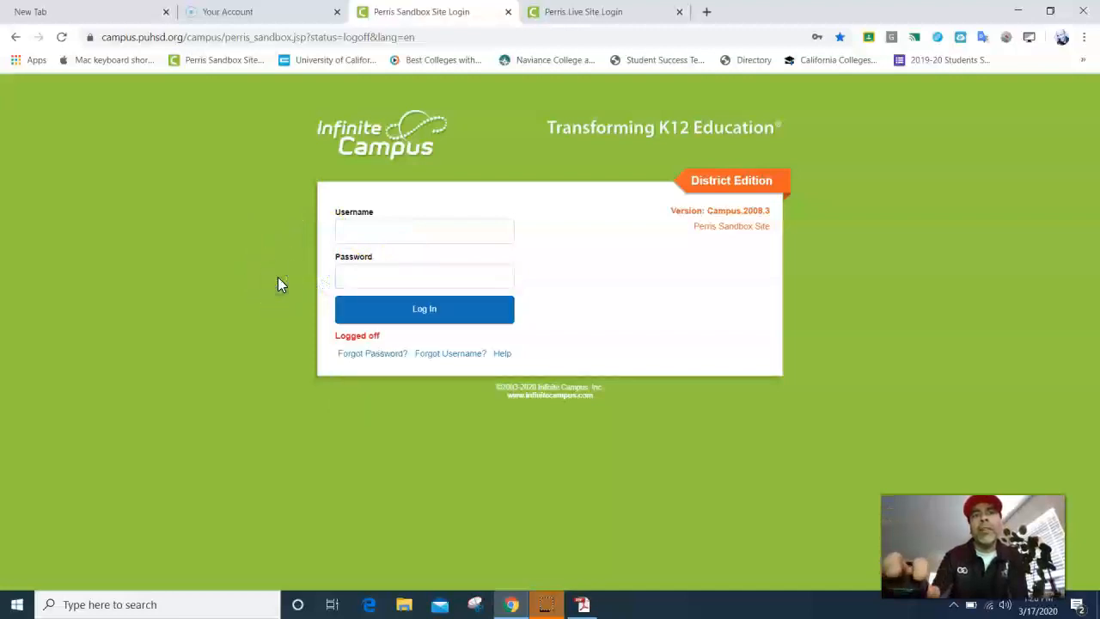
click(375, 230)
click(383, 267)
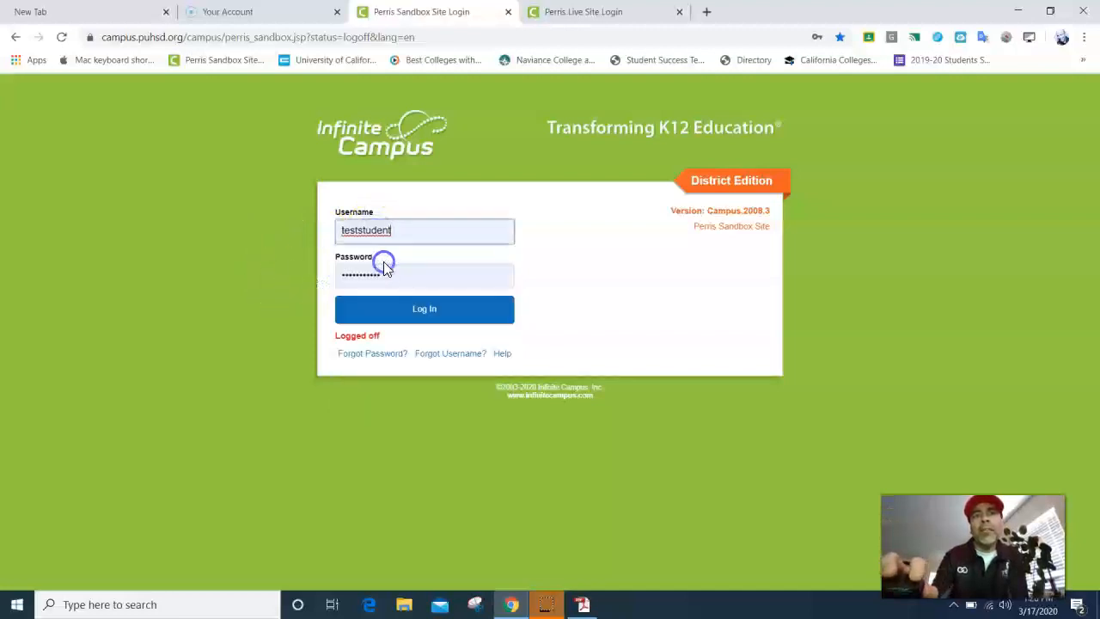
click(406, 315)
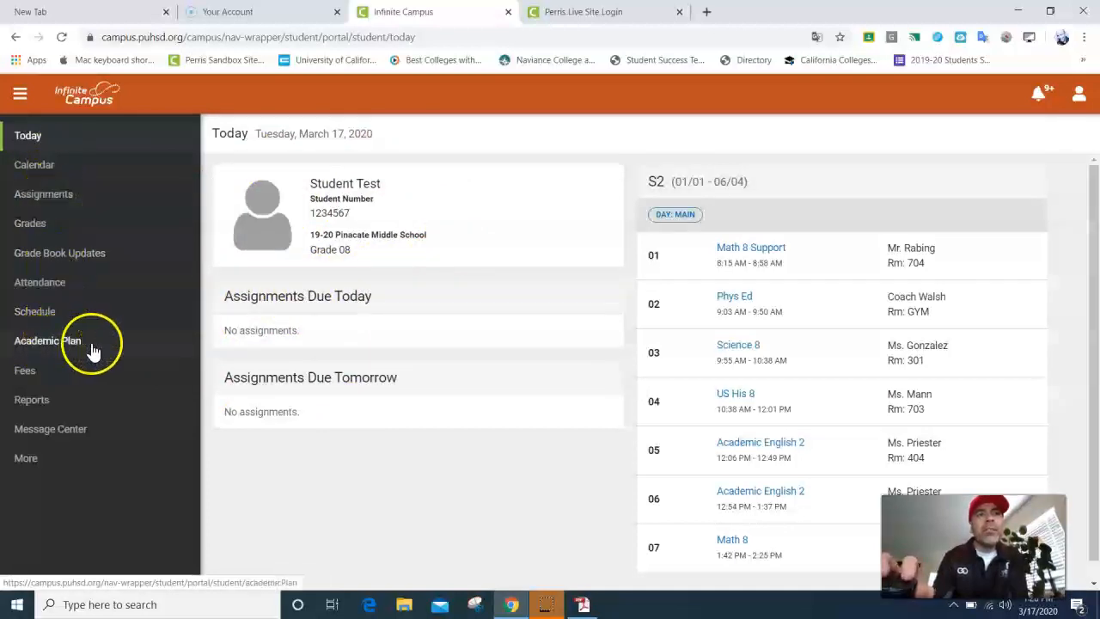
Step: Open Academic Plan, leave Post Grad Location blank, and continue to the HS Grad (CO 2019+) grid
click(56, 344)
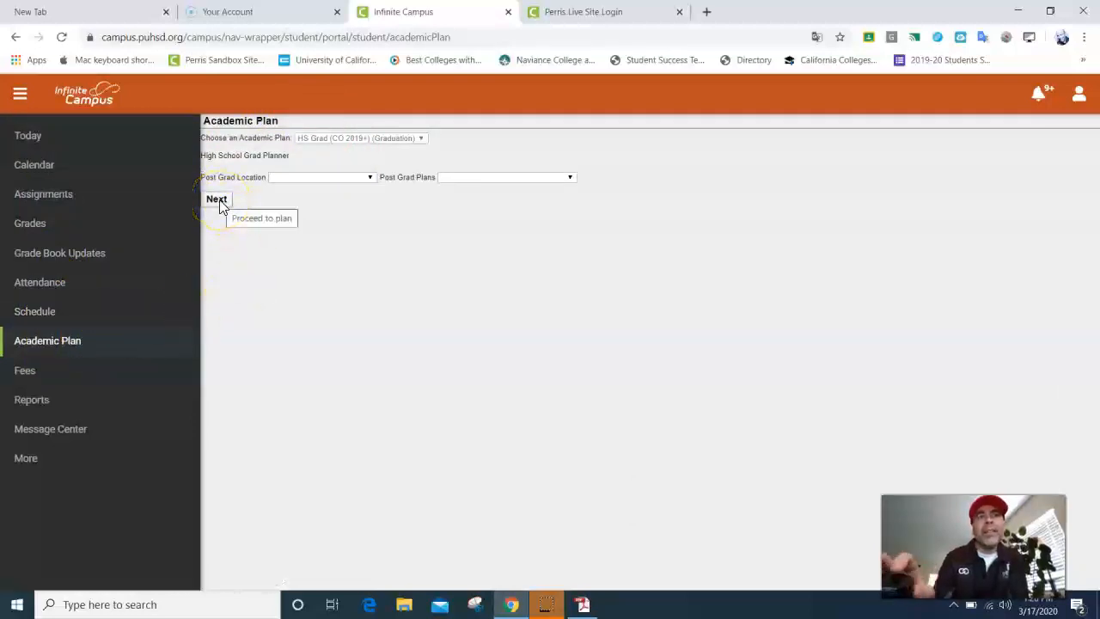
click(371, 178)
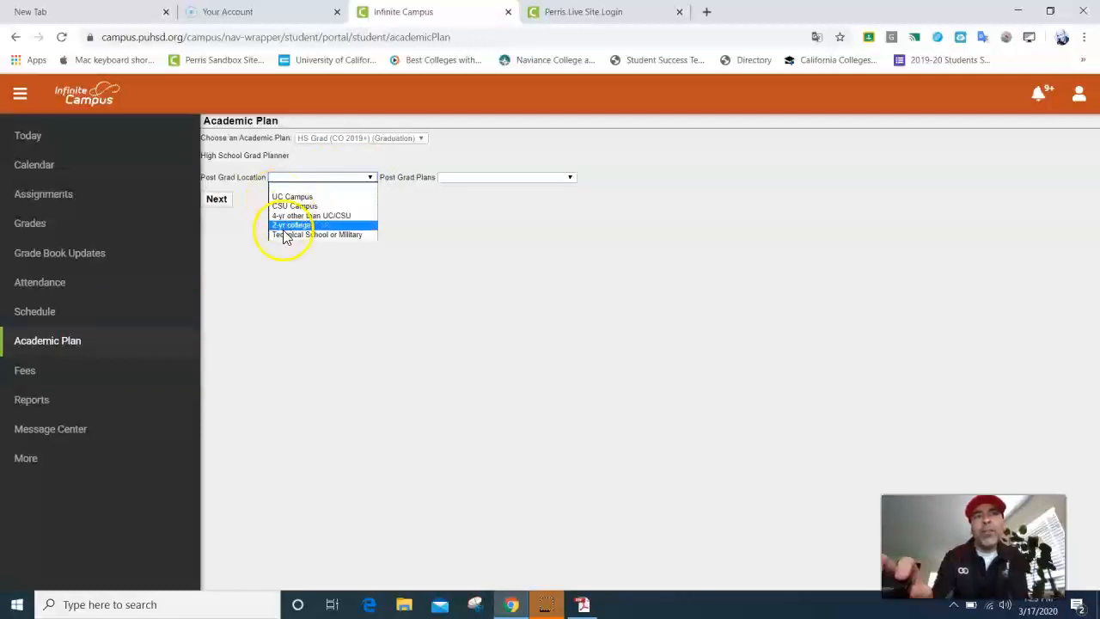
click(407, 209)
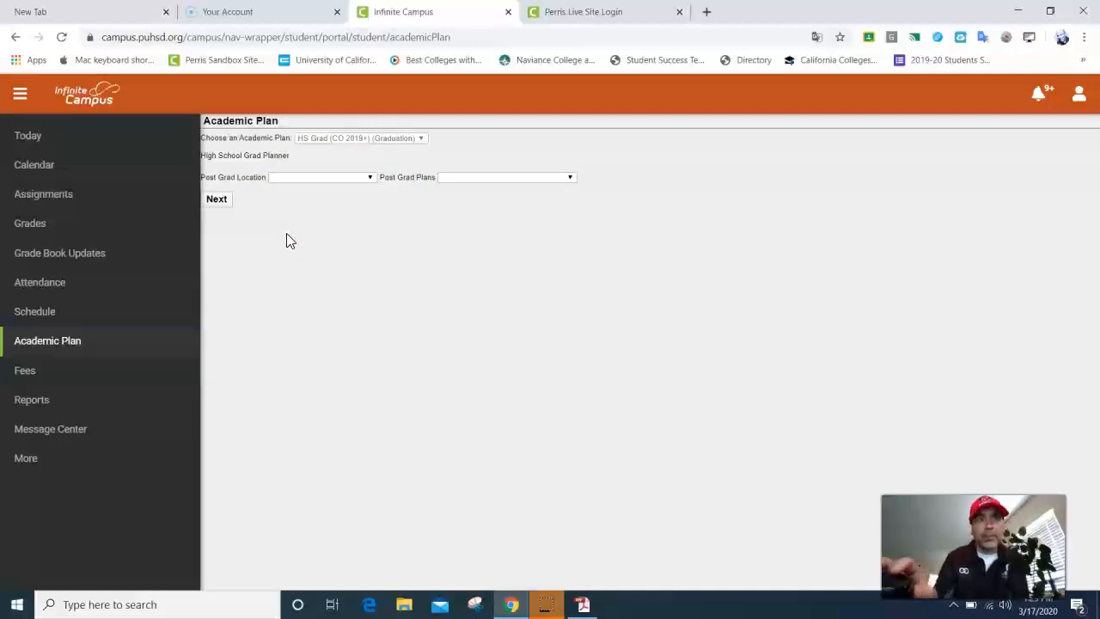
click(214, 197)
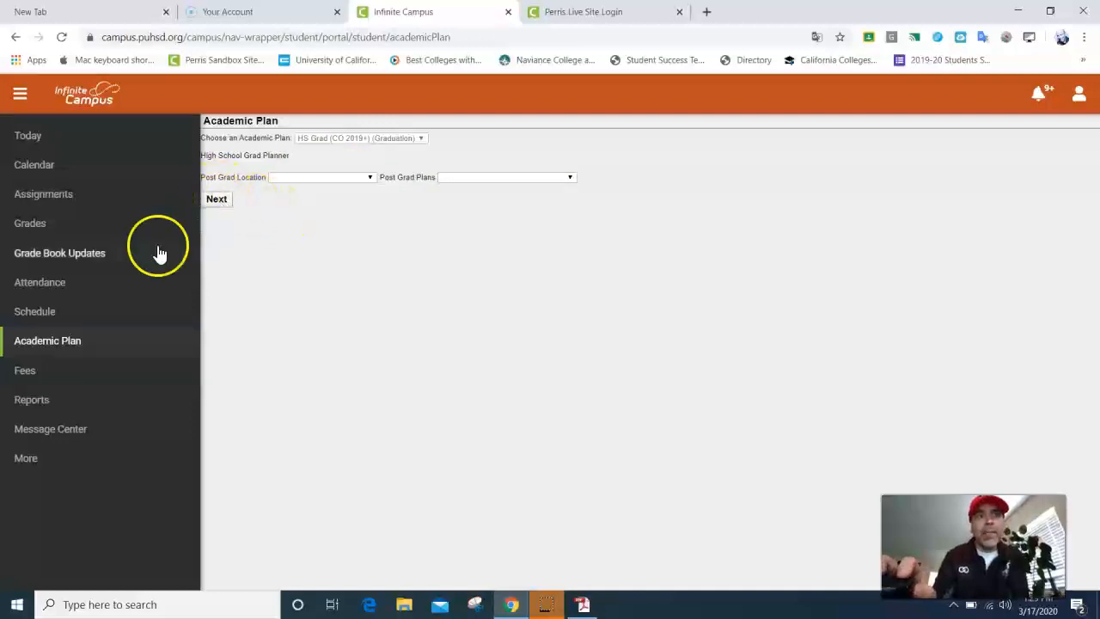
click(215, 201)
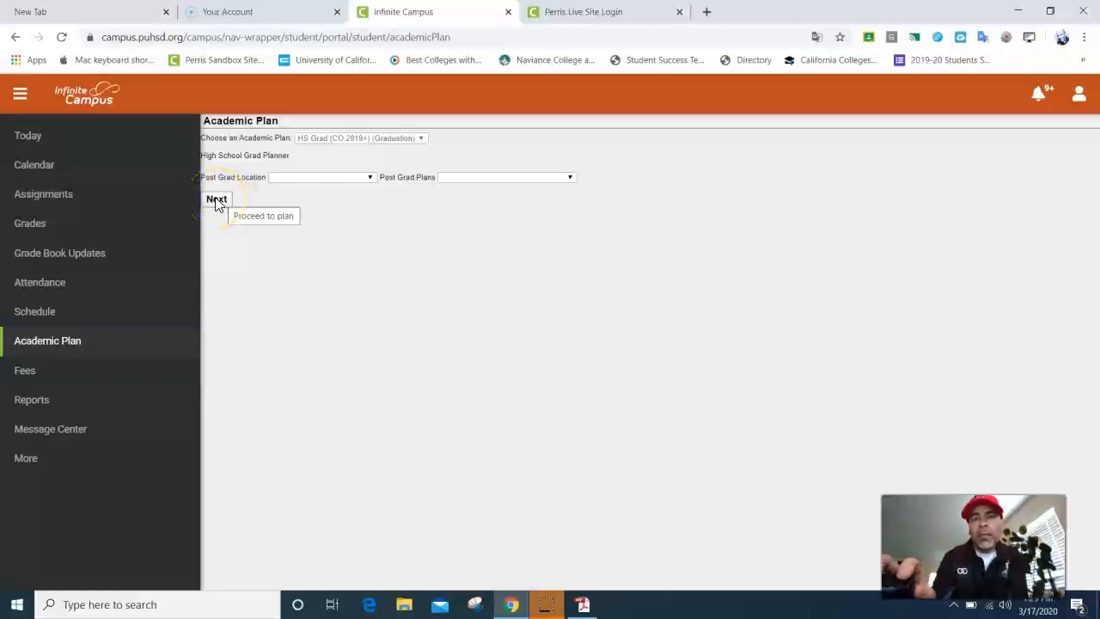
click(215, 200)
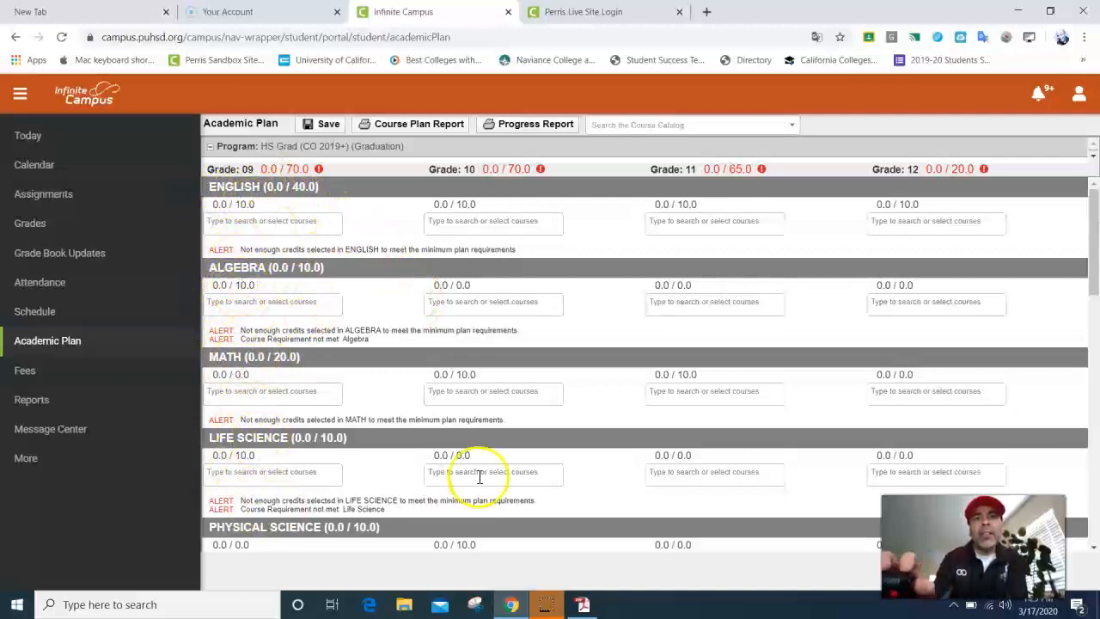
click(582, 604)
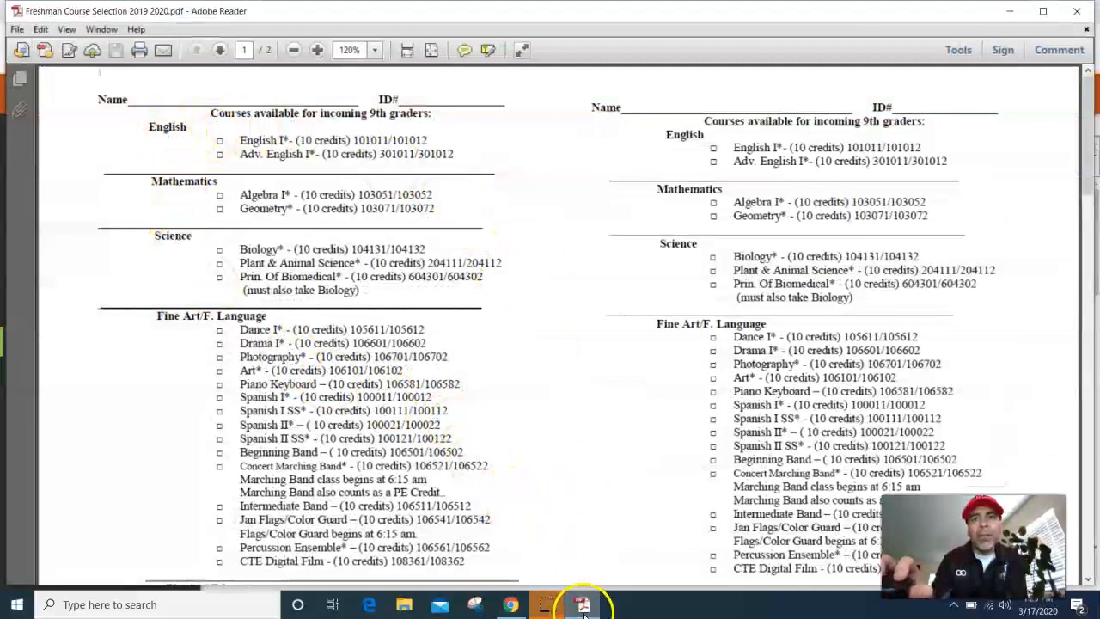
mouse_move(582, 606)
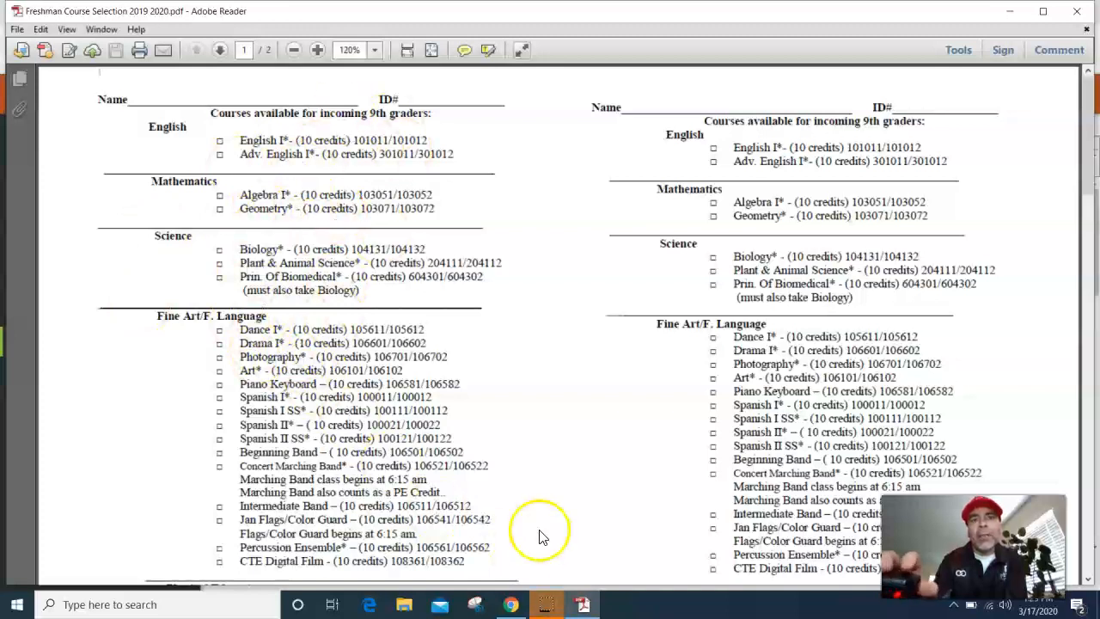
click(583, 605)
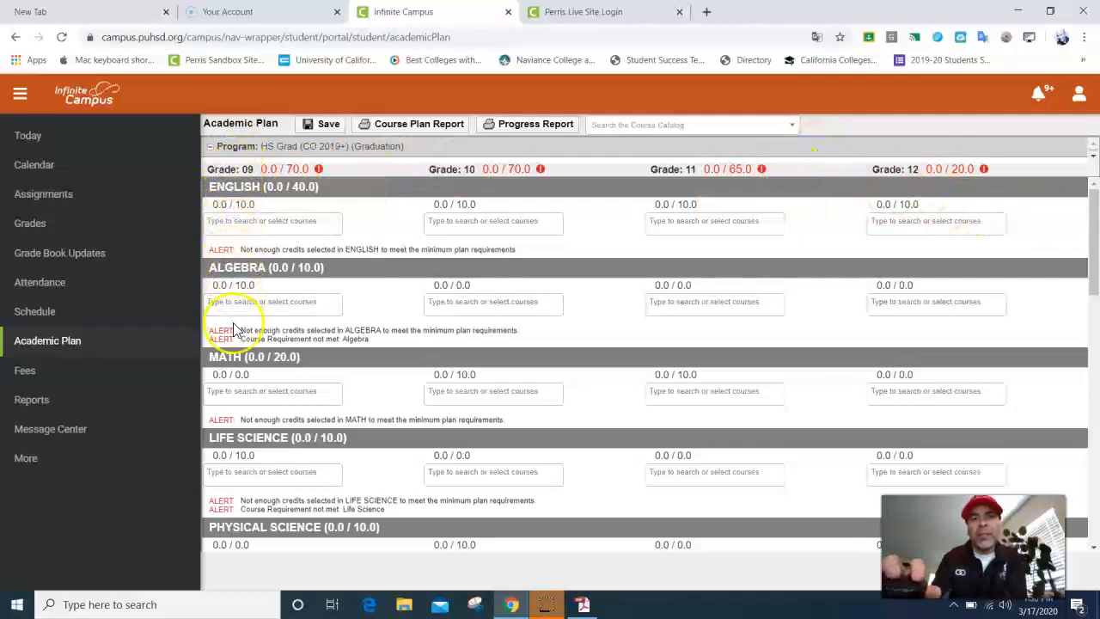
Step: Add 101011 English I to Grade 09 English and save the course plan
click(227, 223)
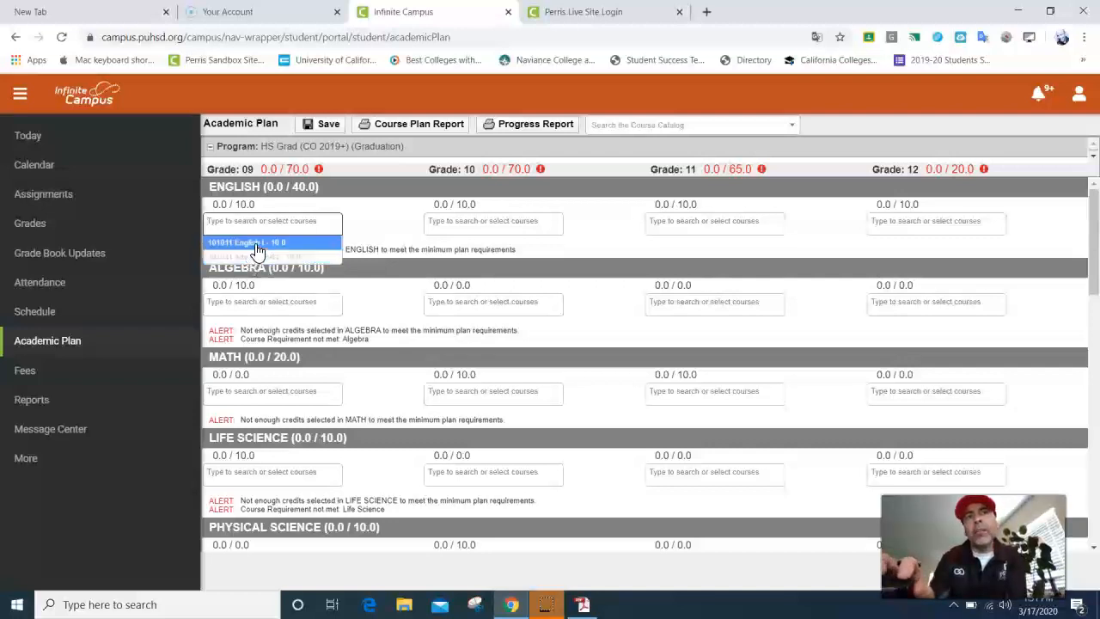
click(256, 248)
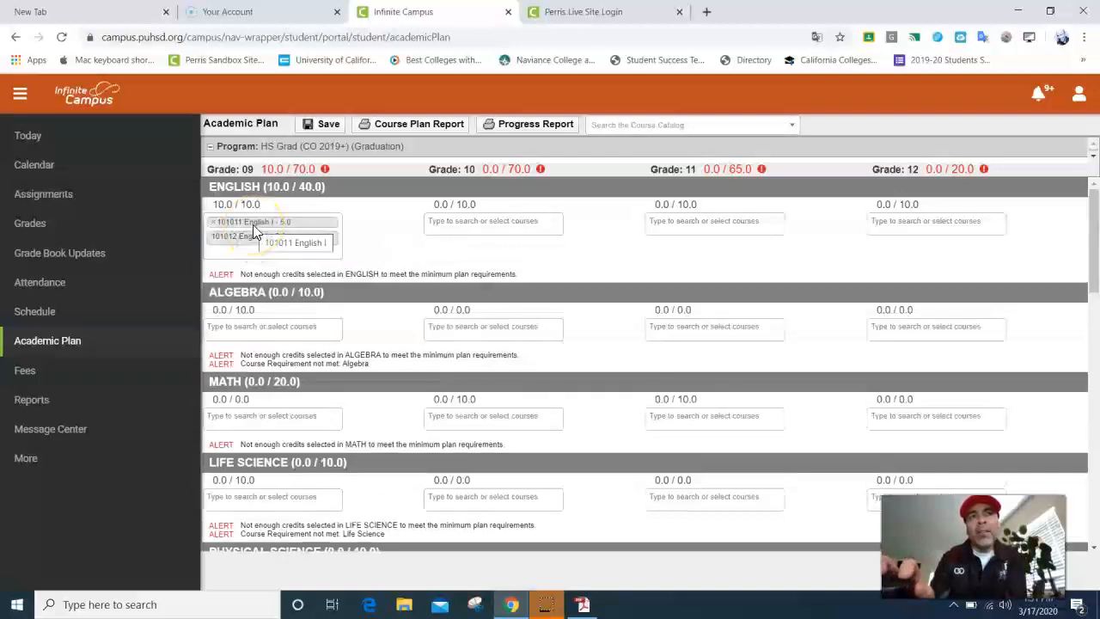
click(320, 124)
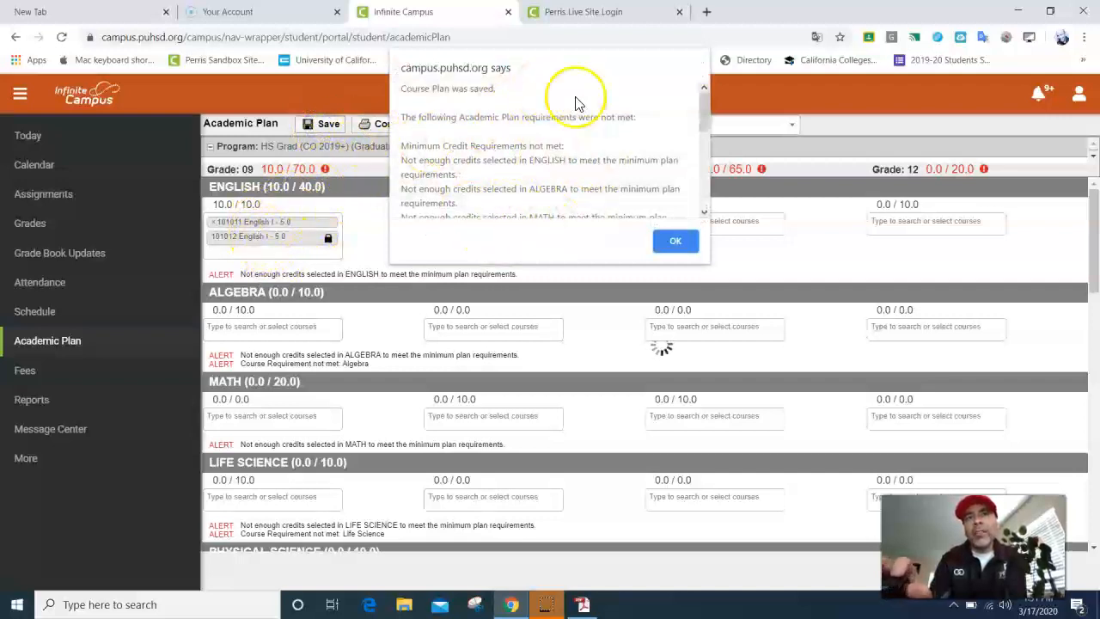
Step: Choose 103051 Algebra I for Grade 09 Algebra and save the course plan
click(679, 243)
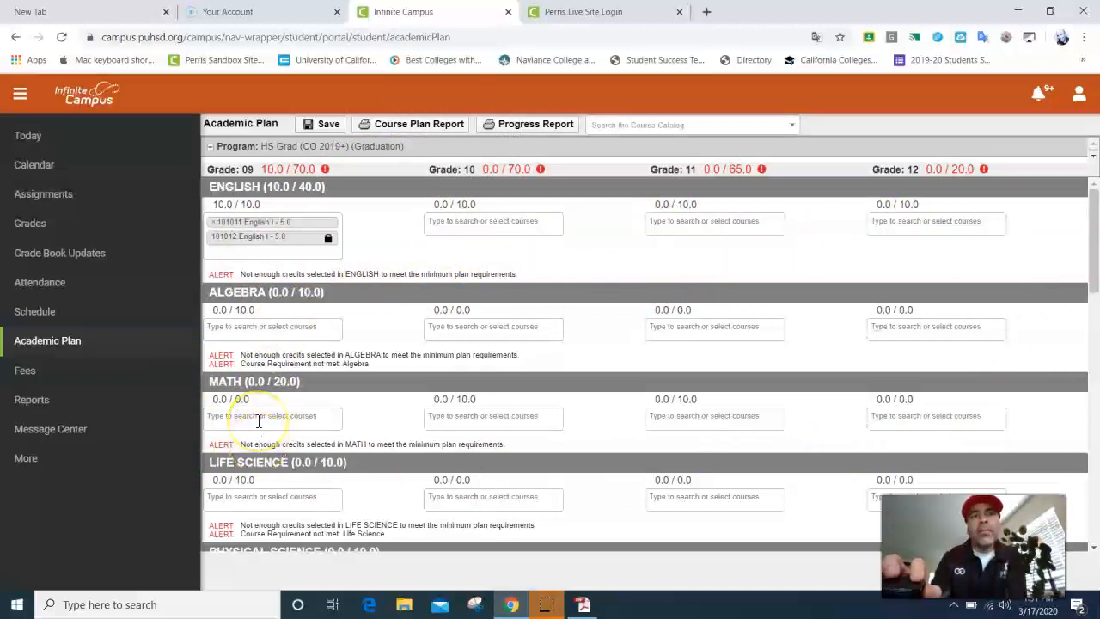
click(260, 329)
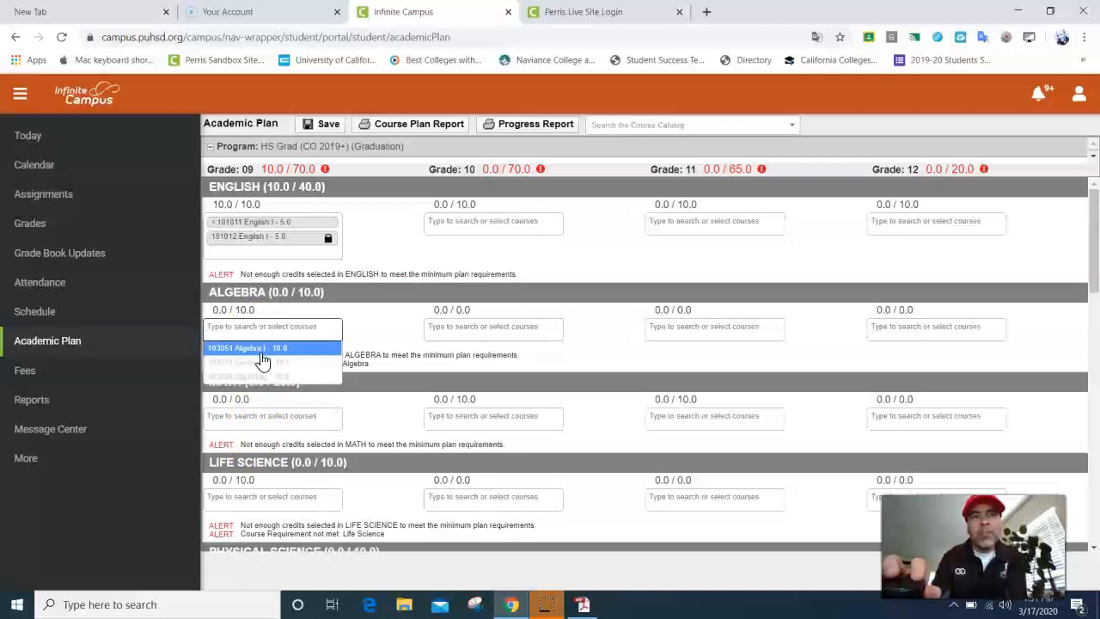
click(263, 366)
click(263, 352)
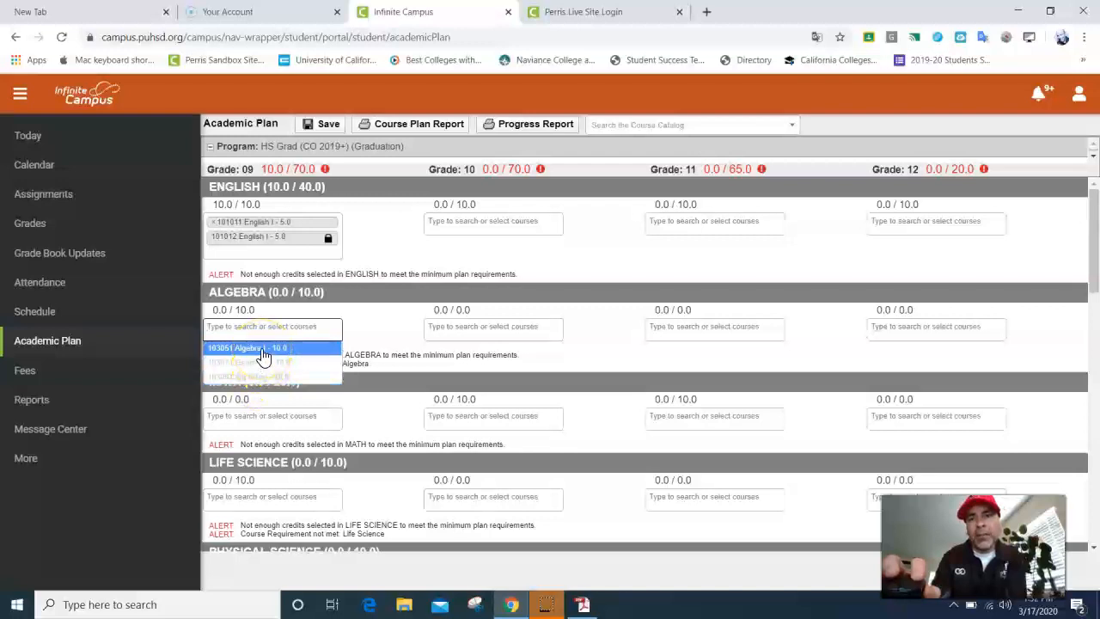
click(263, 353)
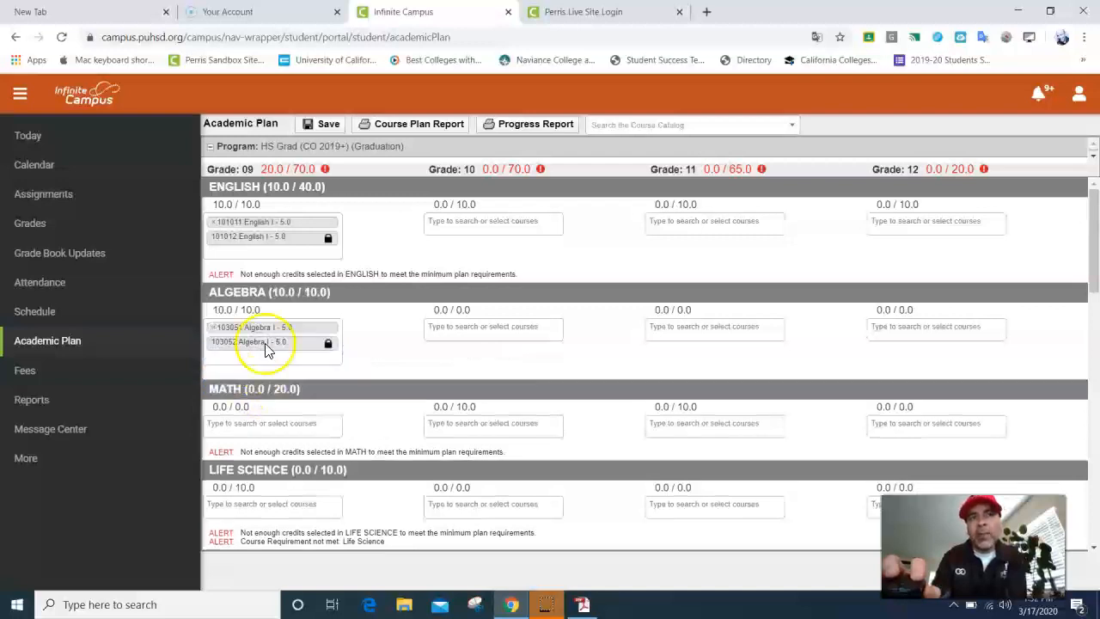
click(329, 124)
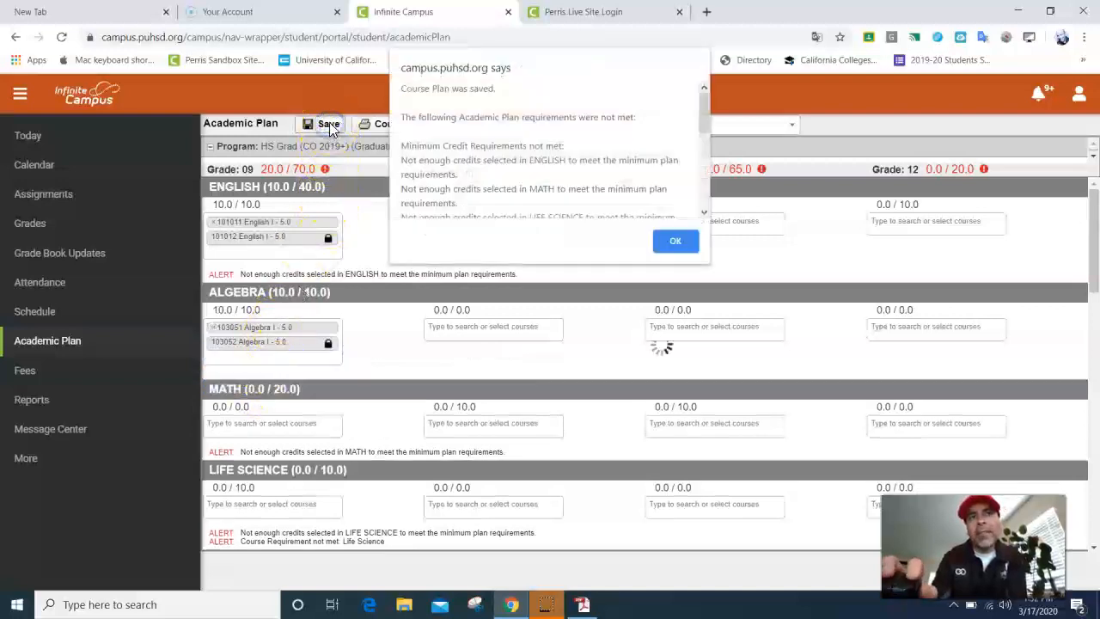
click(676, 244)
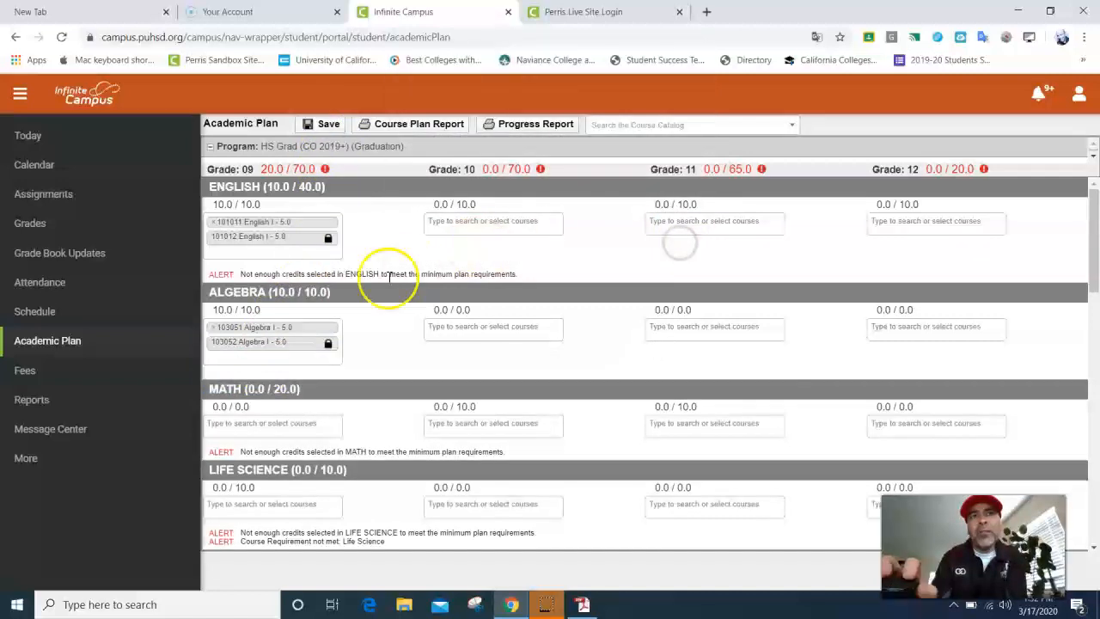
drag(257, 349, 263, 350)
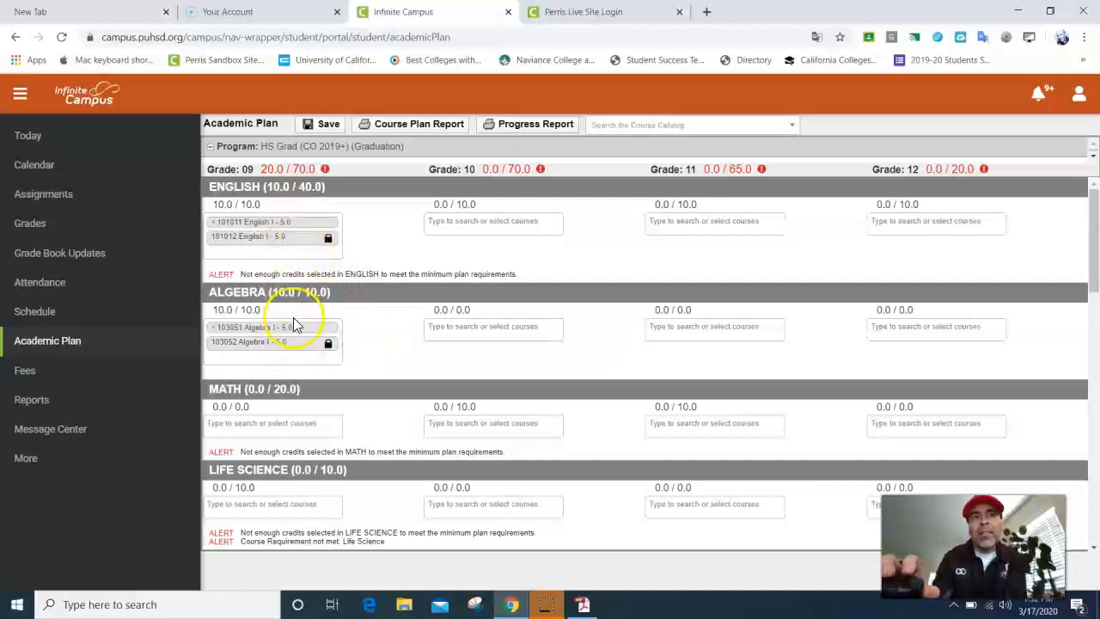
click(328, 126)
Step: Scroll to Life Science and list the Grade 09 choices: Biology, Plant & Animal Sci, PLTW Biomedical
click(671, 240)
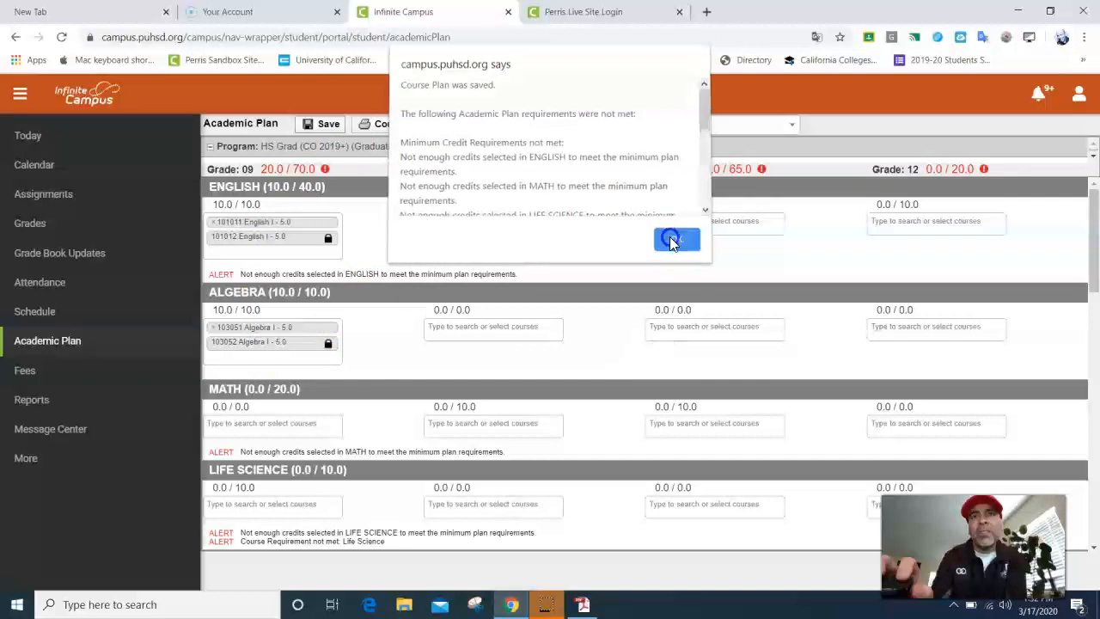
scroll(275, 289, down, 3)
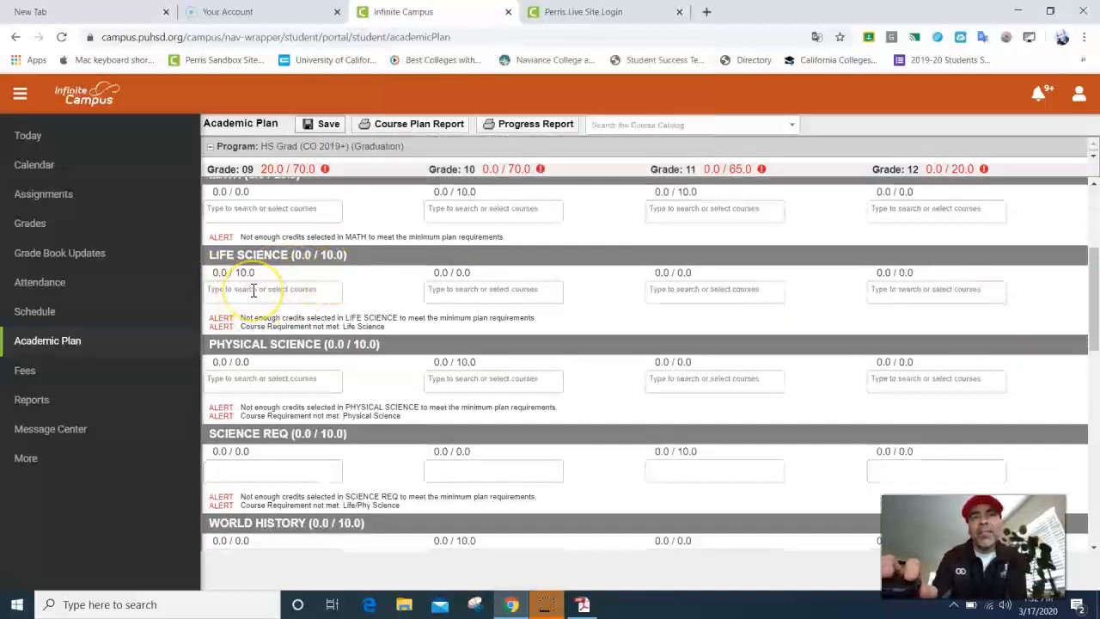
click(252, 290)
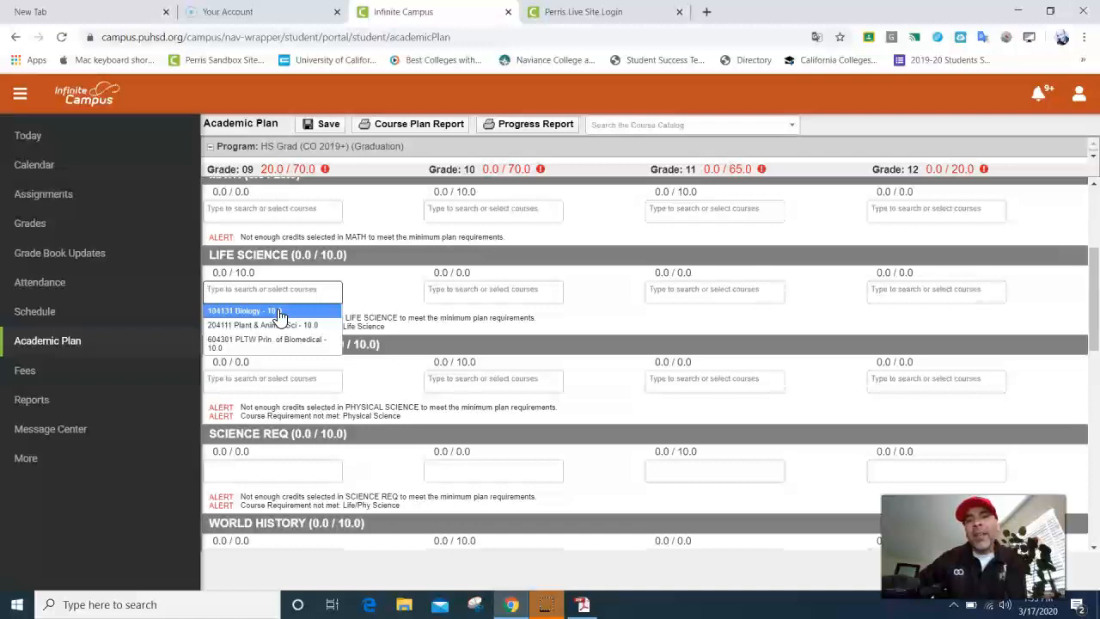
click(285, 325)
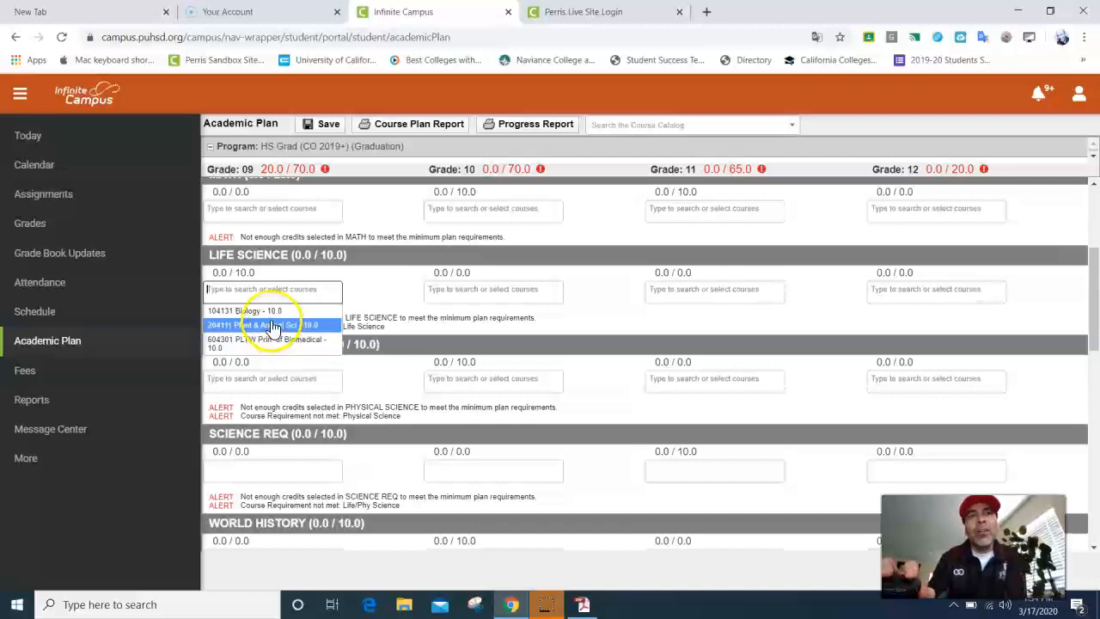
click(269, 314)
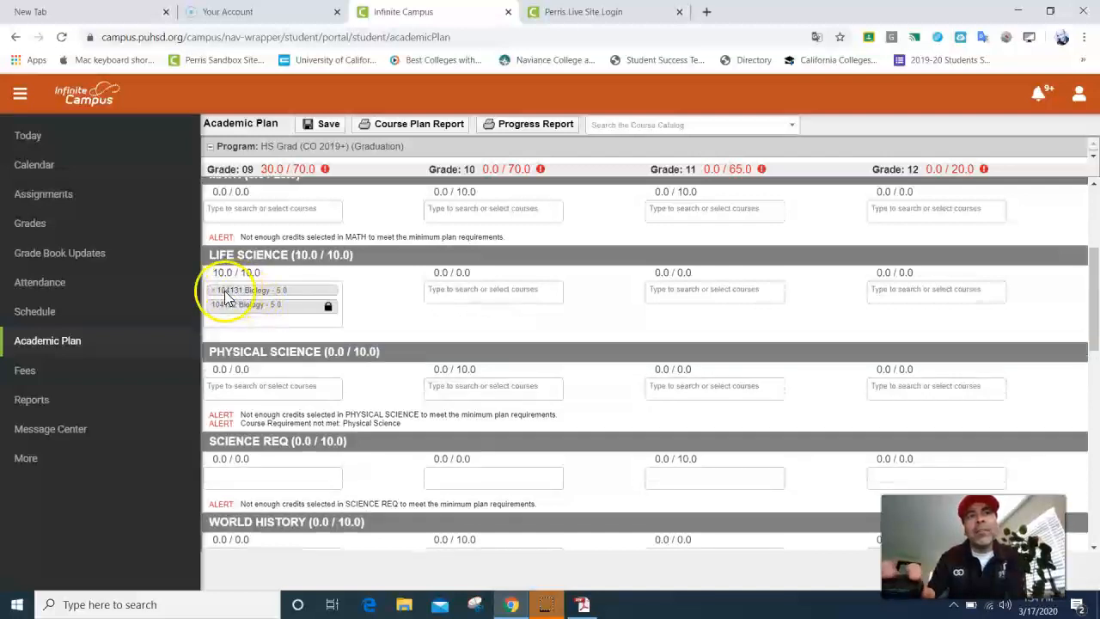
click(214, 292)
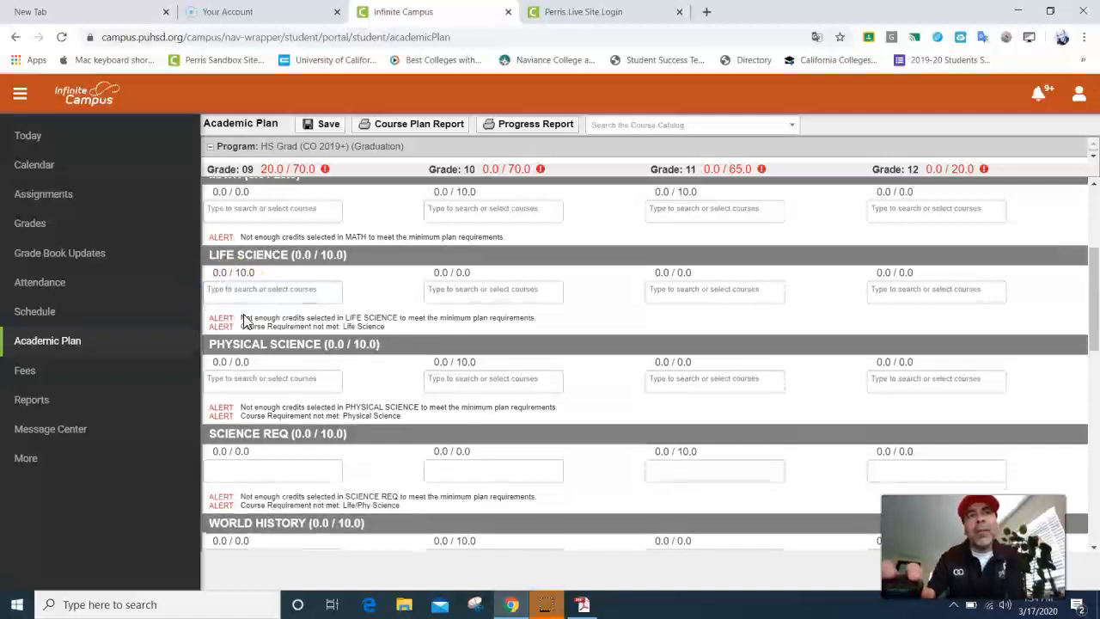
click(247, 295)
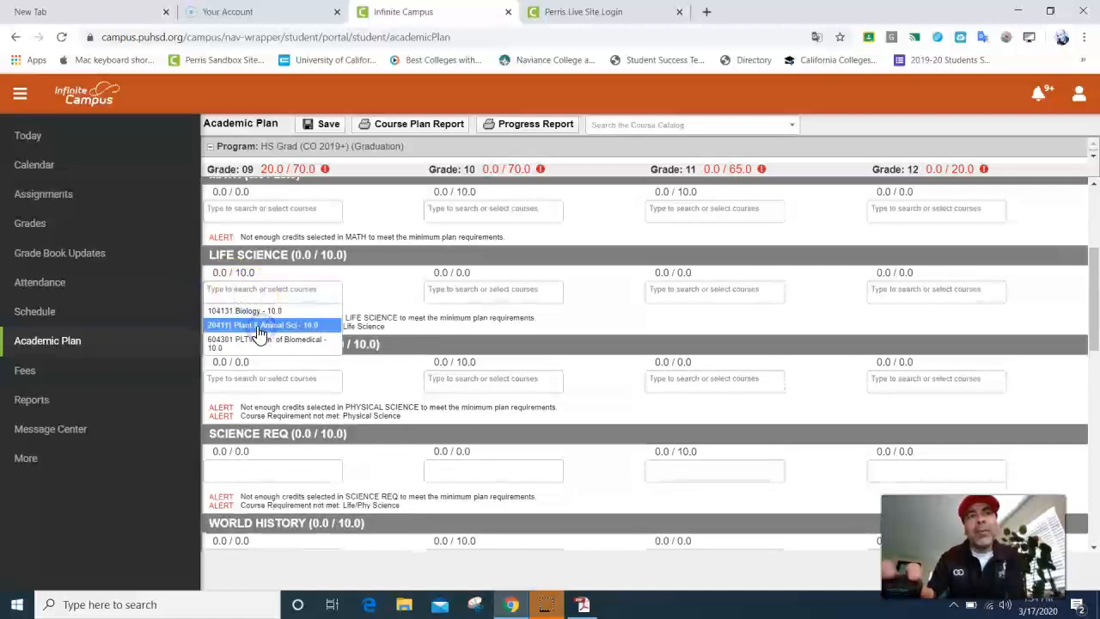
click(258, 325)
click(215, 289)
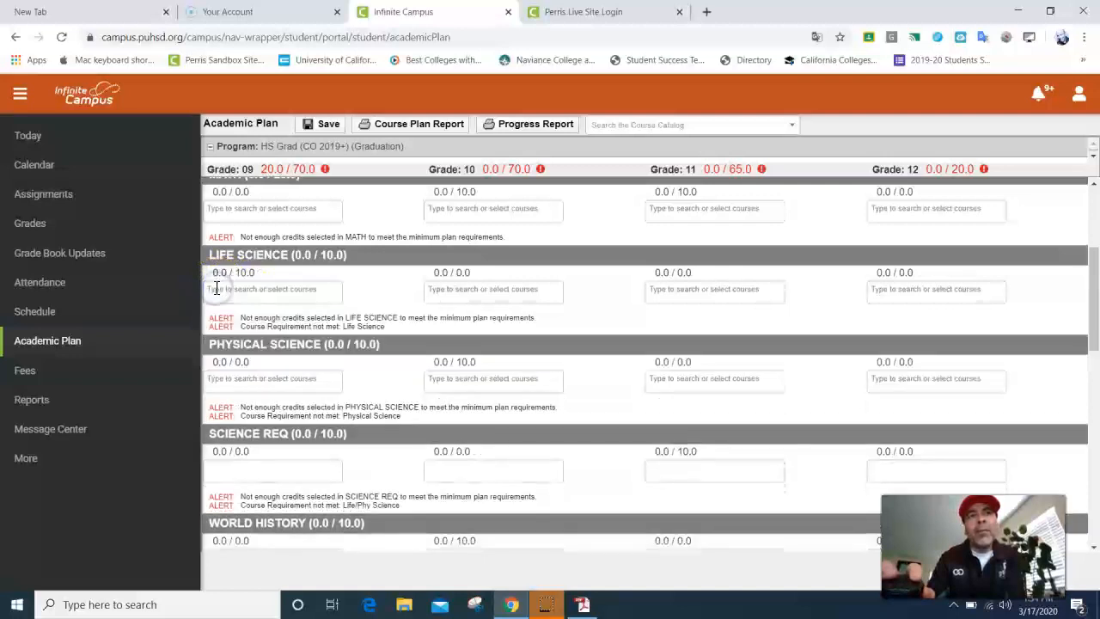
click(232, 295)
click(249, 348)
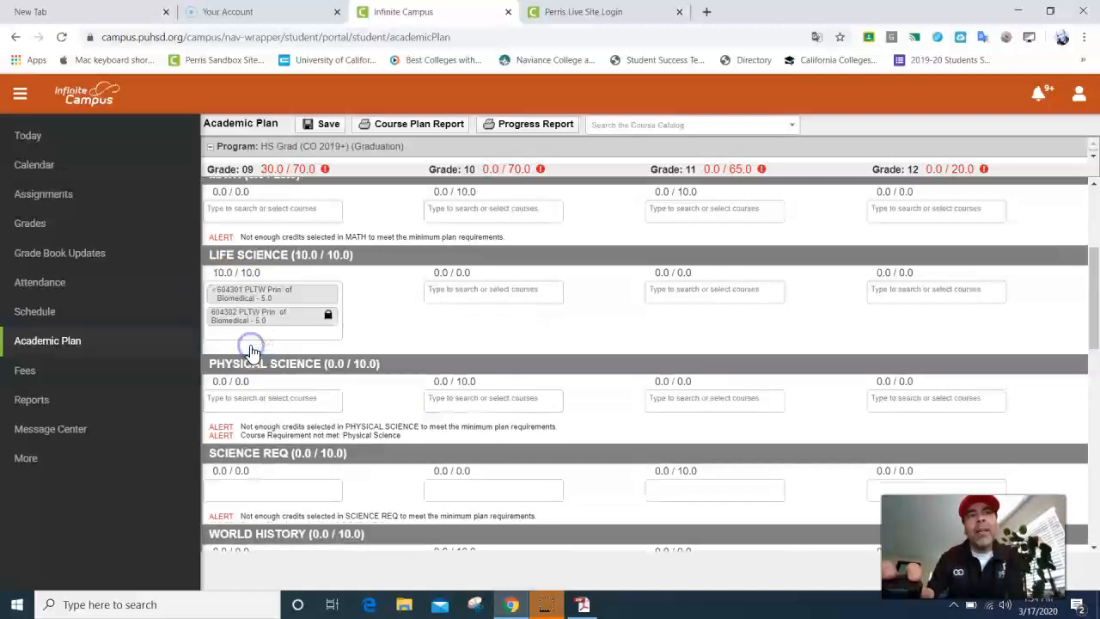
click(248, 340)
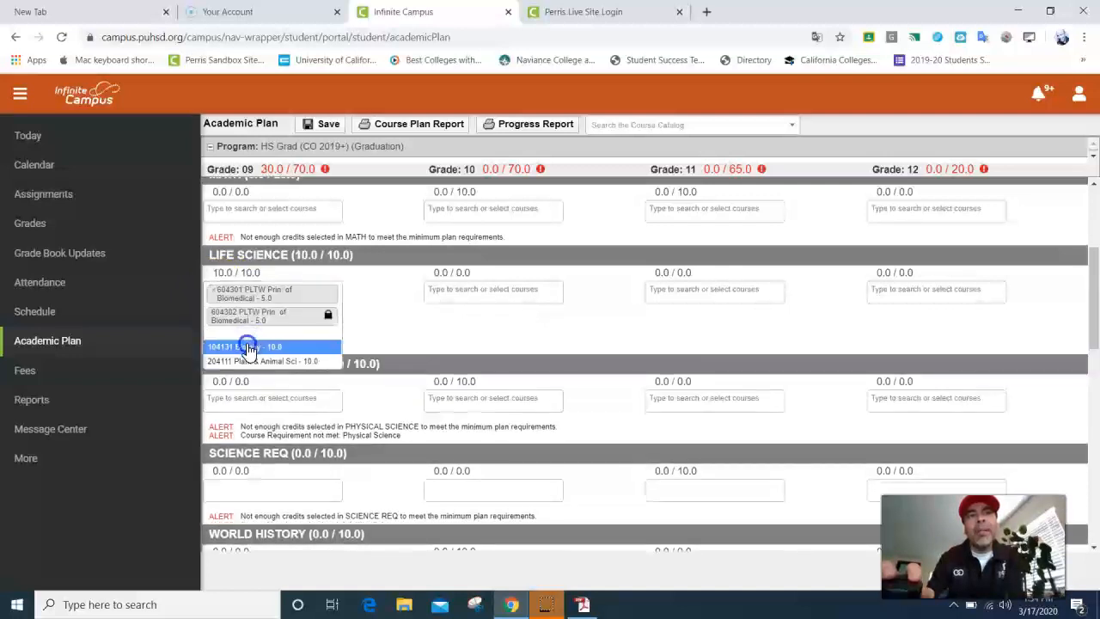
click(247, 344)
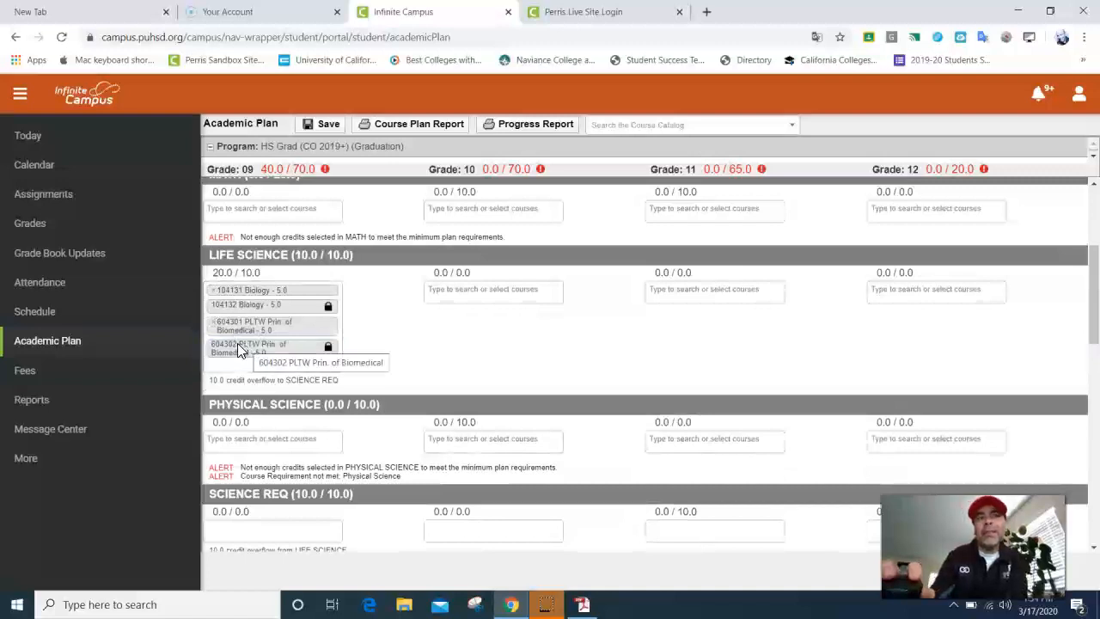
click(277, 344)
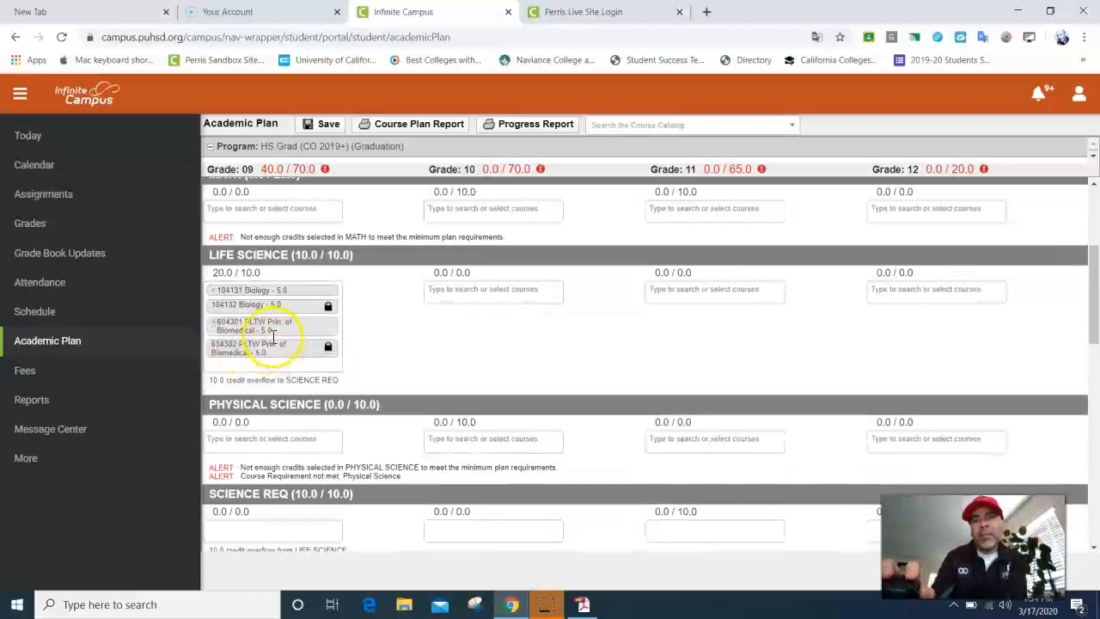
click(215, 292)
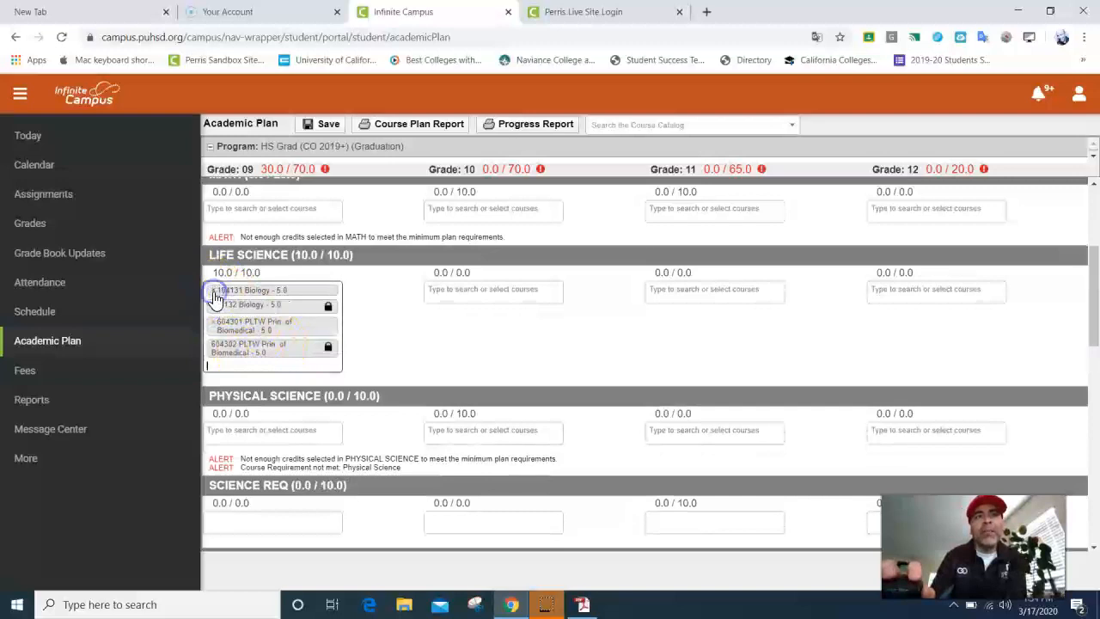
click(214, 290)
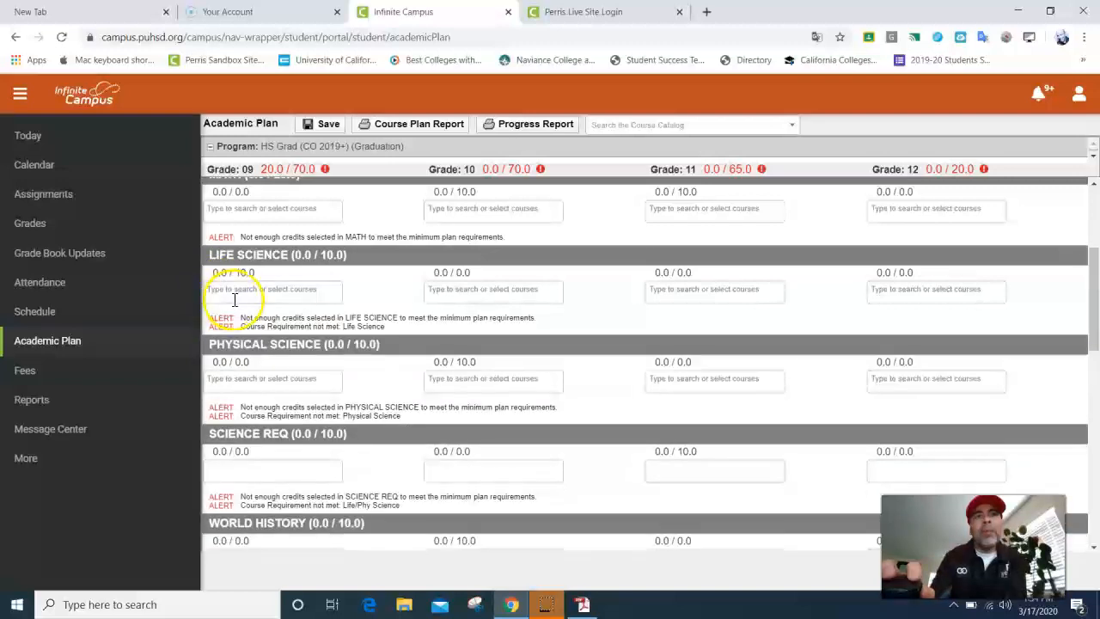
mouse_move(277, 168)
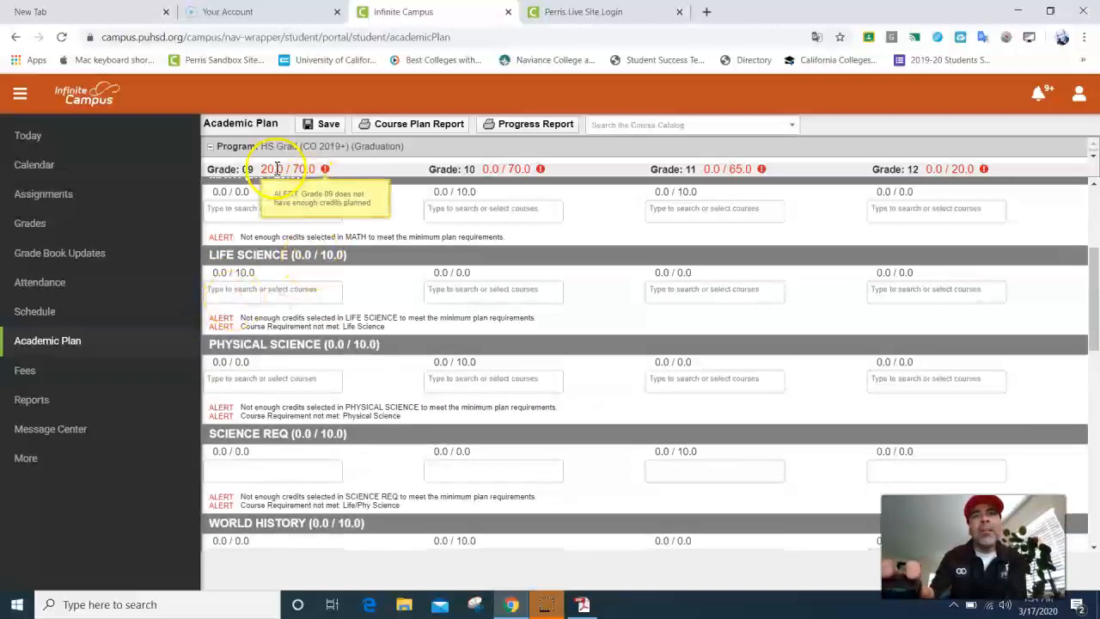
drag(287, 169, 259, 169)
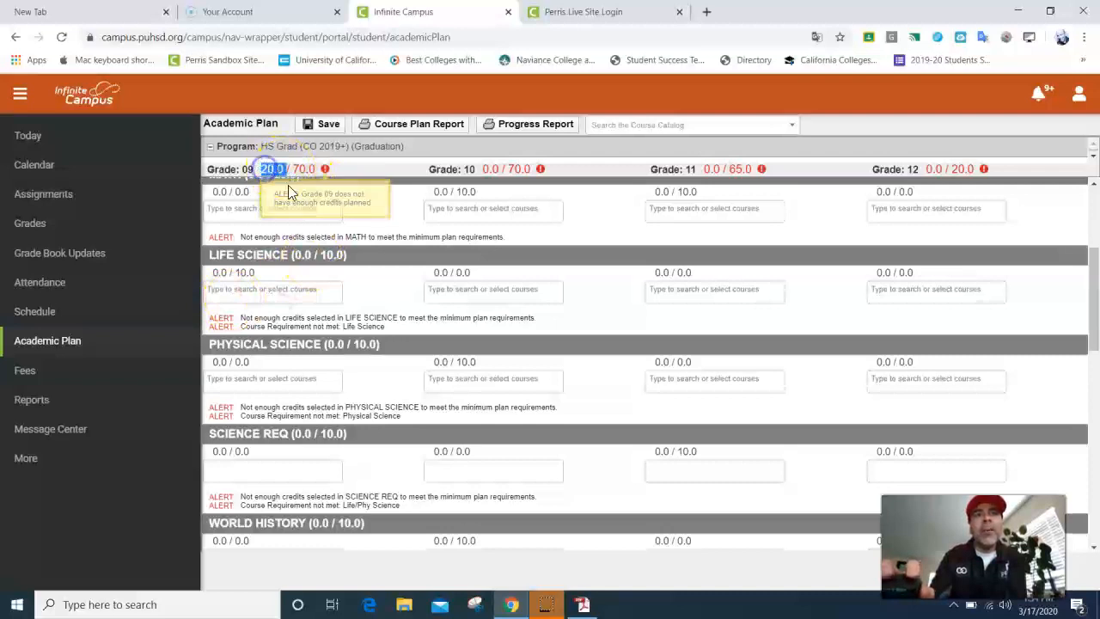
click(361, 206)
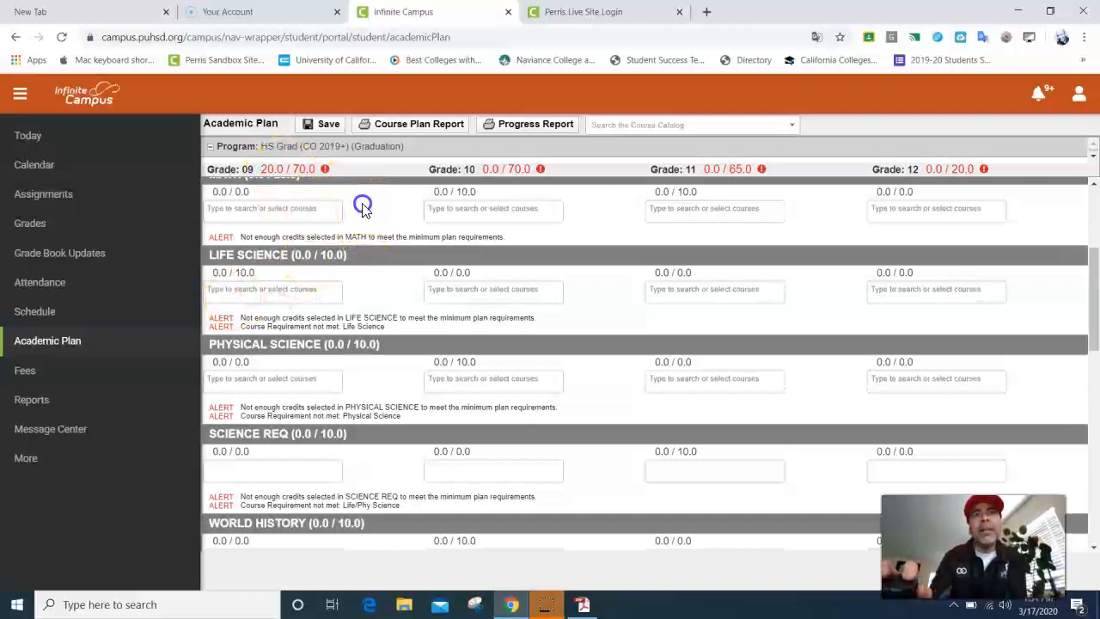
scroll(339, 210, up, 3)
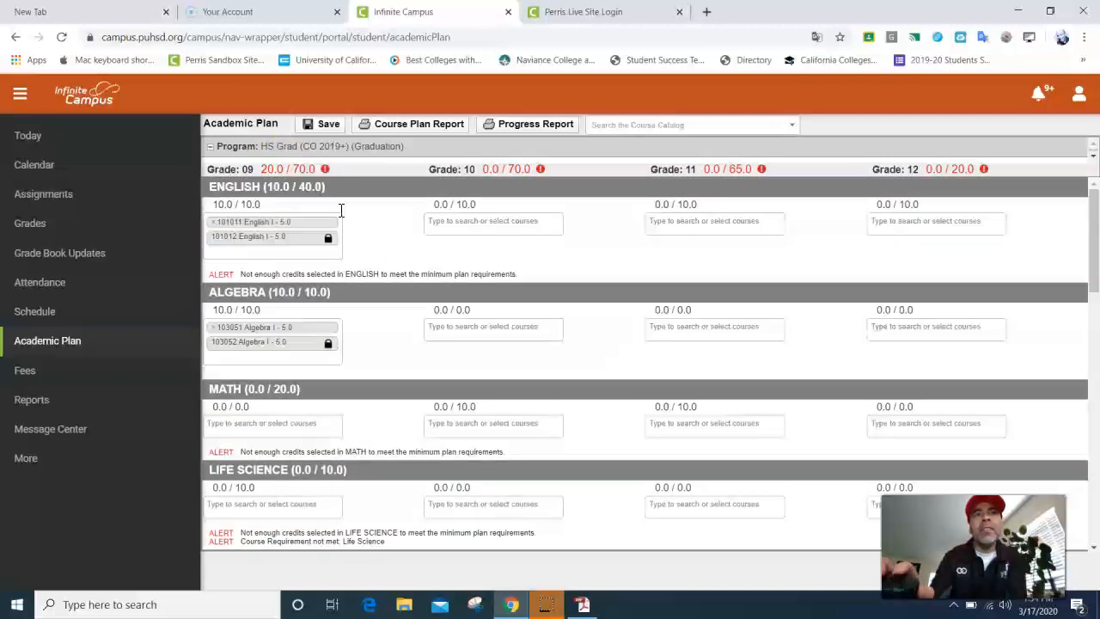
Step: Put Plant & Animal Sci (204111, 204112) in Grade 09 Life Science and save the plan
click(280, 234)
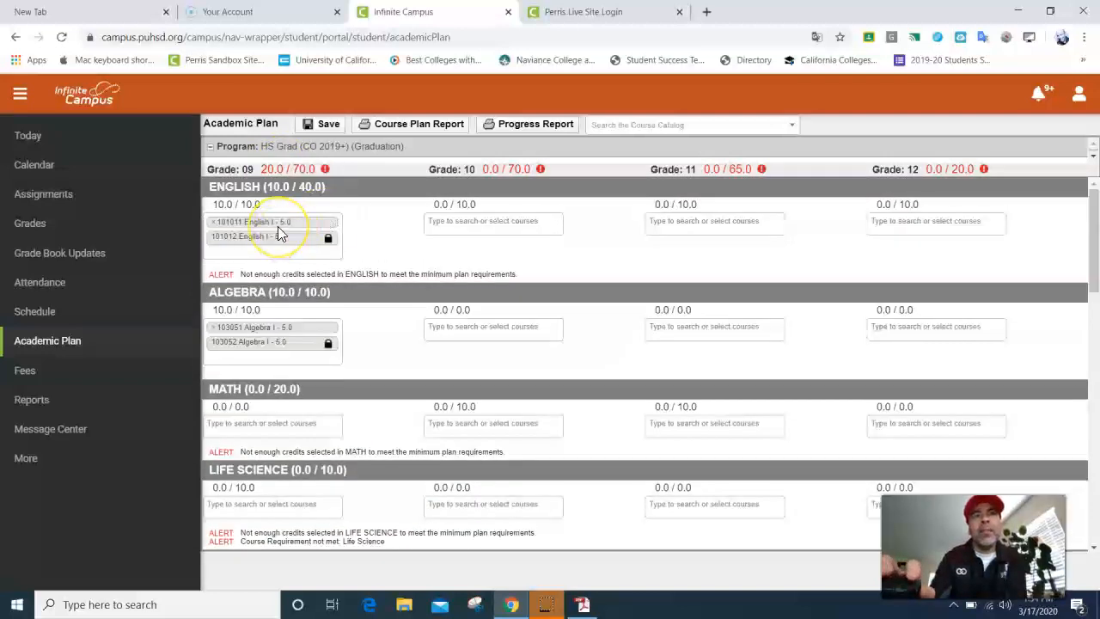
click(249, 504)
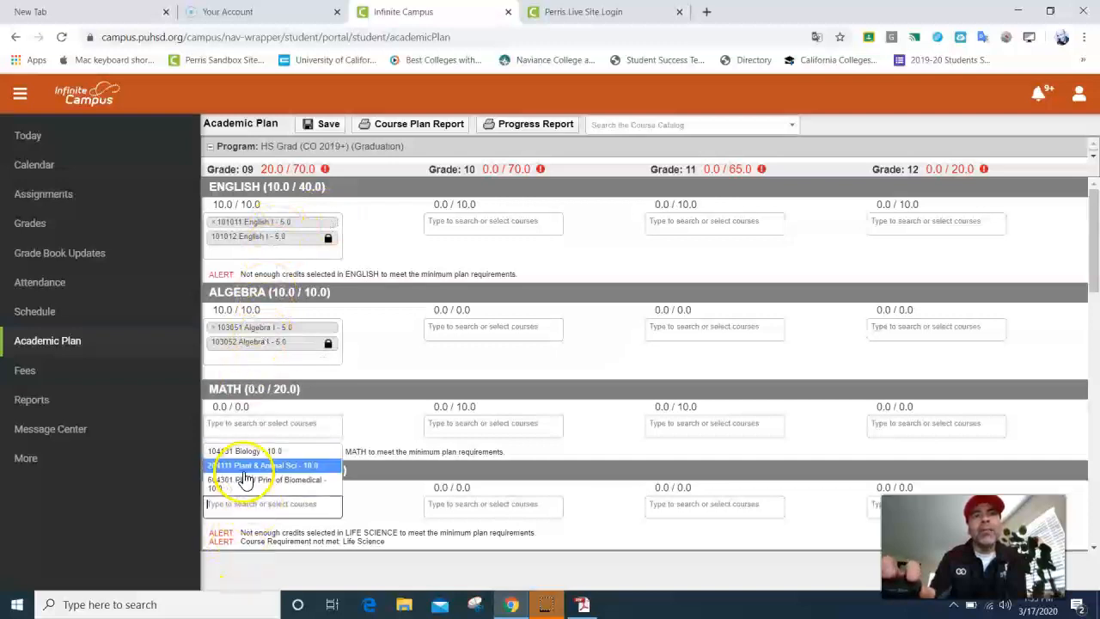
click(245, 468)
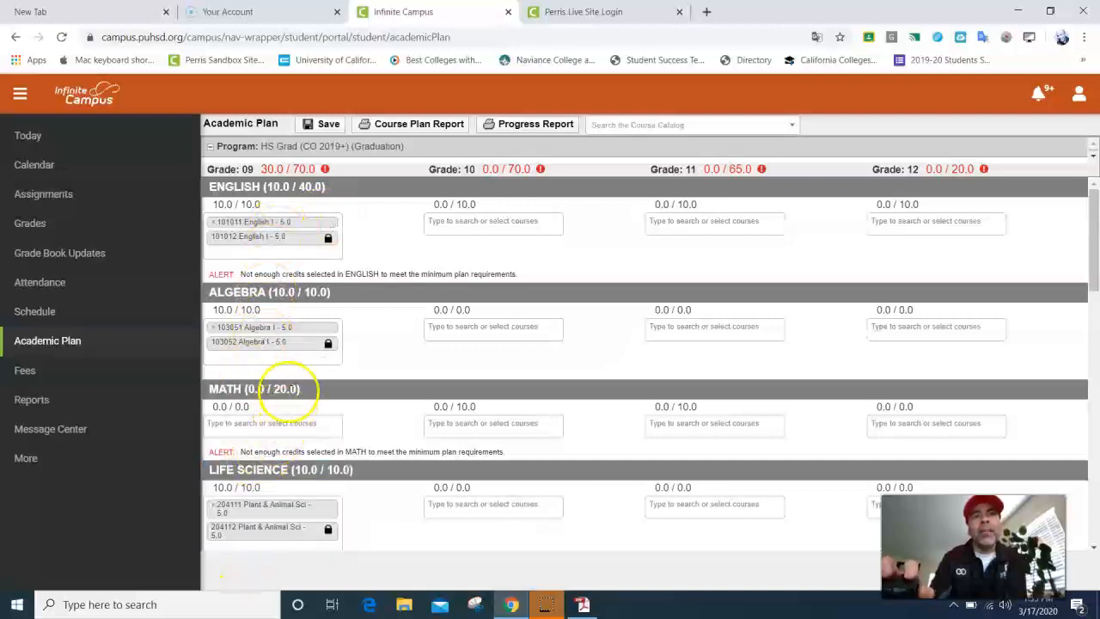
mouse_move(284, 172)
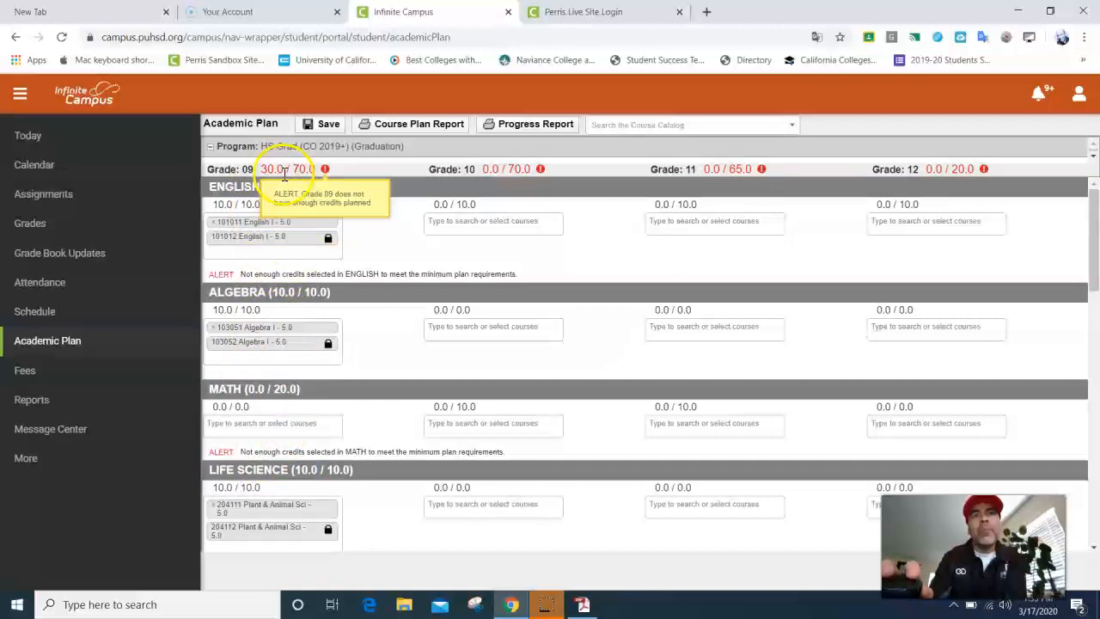
mouse_move(487, 167)
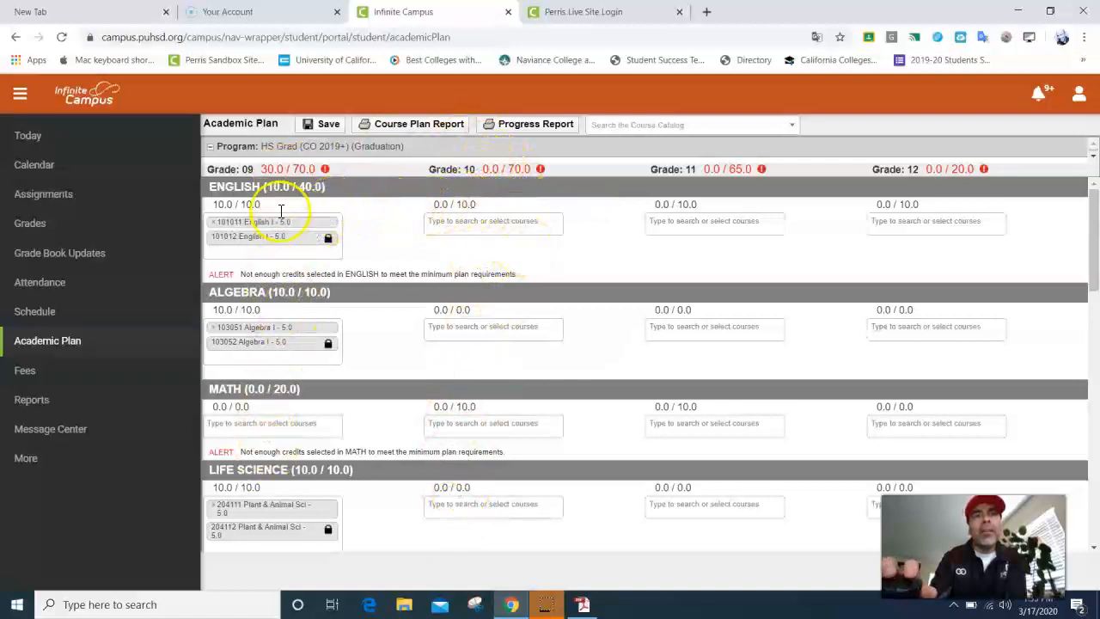
click(327, 126)
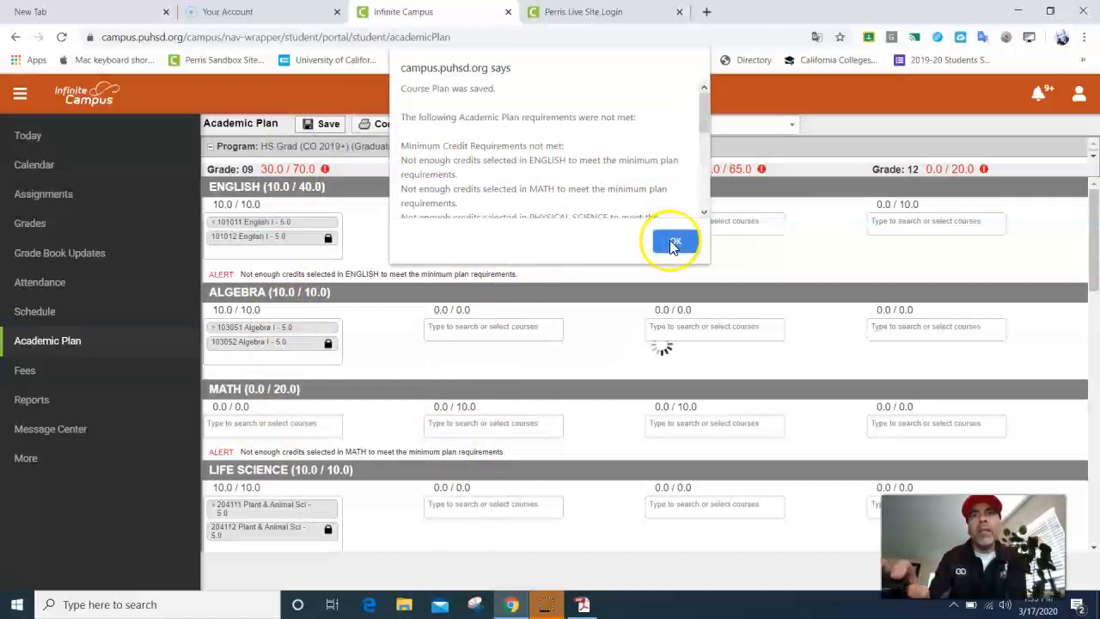
click(674, 244)
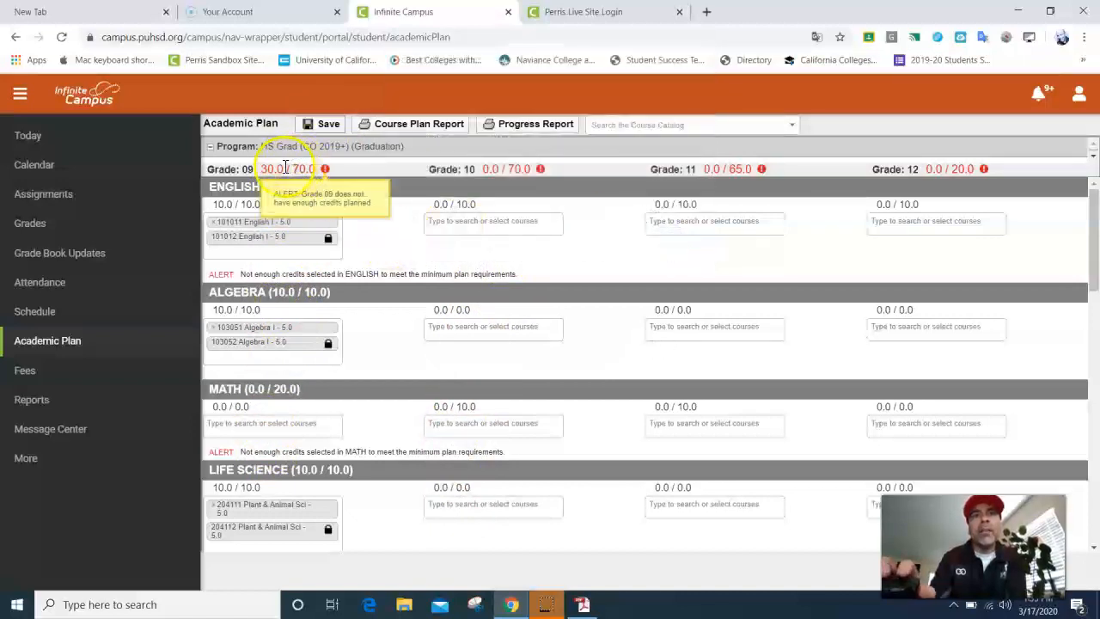
scroll(289, 232, down, 3)
scroll(300, 261, down, 2)
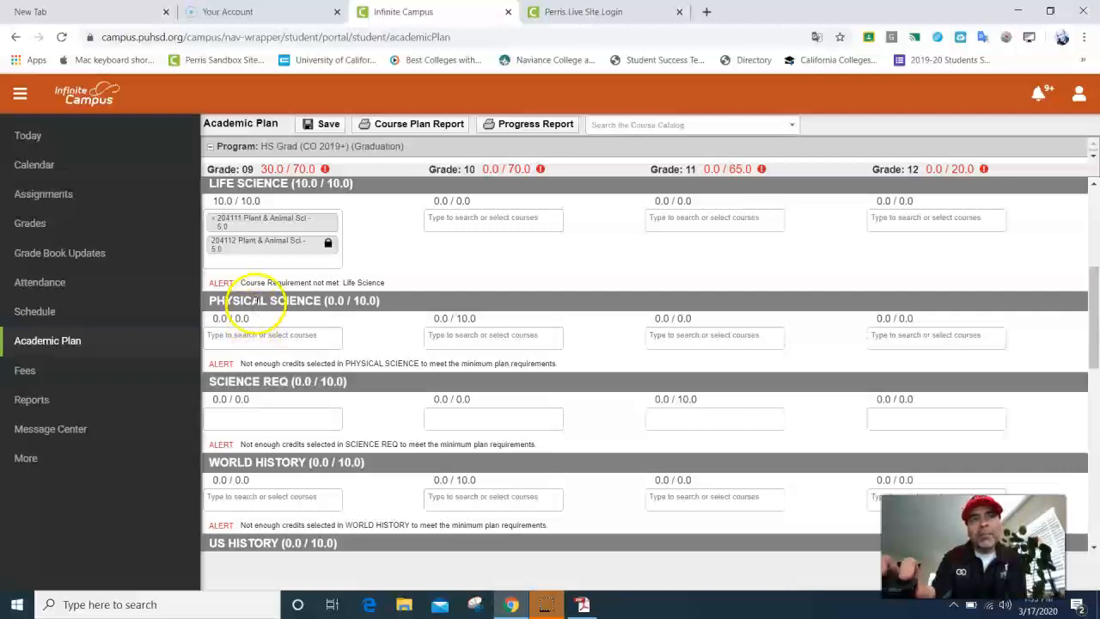
click(267, 264)
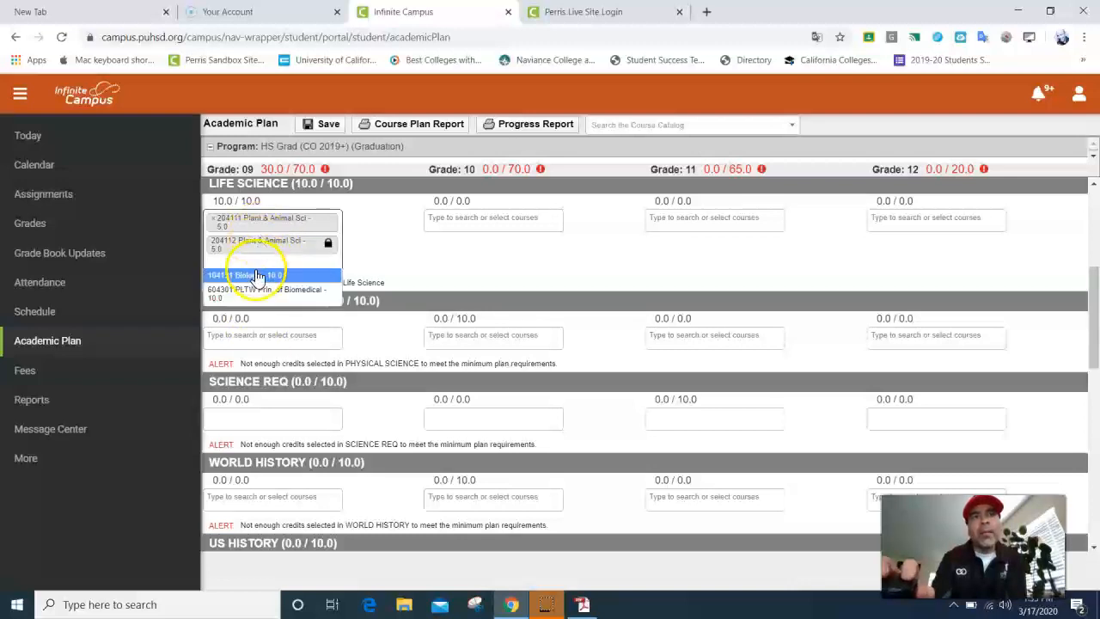
click(403, 250)
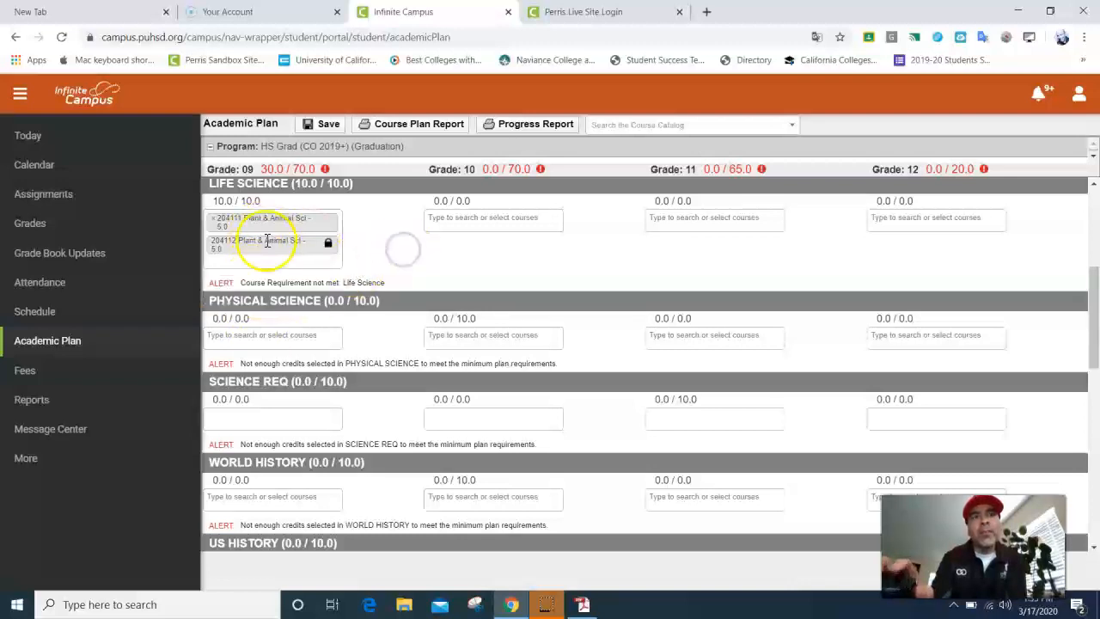
scroll(273, 244, down, 5)
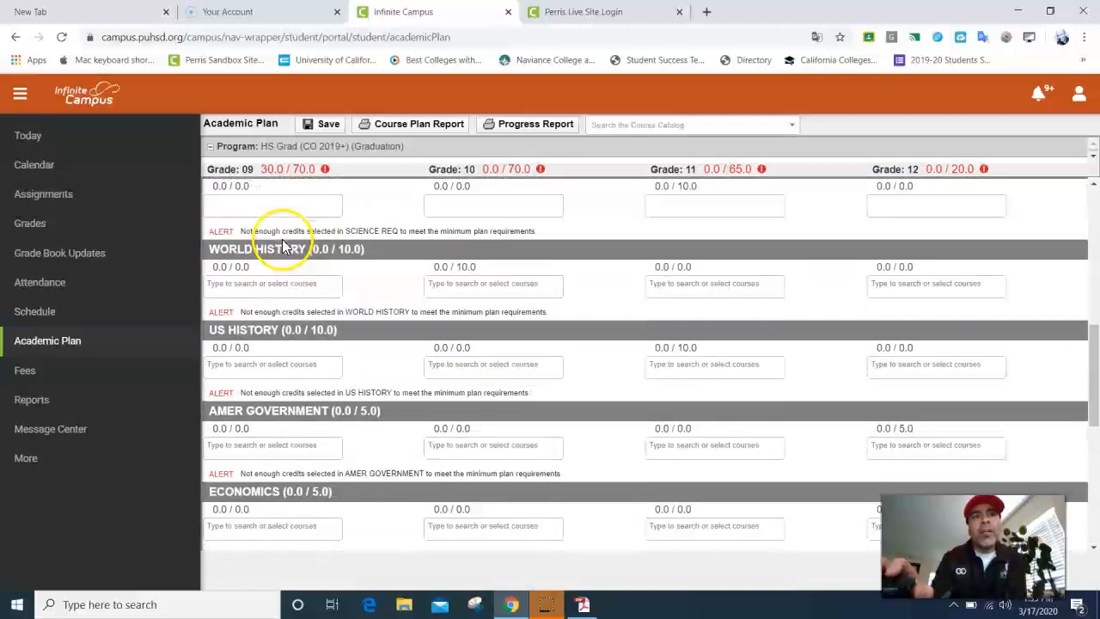
scroll(270, 282, down, 2)
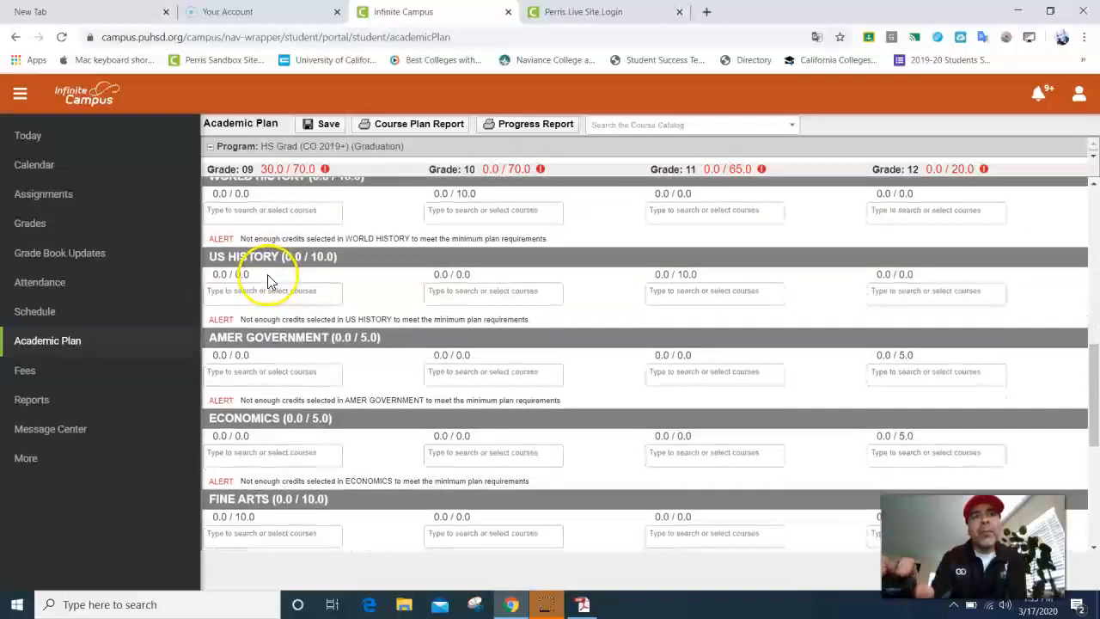
scroll(262, 288, down, 4)
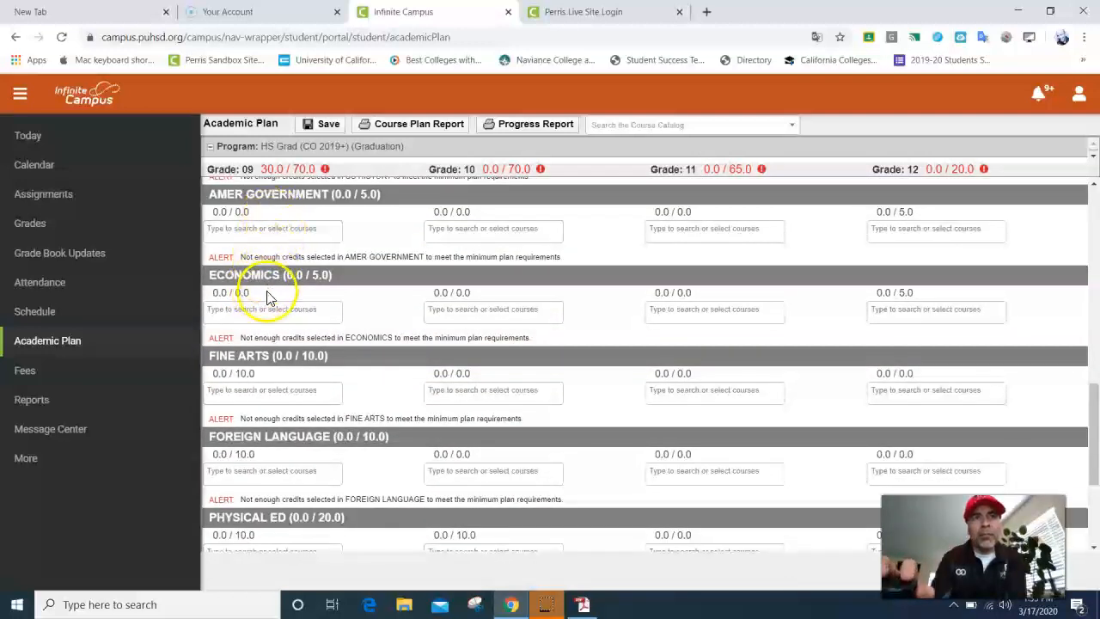
scroll(263, 305, down, 2)
scroll(264, 305, down, 2)
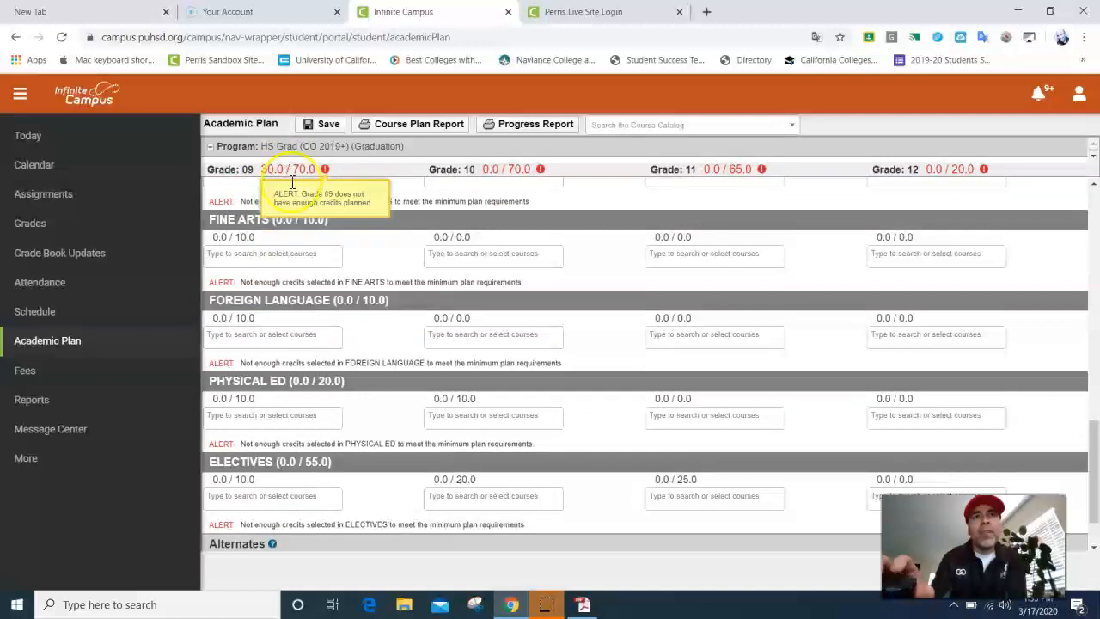
scroll(305, 274, up, 6)
scroll(305, 274, up, 4)
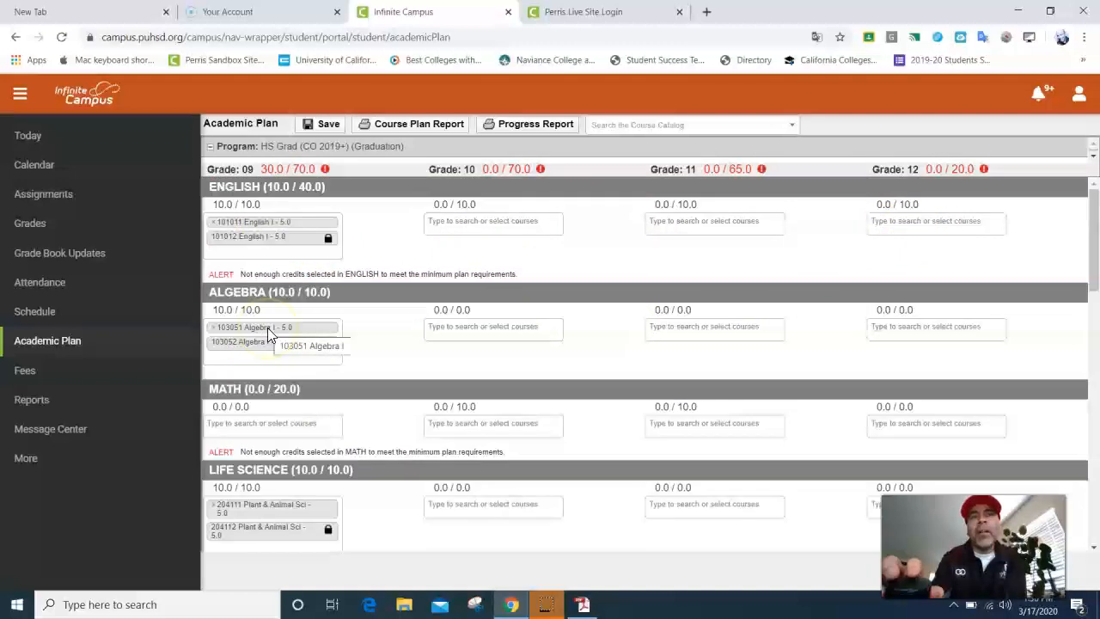
scroll(269, 331, down, 3)
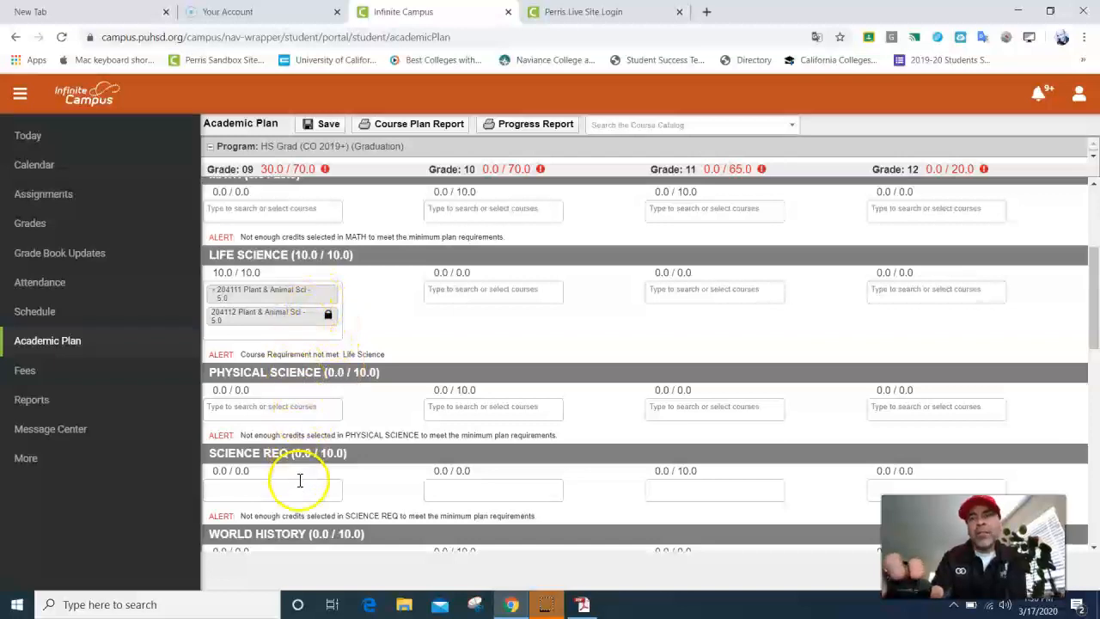
scroll(309, 477, down, 2)
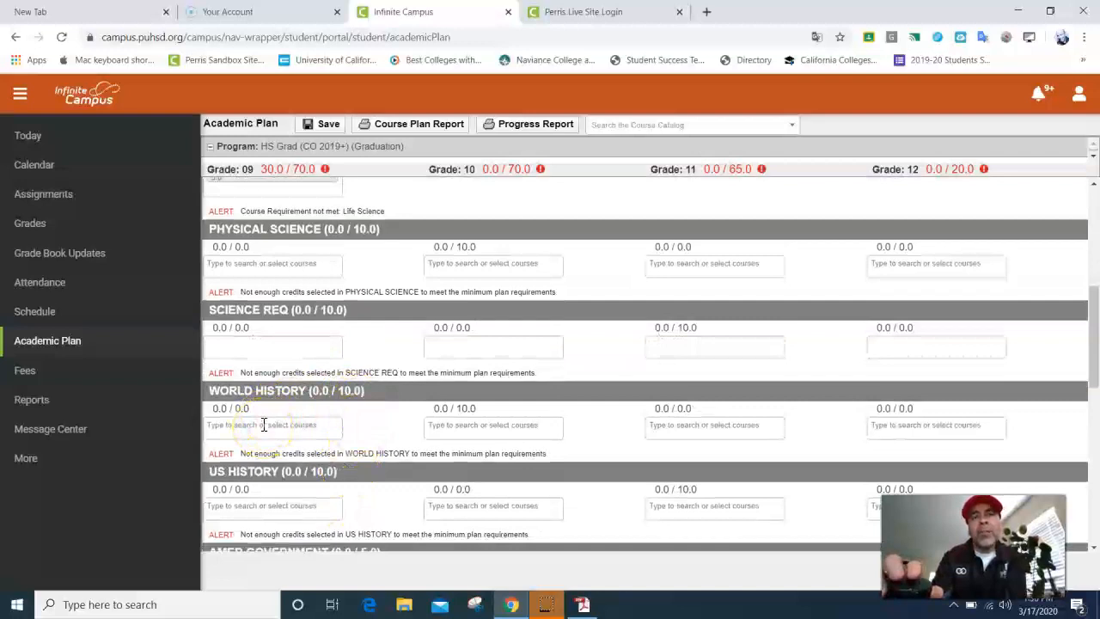
scroll(264, 428, down, 1)
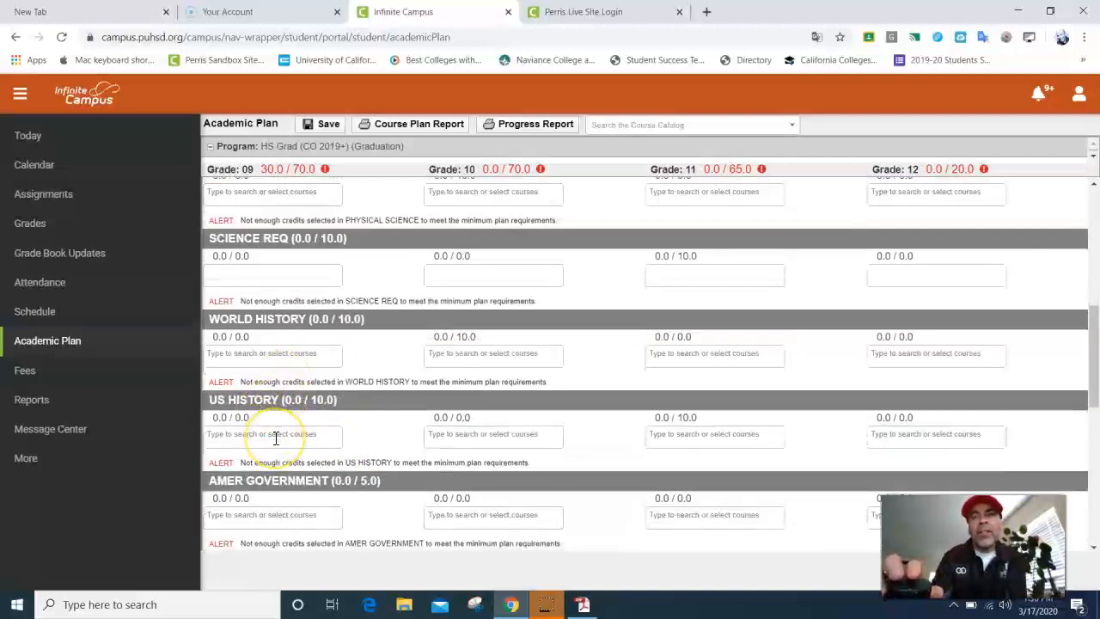
scroll(278, 438, down, 2)
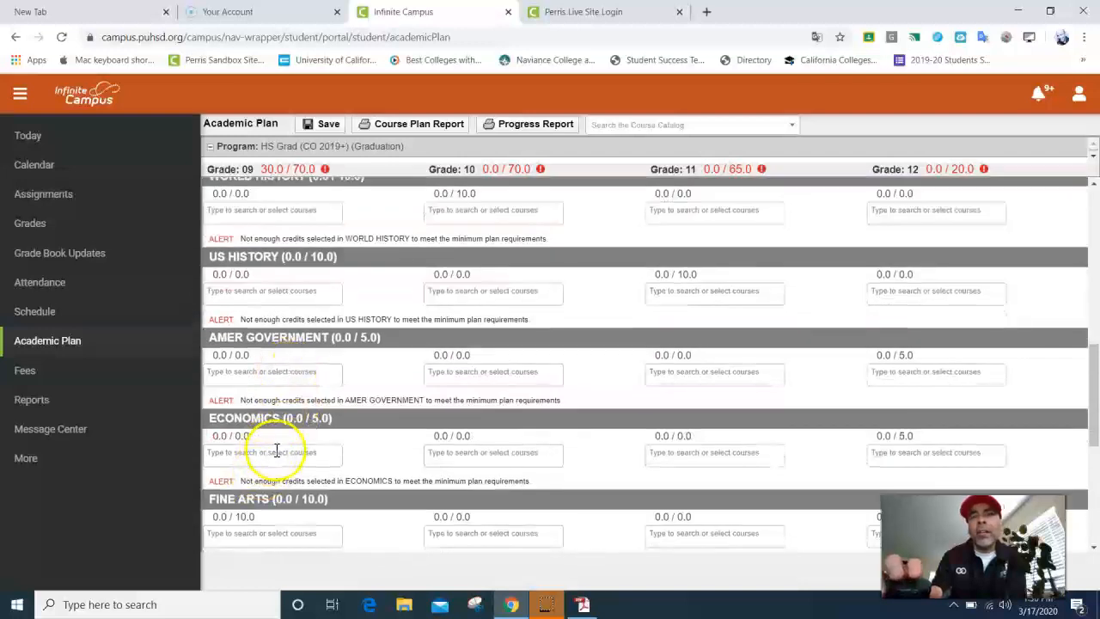
scroll(279, 456, down, 1)
scroll(305, 402, down, 1)
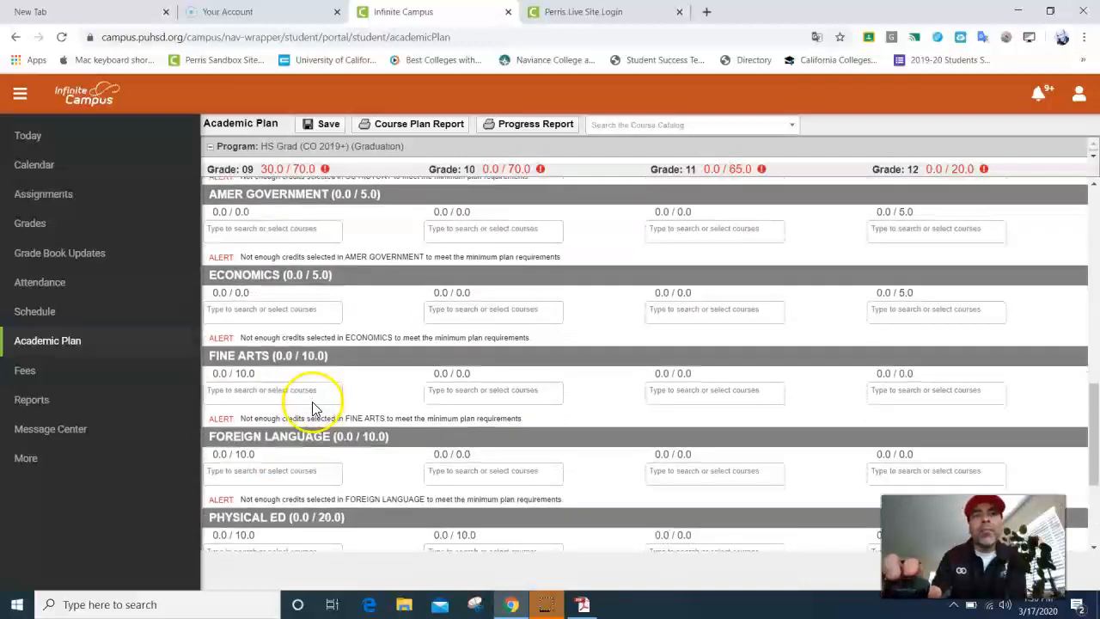
scroll(314, 382, up, 1)
scroll(315, 378, up, 4)
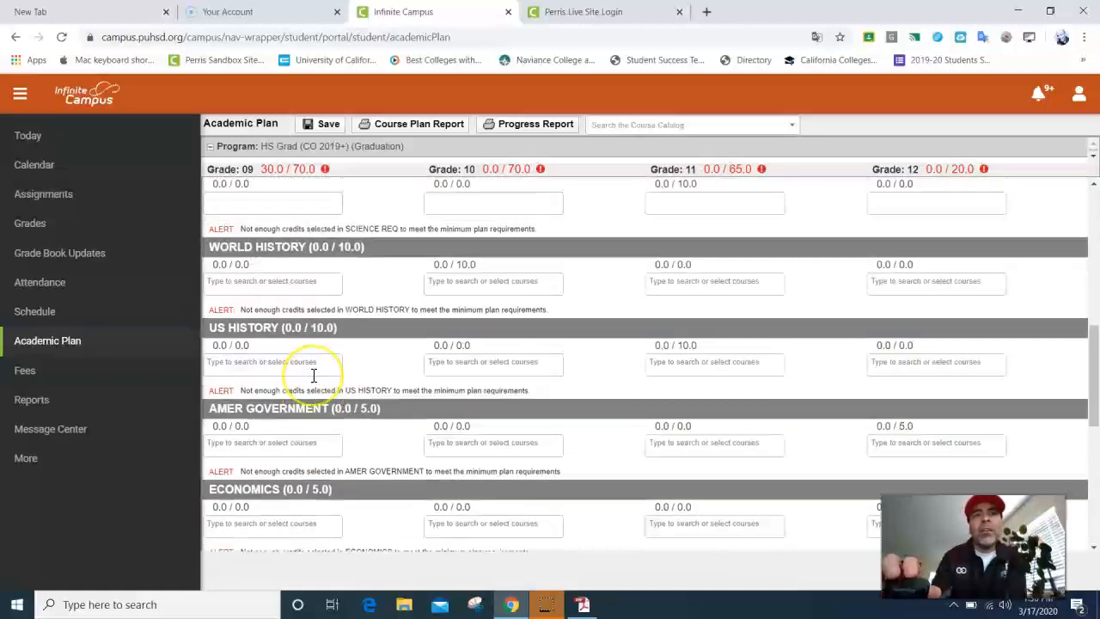
scroll(313, 376, down, 4)
scroll(314, 376, down, 3)
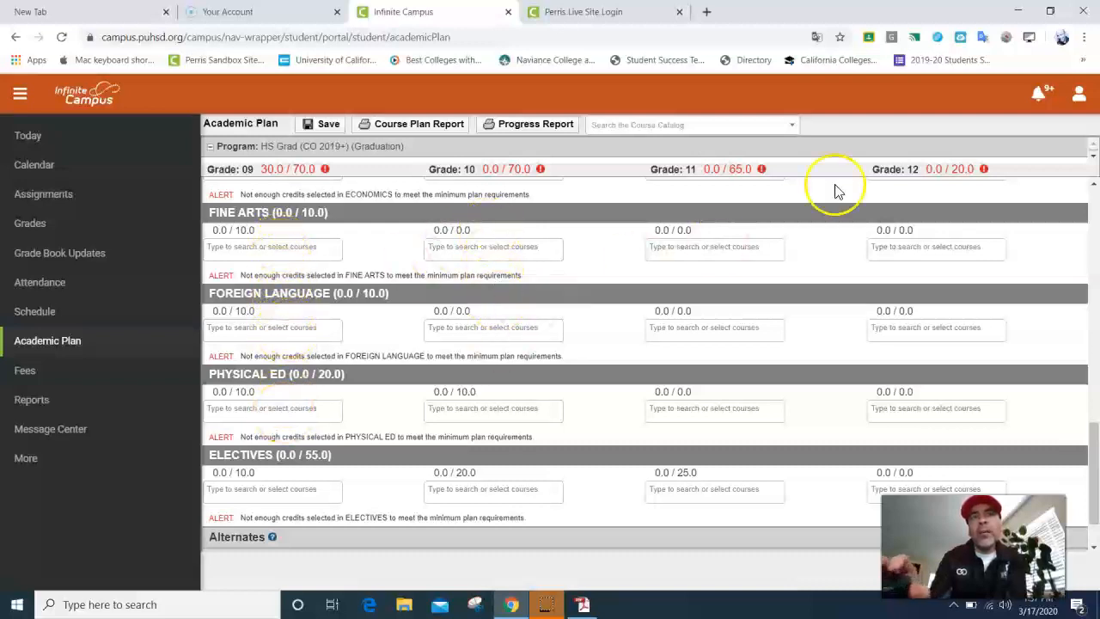
Step: Show the Grade 09 course list under Physical Ed
click(277, 407)
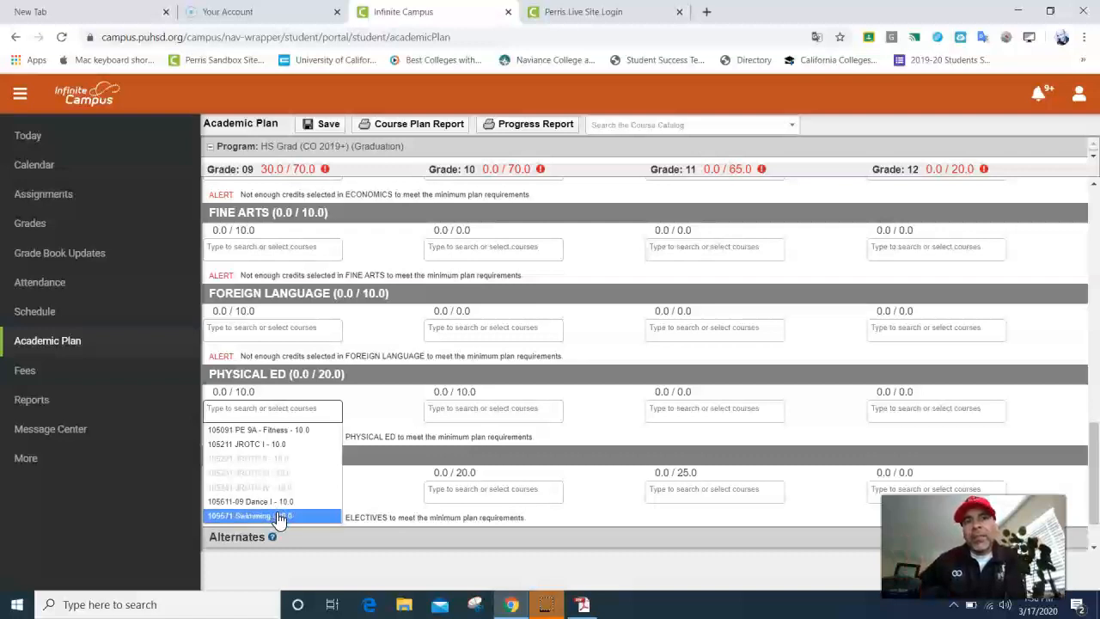
Step: Add PE 9A Fitness and PE 9B Ind/Dual to Grade 09 Physical Ed, save, and search electives for 'college'
click(276, 429)
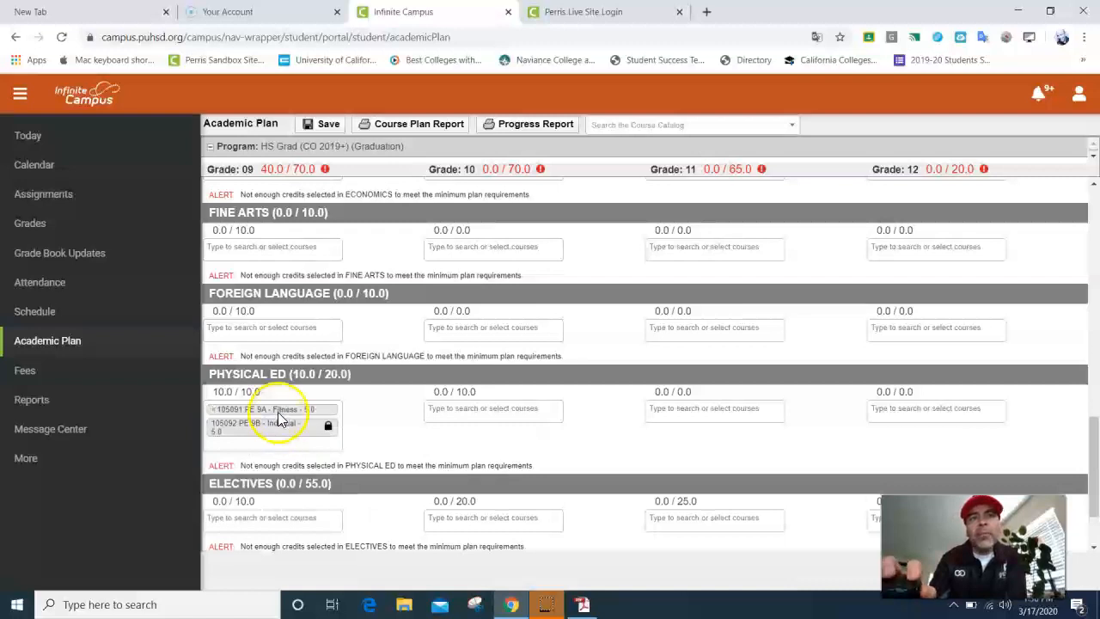
click(320, 124)
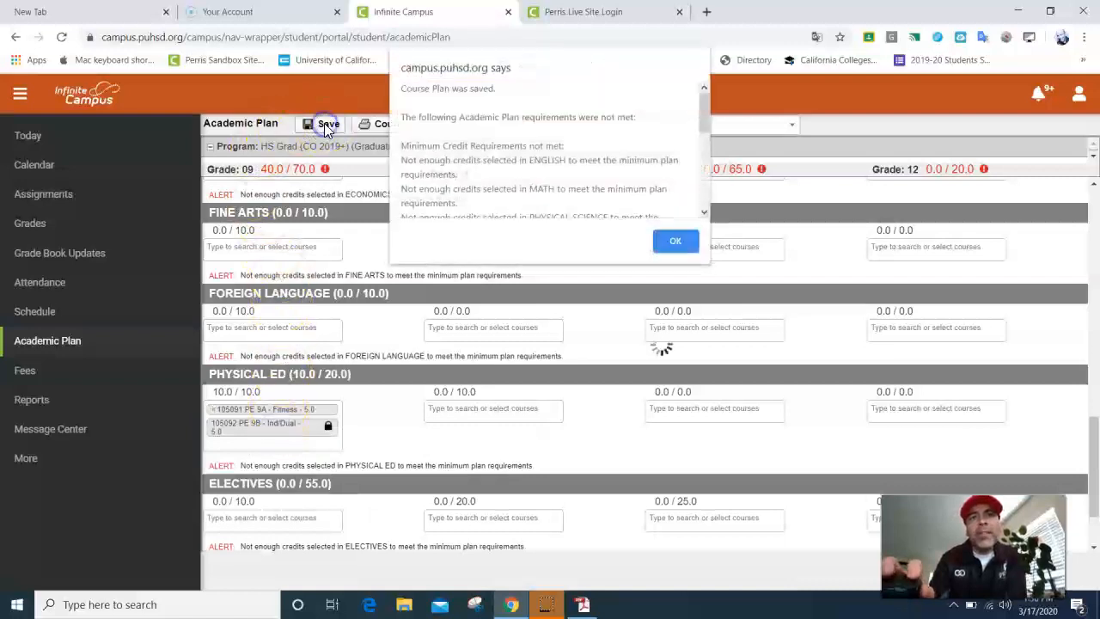
click(675, 242)
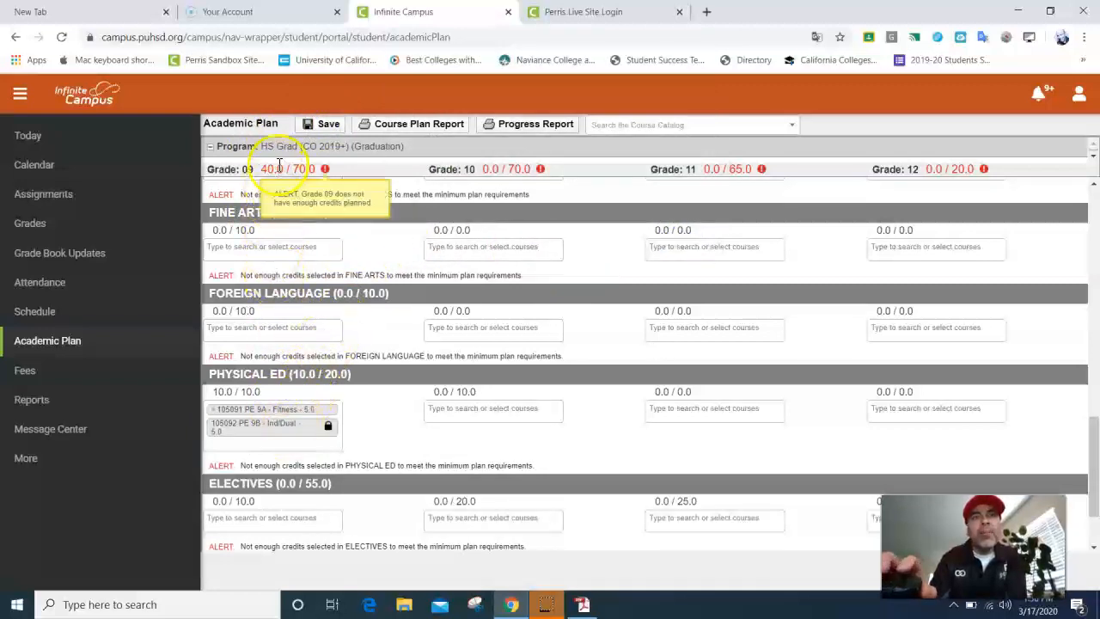
click(296, 517)
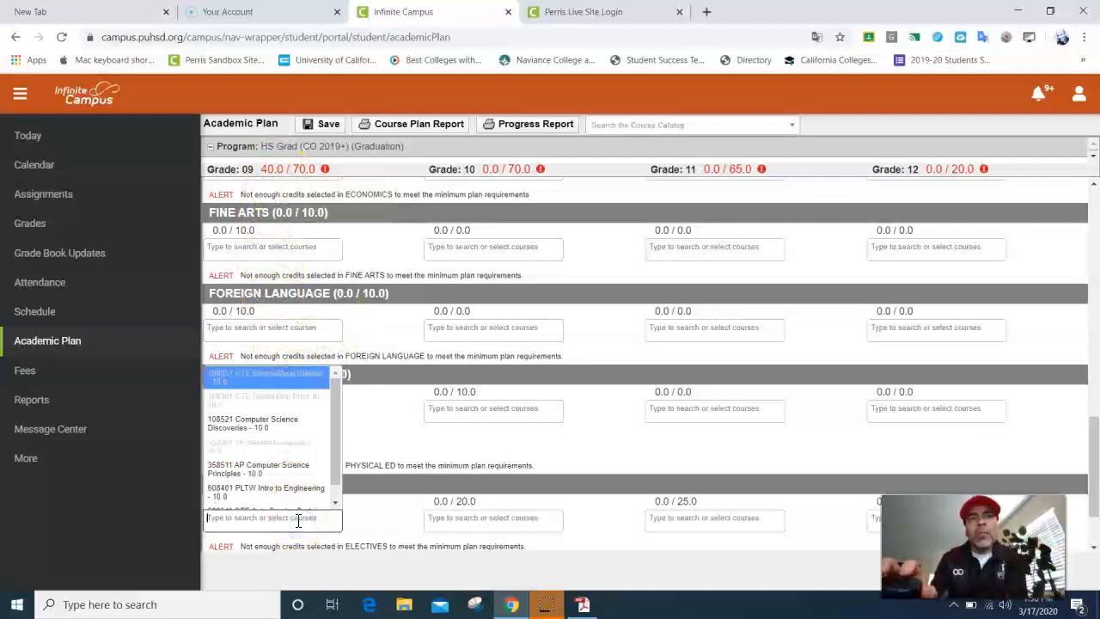
text(college)
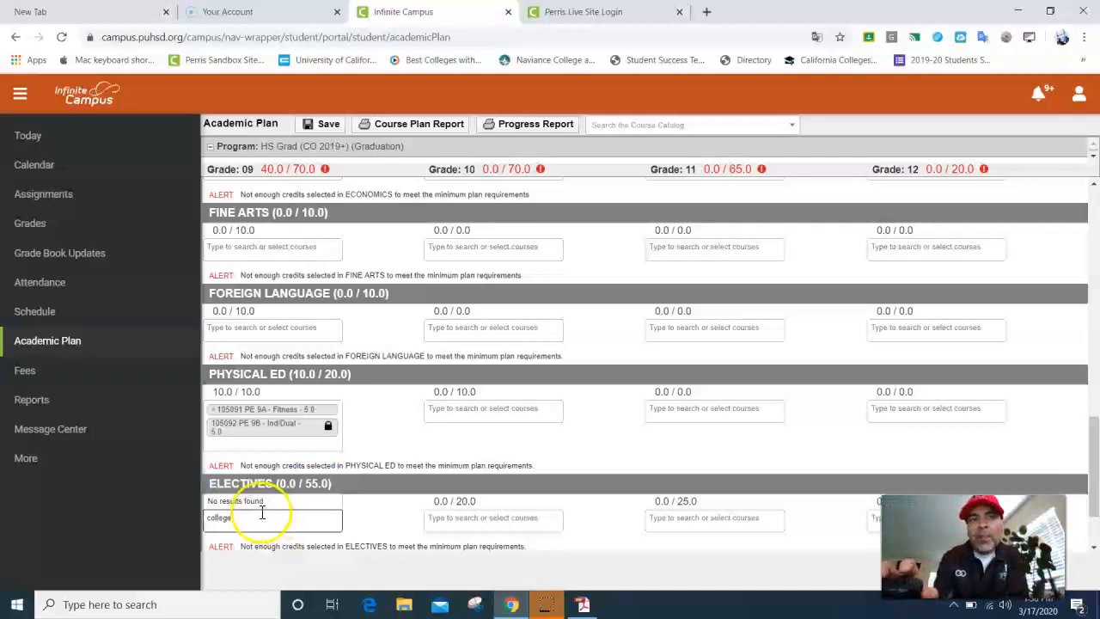
click(234, 517)
drag(234, 517, 175, 519)
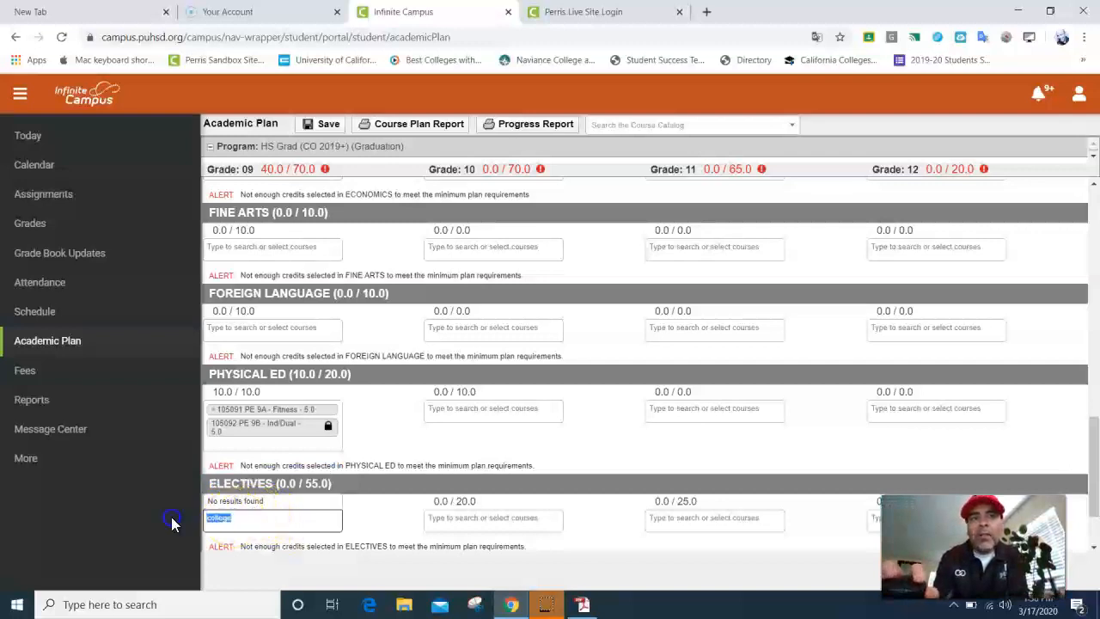
text(college)
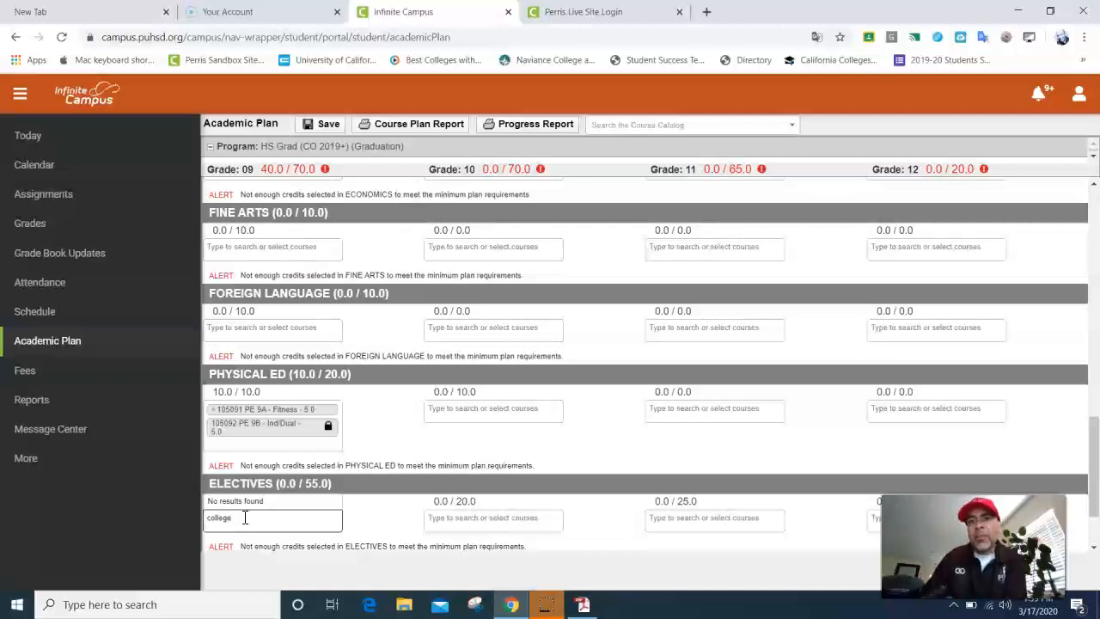
Step: Clear the 'college' search and choose 108521 Computer Science Discoveries as the Grade 09 elective
key(BackSpace)
key(BackSpace)
key(BackSpace)
key(BackSpace)
key(BackSpace)
key(BackSpace)
key(BackSpace)
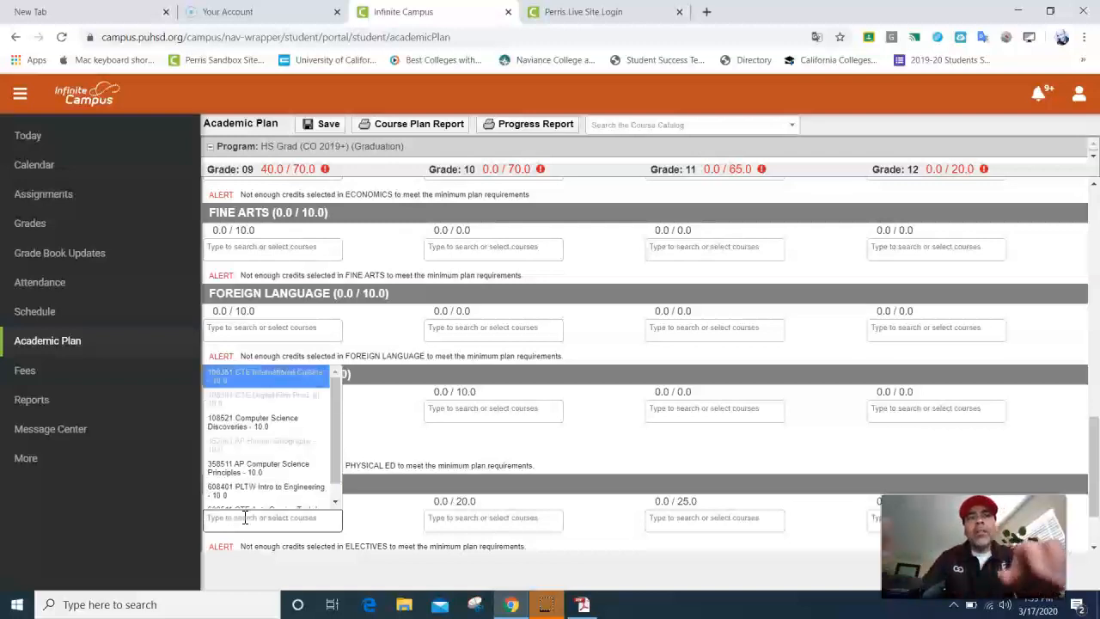
click(387, 391)
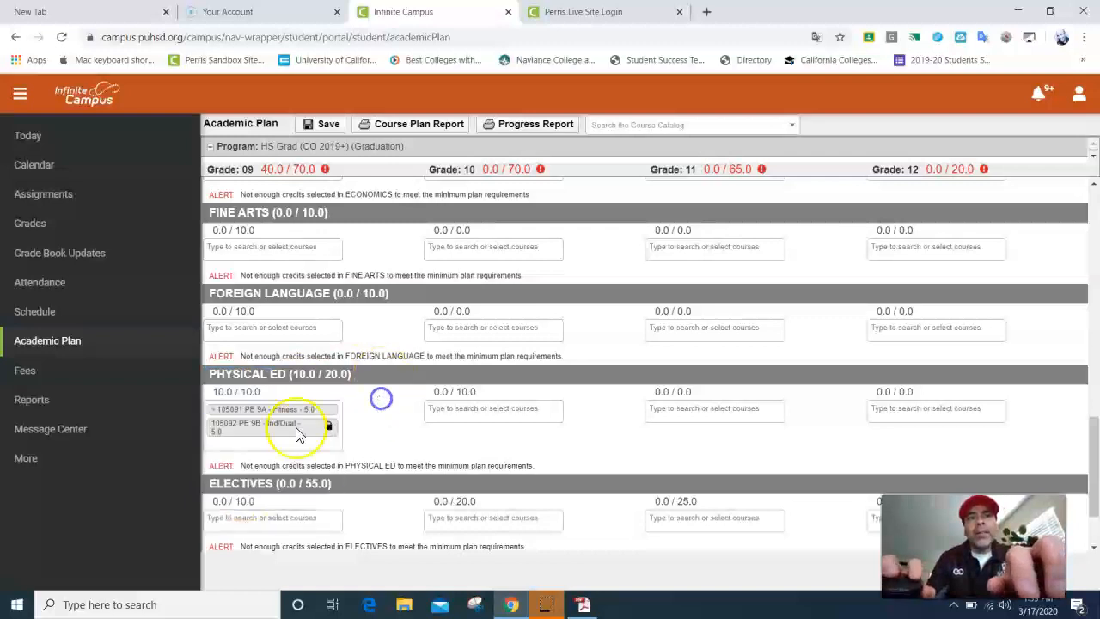
click(246, 521)
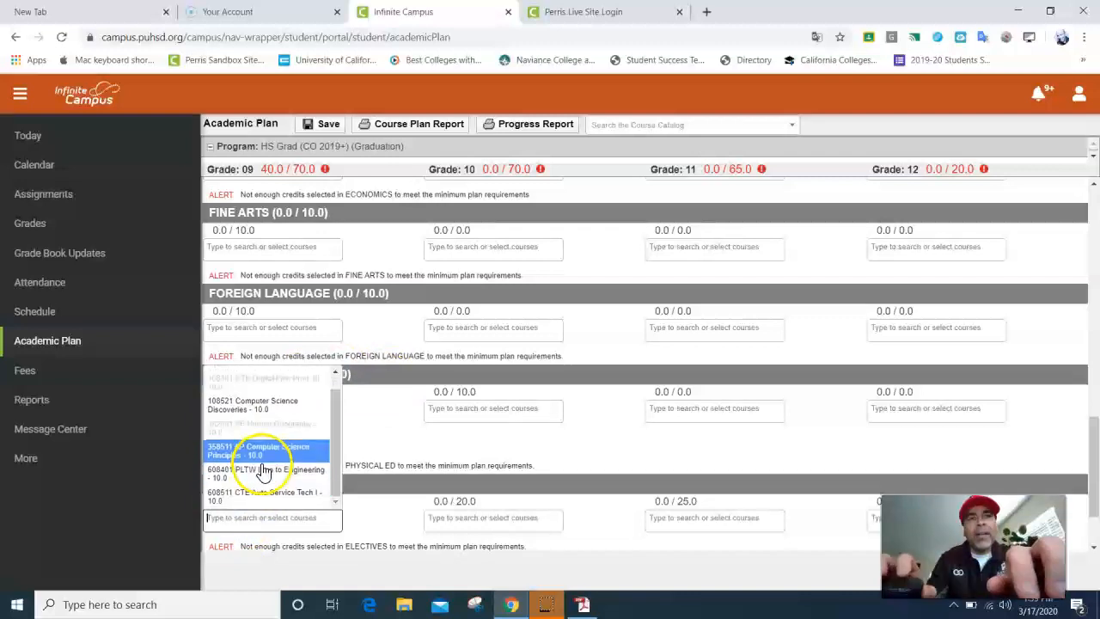
click(412, 431)
click(253, 514)
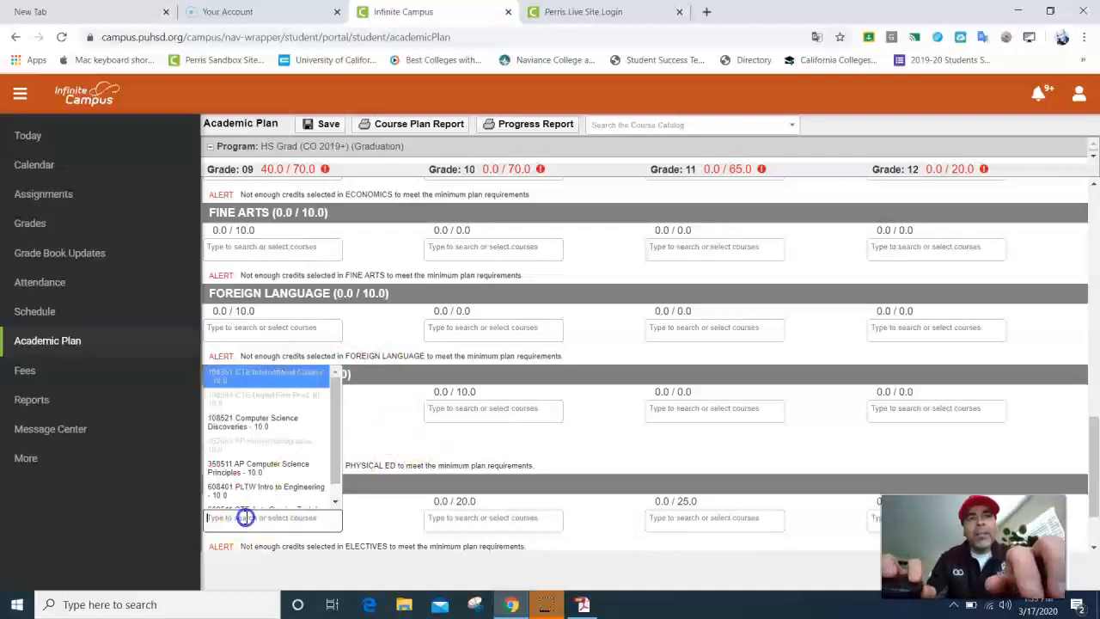
text(college)
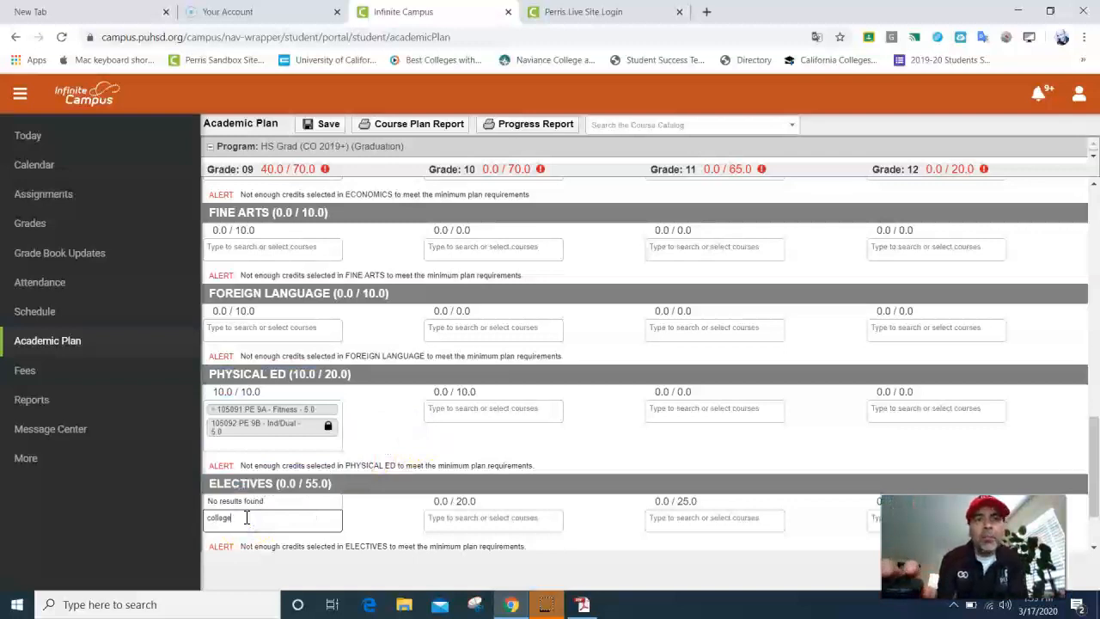
click(212, 522)
double_click(205, 519)
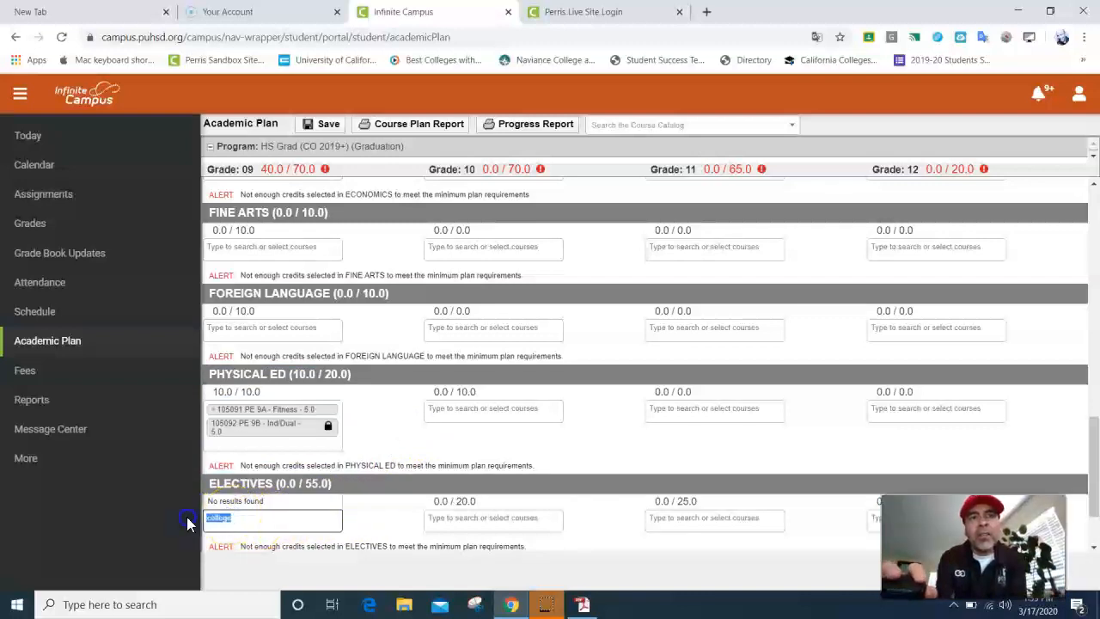
key(BackSpace)
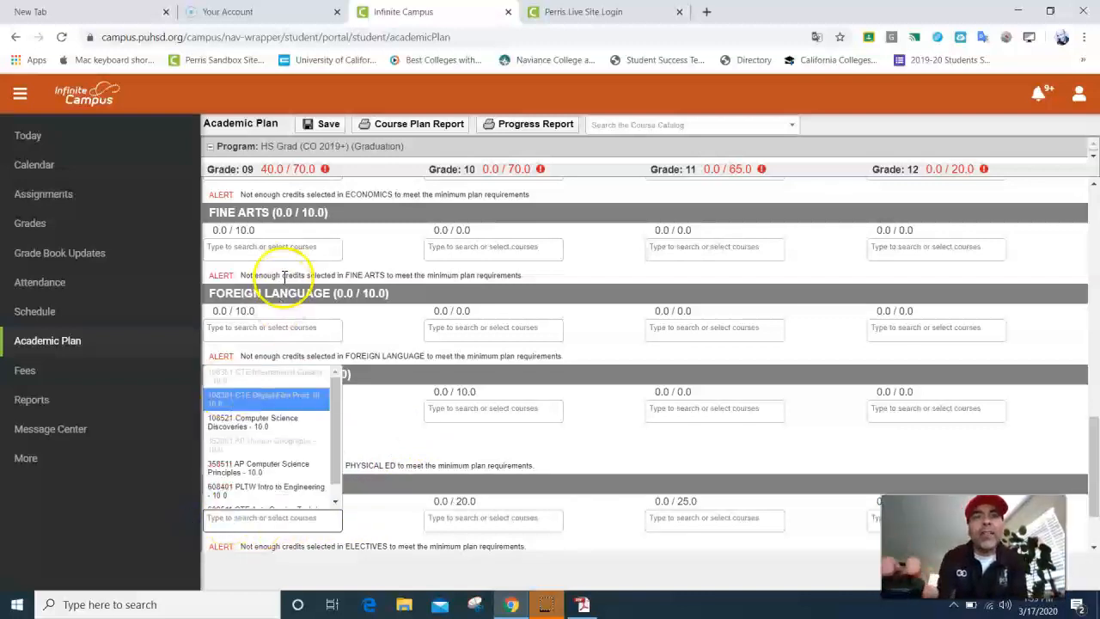
mouse_move(267, 170)
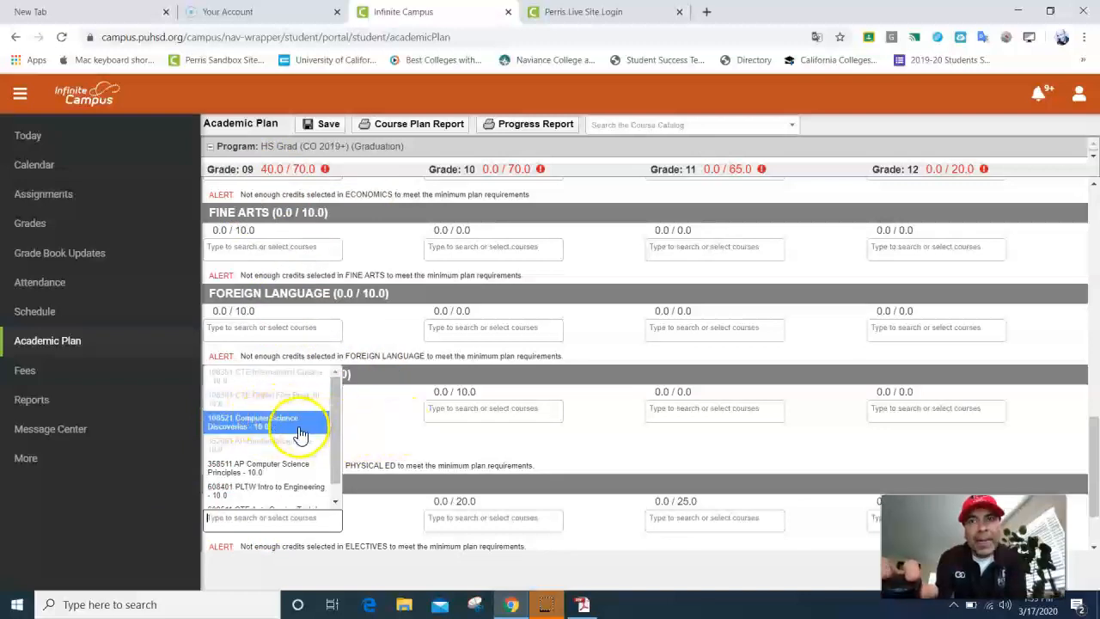
click(273, 432)
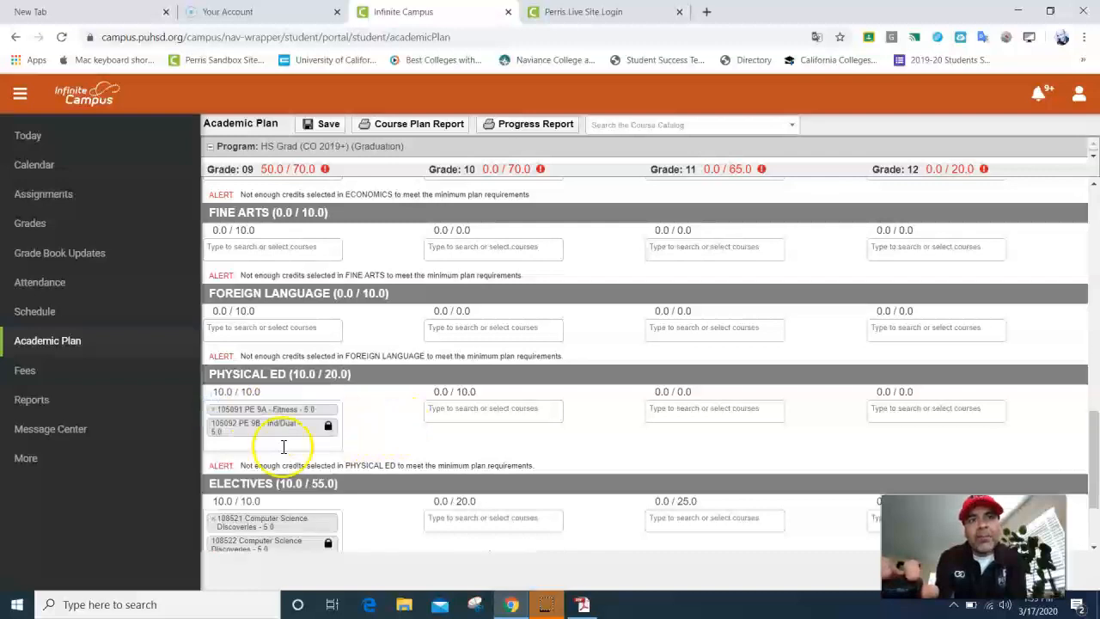
Step: Add Con/Mrc Band to grade 9 Fine Arts
scroll(282, 503, down, 1)
scroll(273, 511, up, 2)
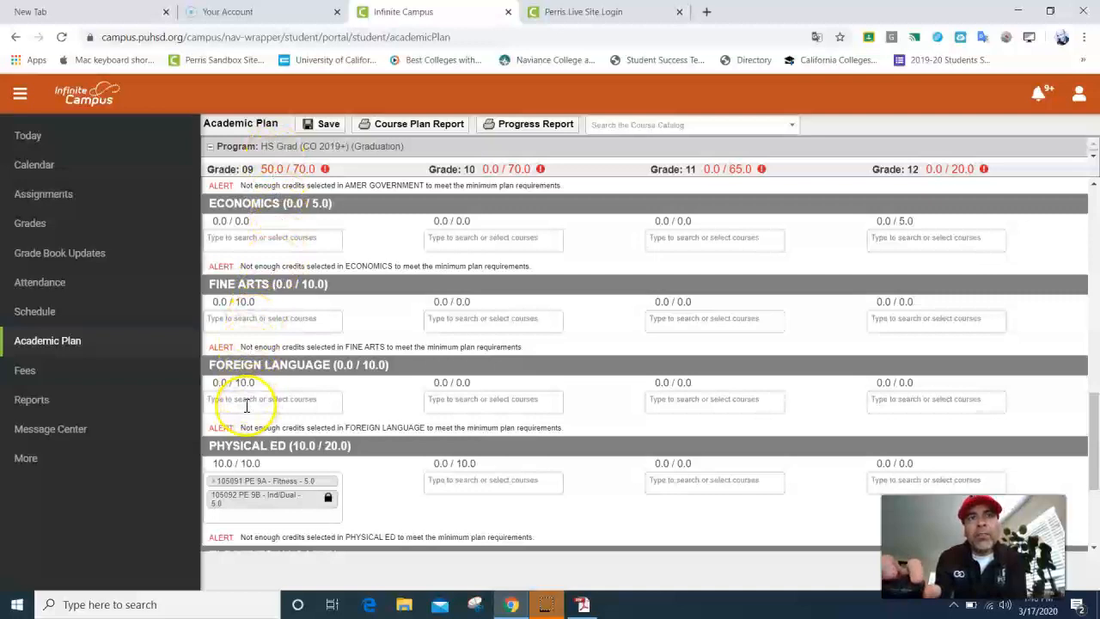
click(248, 320)
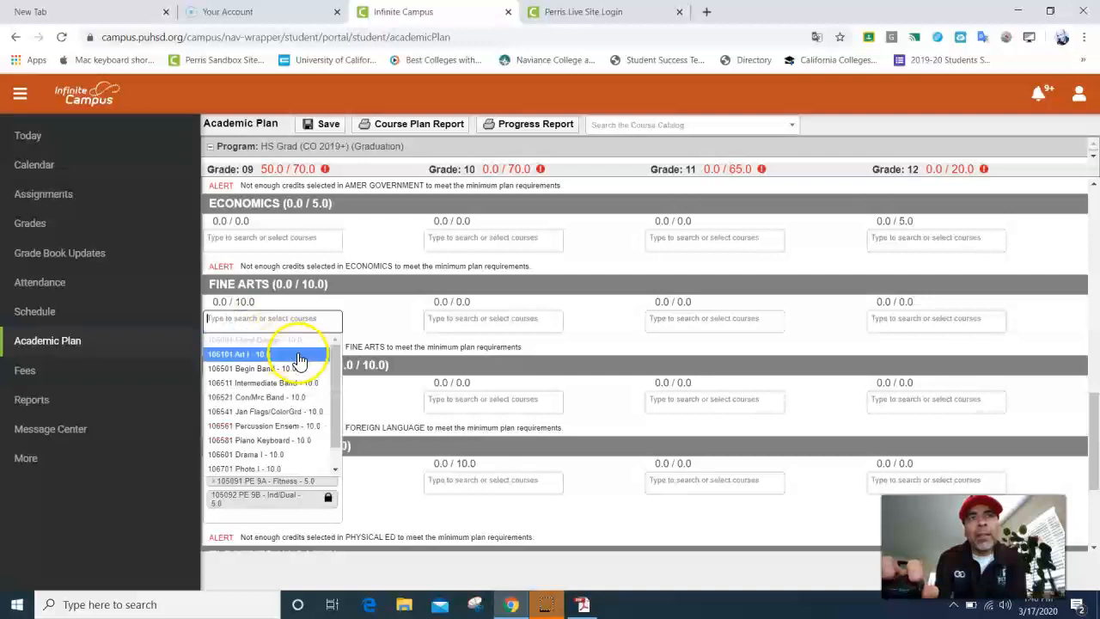
scroll(258, 370, down, 1)
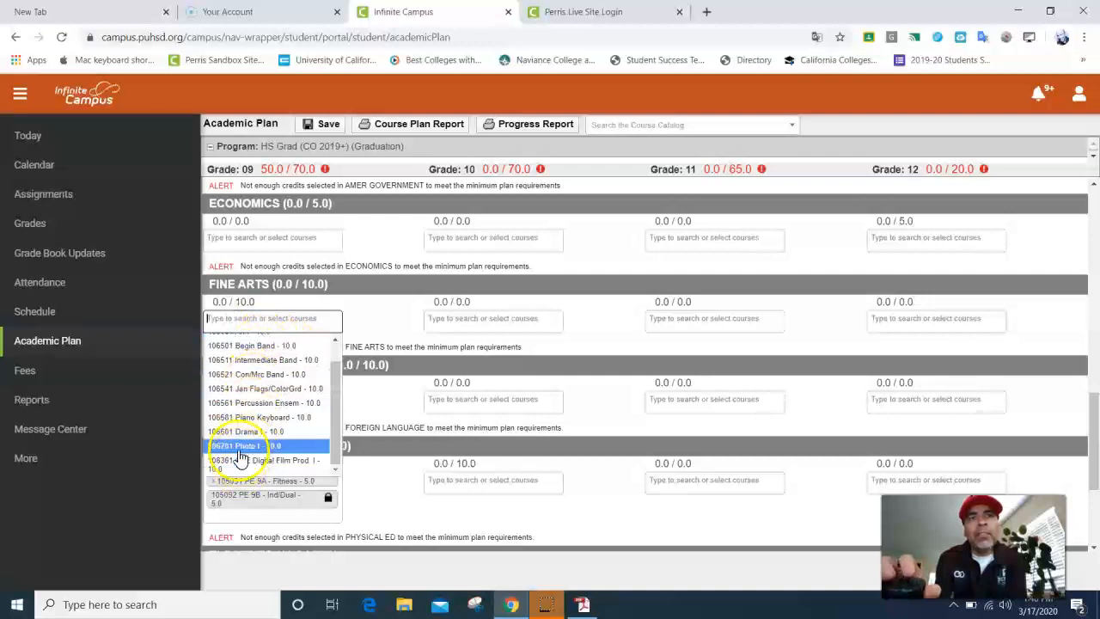
scroll(240, 425, up, 1)
scroll(235, 446, down, 1)
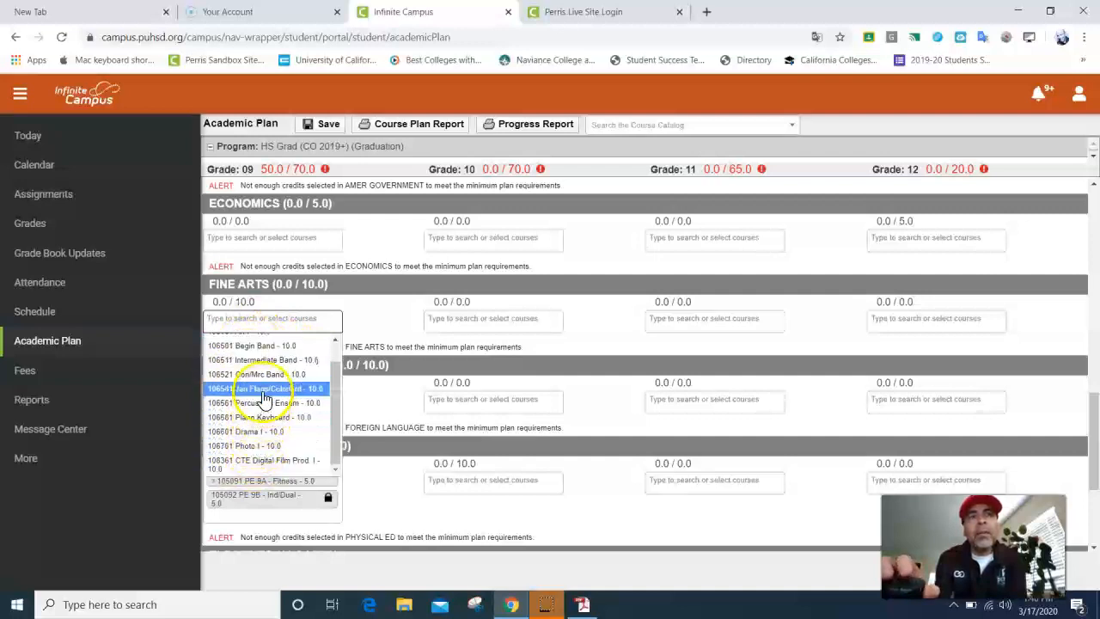
scroll(264, 399, up, 1)
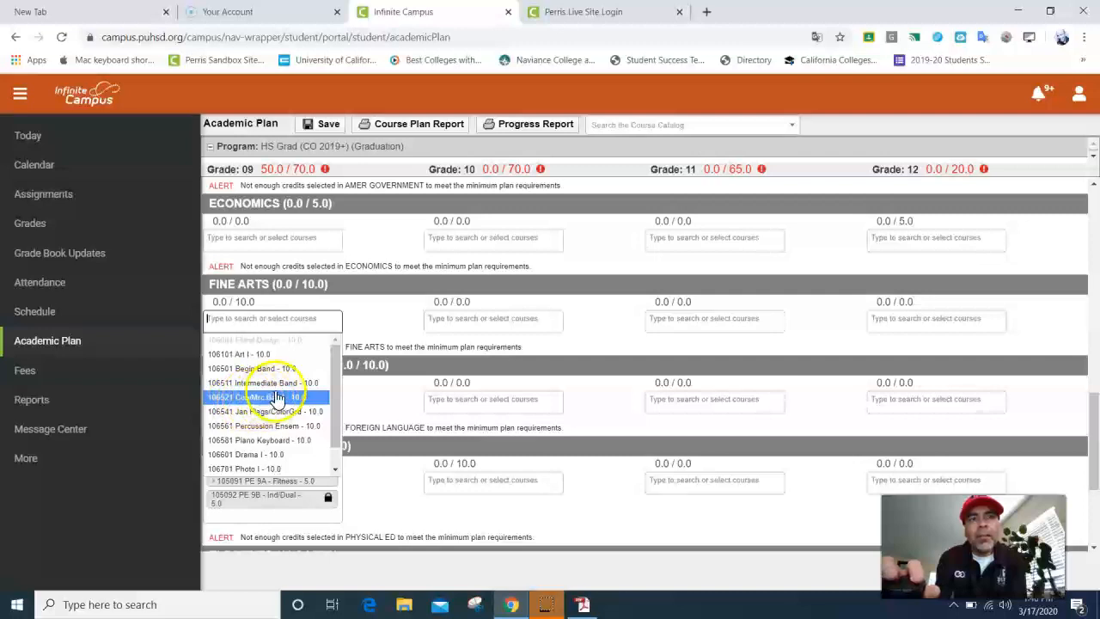
click(275, 405)
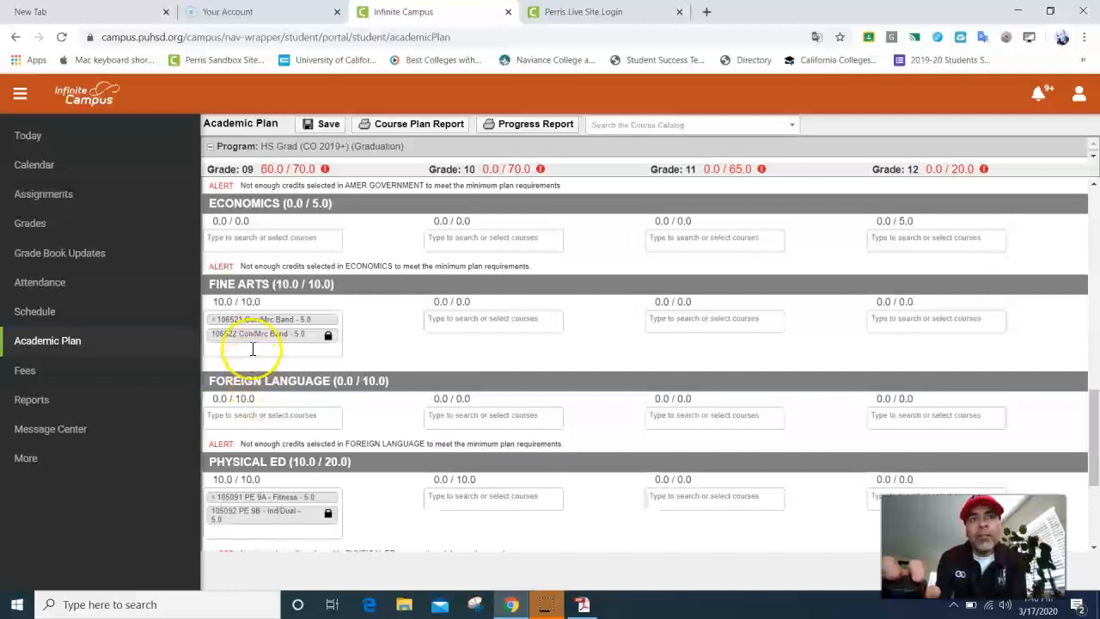
Step: Try Intermediate Band in grade 9 Fine Arts, remove it, and add Percussion Ensem instead
click(252, 348)
click(255, 406)
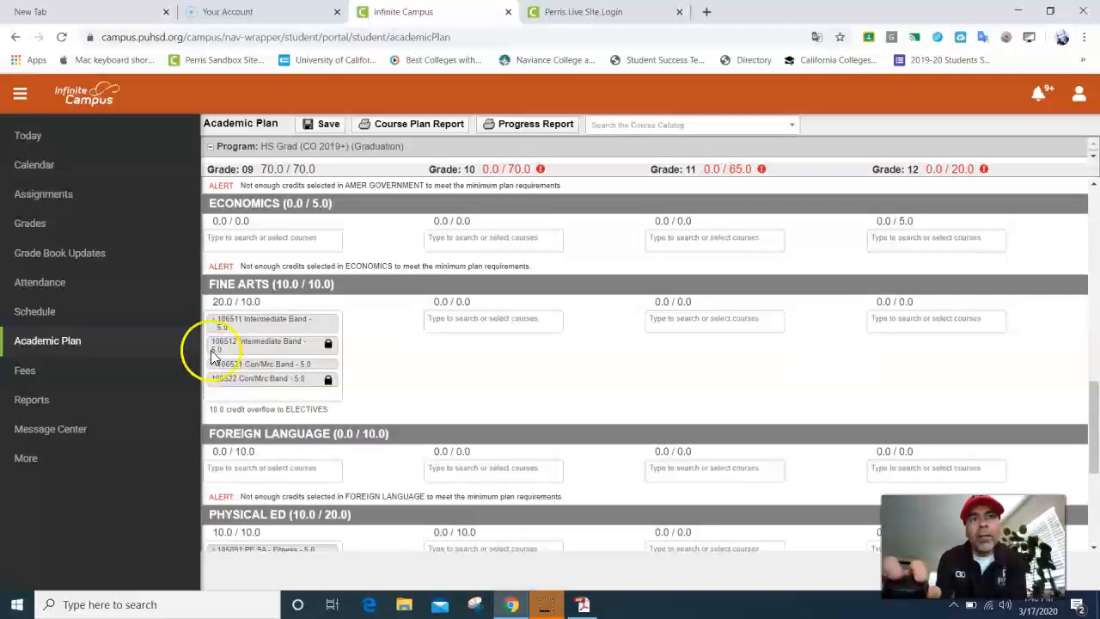
click(215, 320)
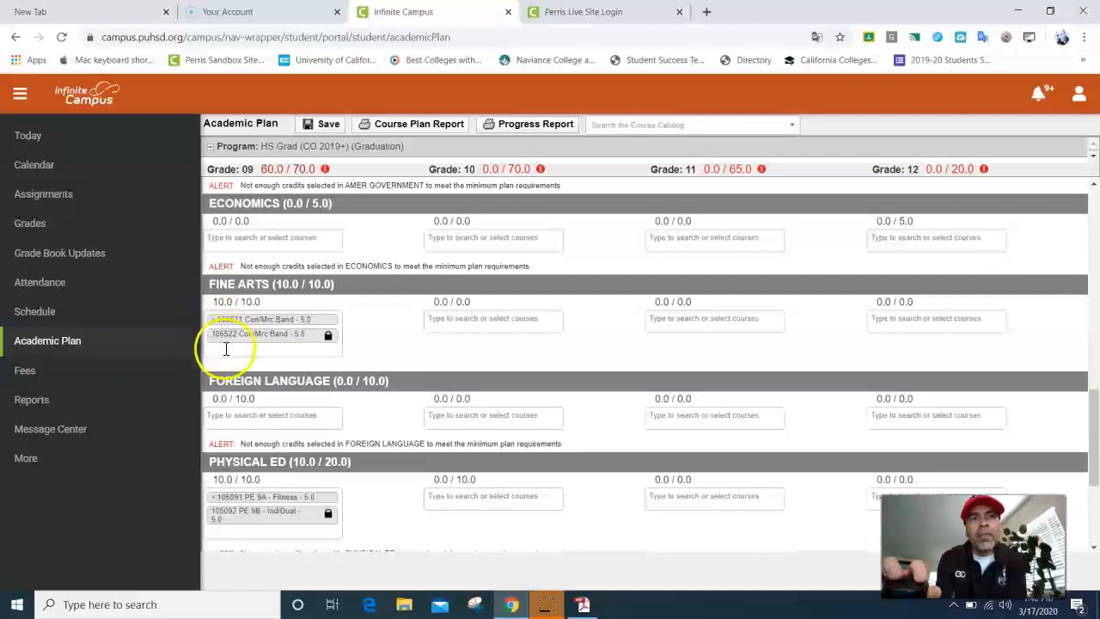
click(225, 348)
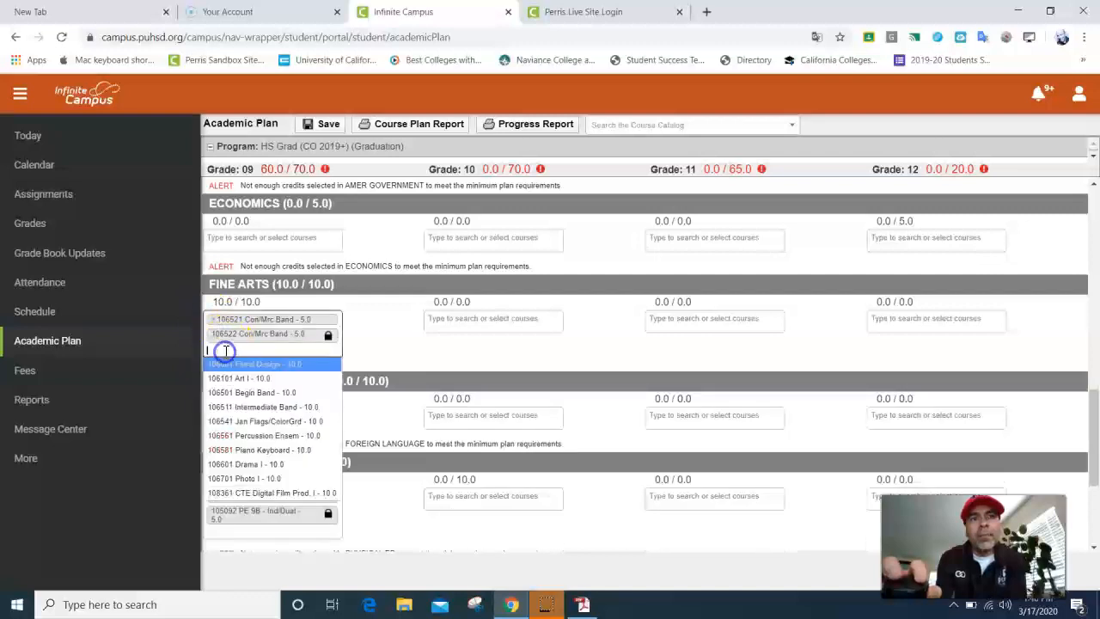
click(251, 435)
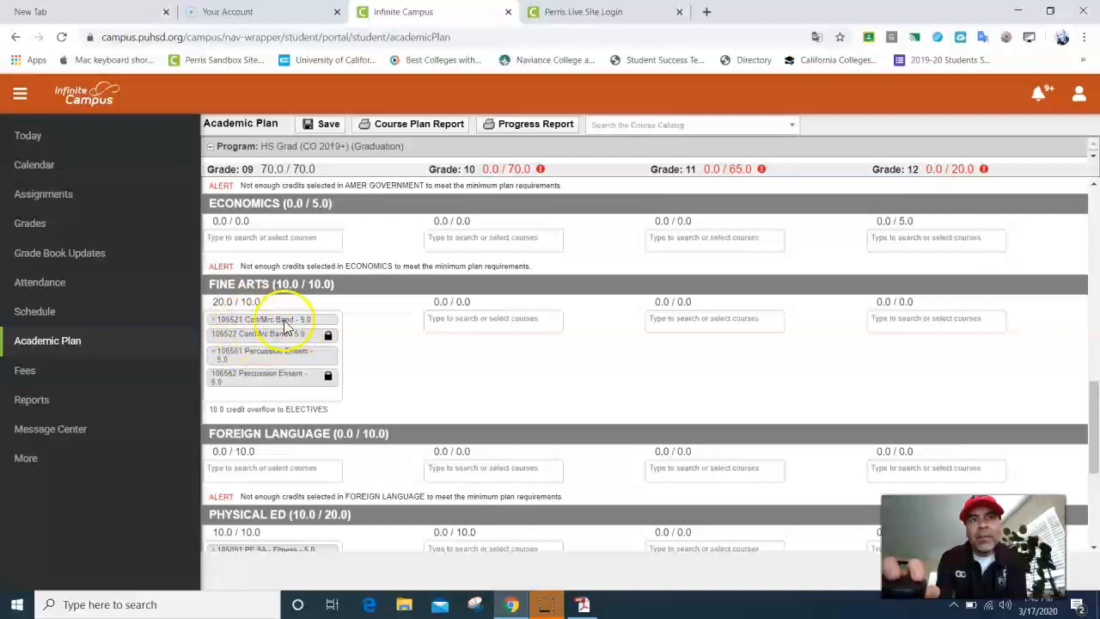
Step: Clear both bands from Fine Arts, re-add Con/Mrc Band, and take PE 9A out of Physical Ed
click(214, 320)
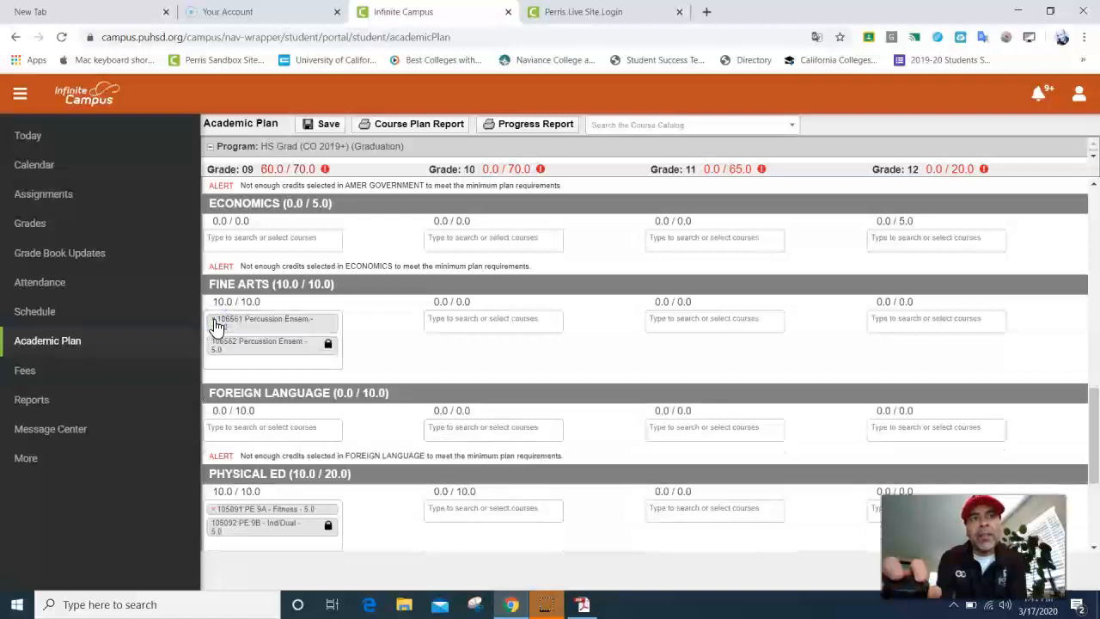
click(214, 321)
click(246, 320)
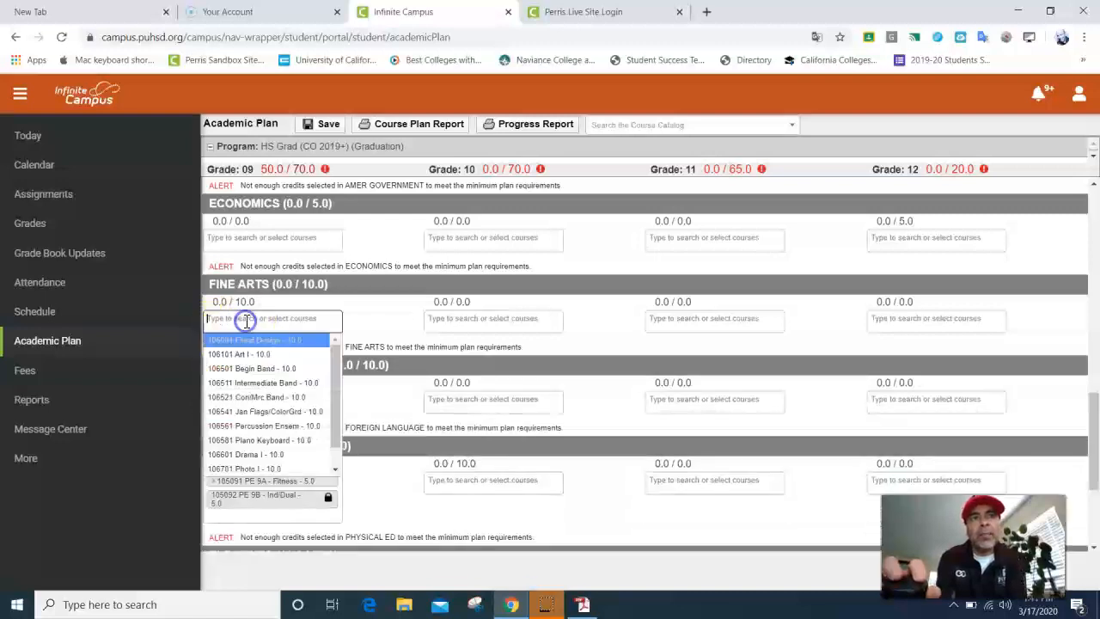
click(288, 397)
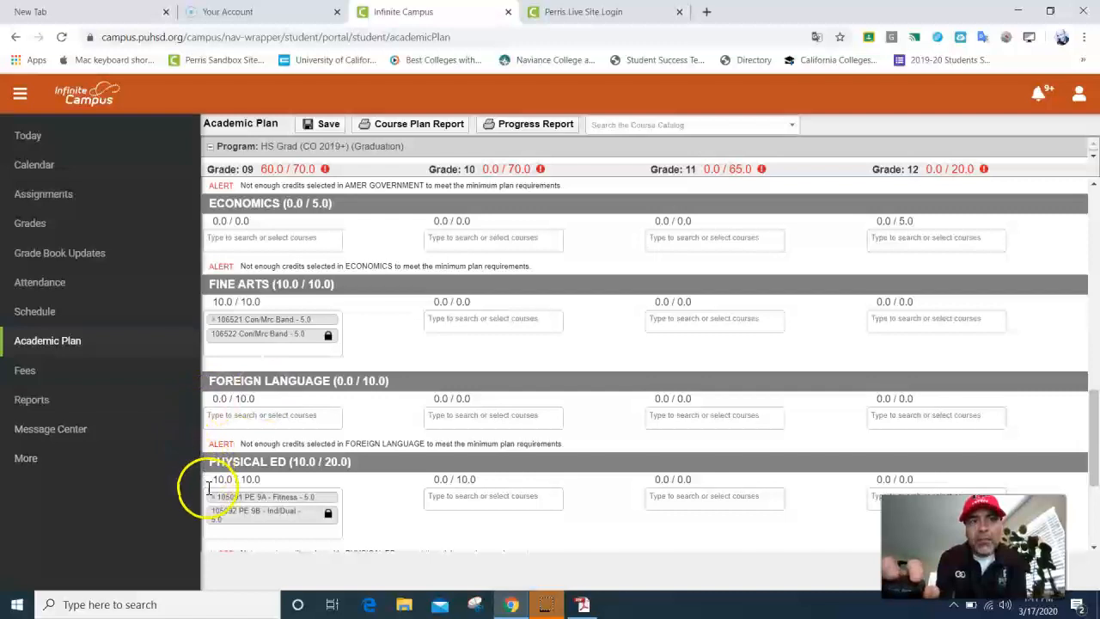
drag(210, 497, 213, 499)
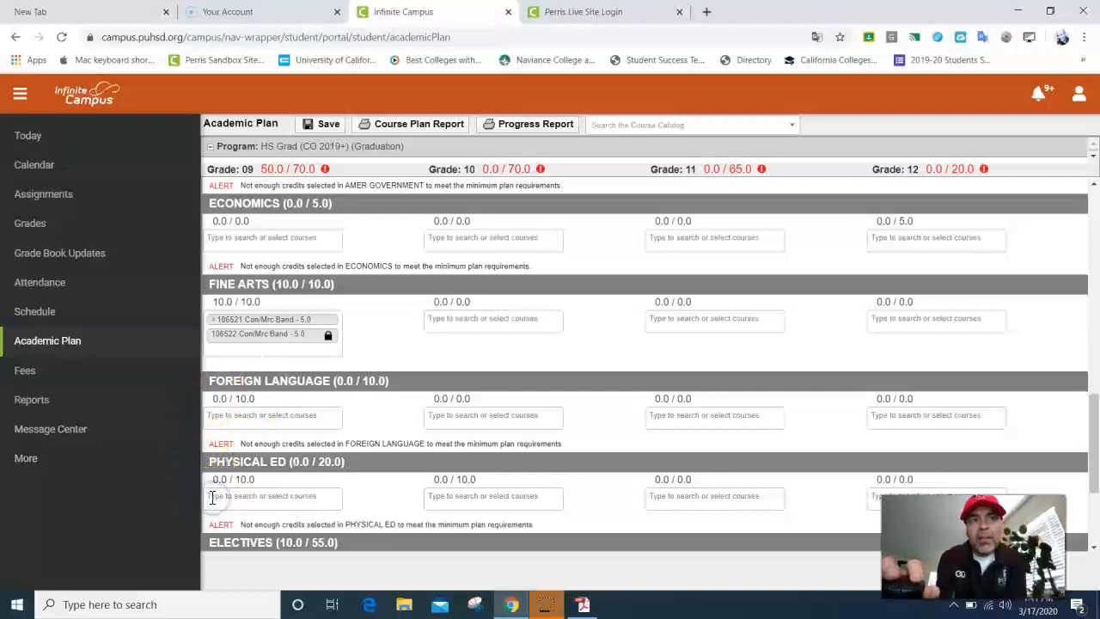
Step: Add and remove Intermediate Band, then add Percussion Ensem to grade 9 Fine Arts
click(258, 354)
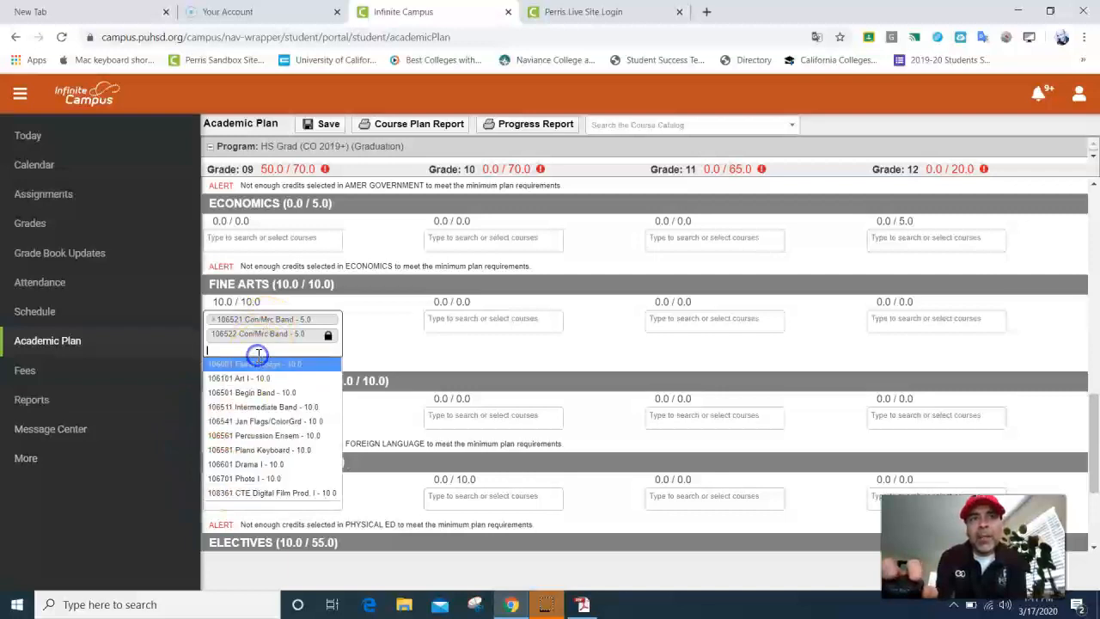
click(275, 407)
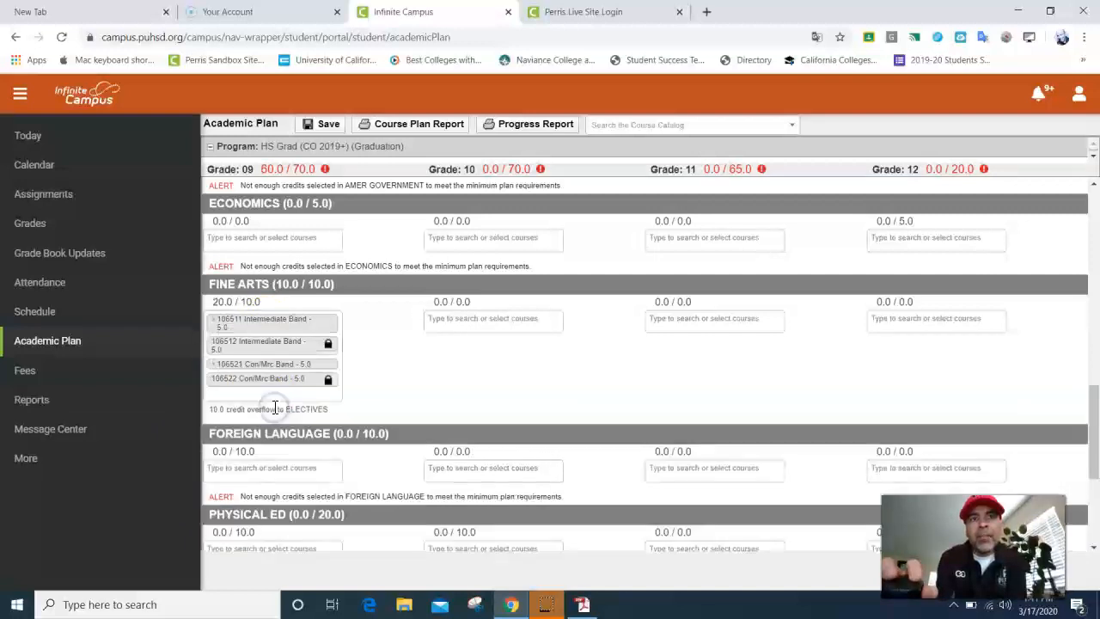
click(214, 323)
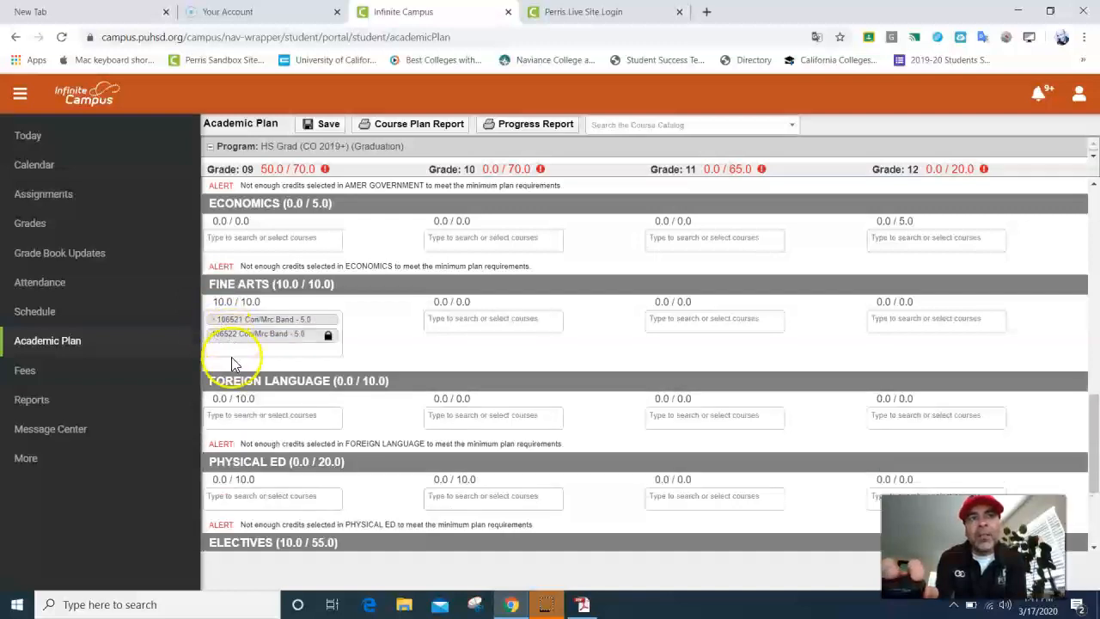
click(232, 350)
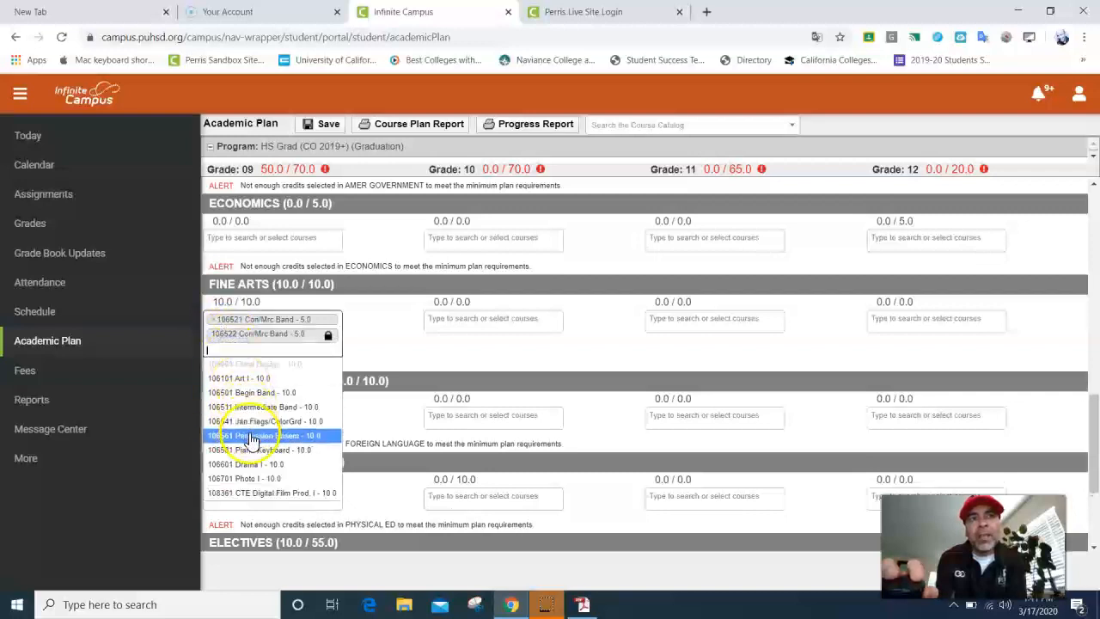
click(250, 435)
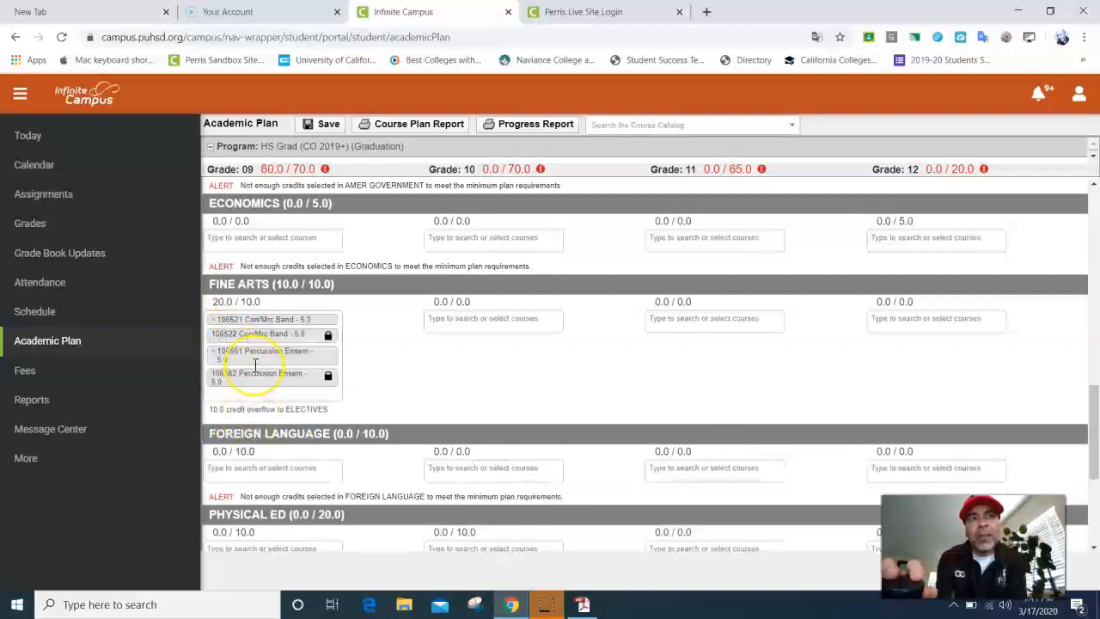
Step: Remove Con/Mrc Band and Percussion Ensem, leaving grade 9 Fine Arts empty
scroll(263, 494, down, 1)
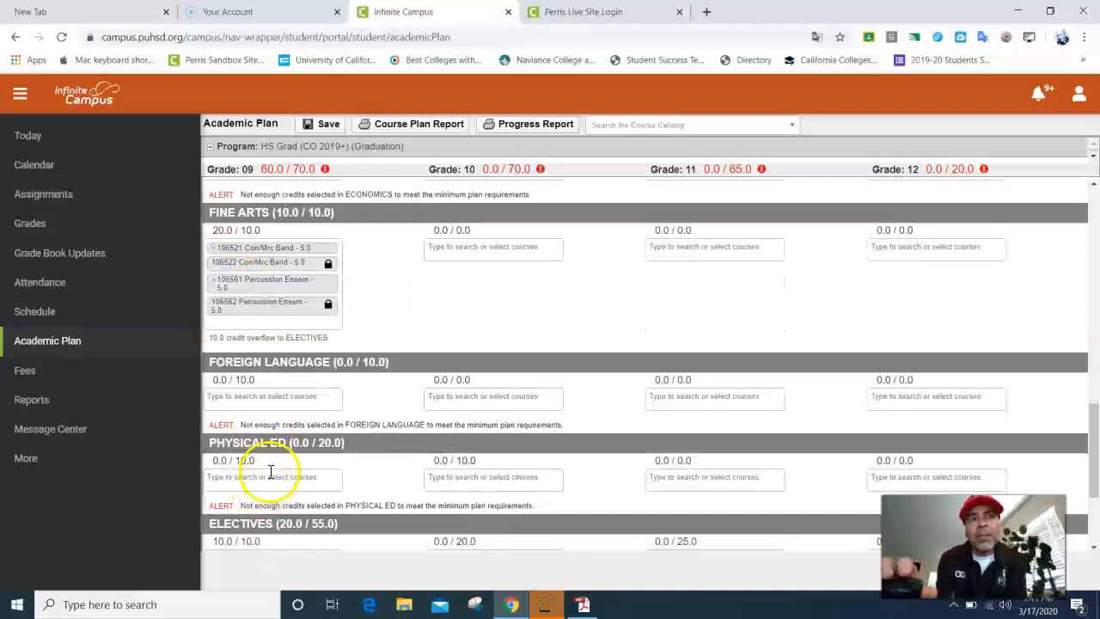
scroll(263, 479, up, 1)
click(215, 320)
click(214, 319)
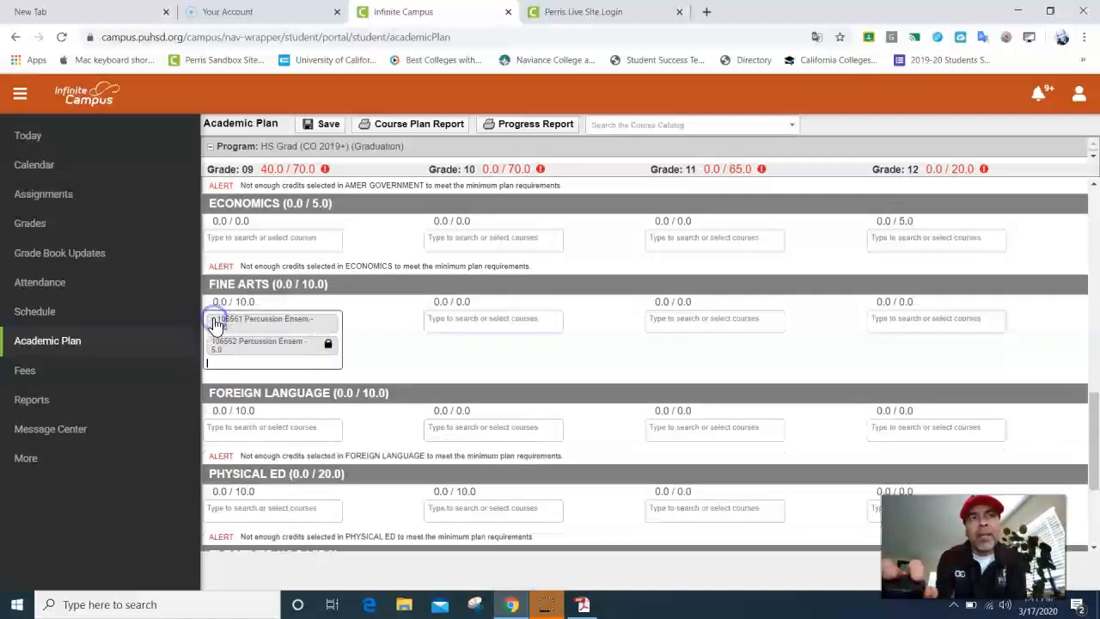
Step: Fill grade 9 Fine Arts with Art I and Physical Ed with PE 9A and PE 9B
click(240, 324)
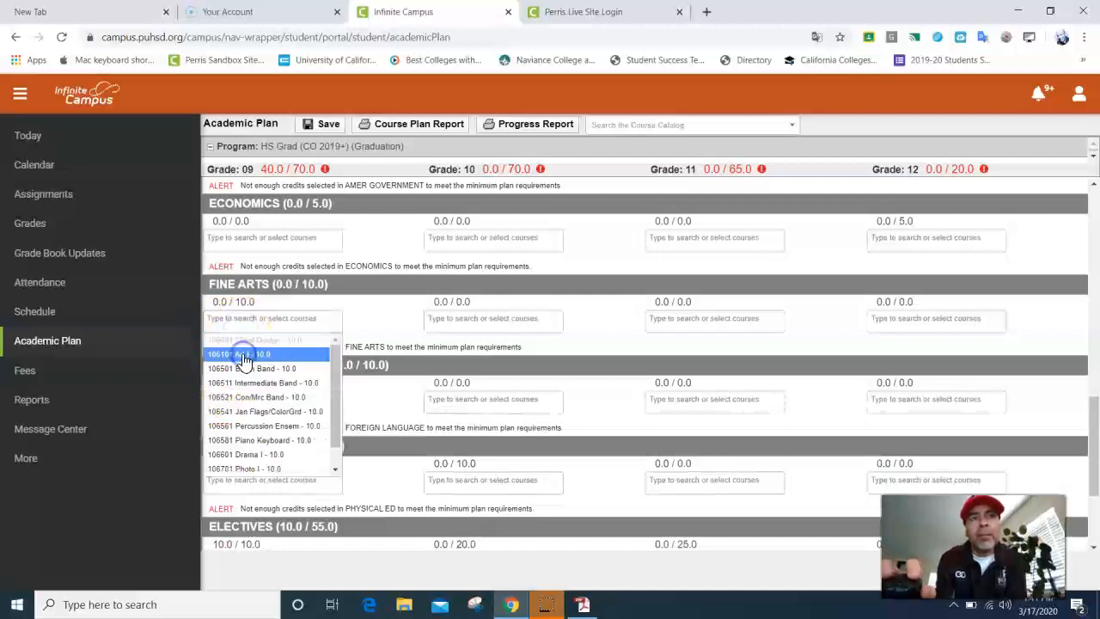
click(241, 353)
click(246, 498)
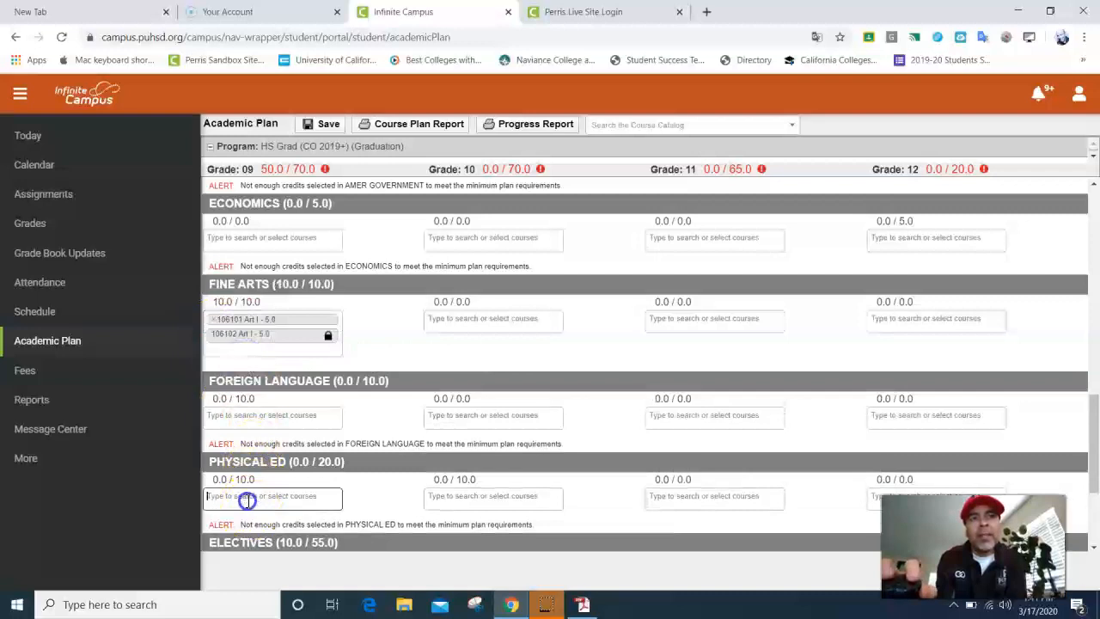
click(261, 404)
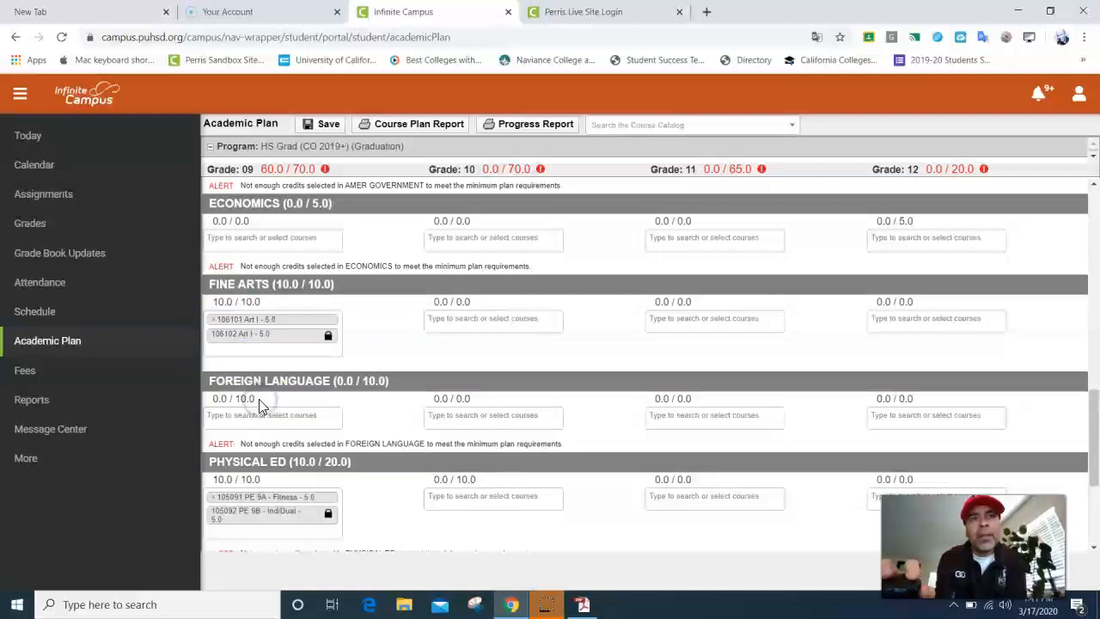
click(249, 525)
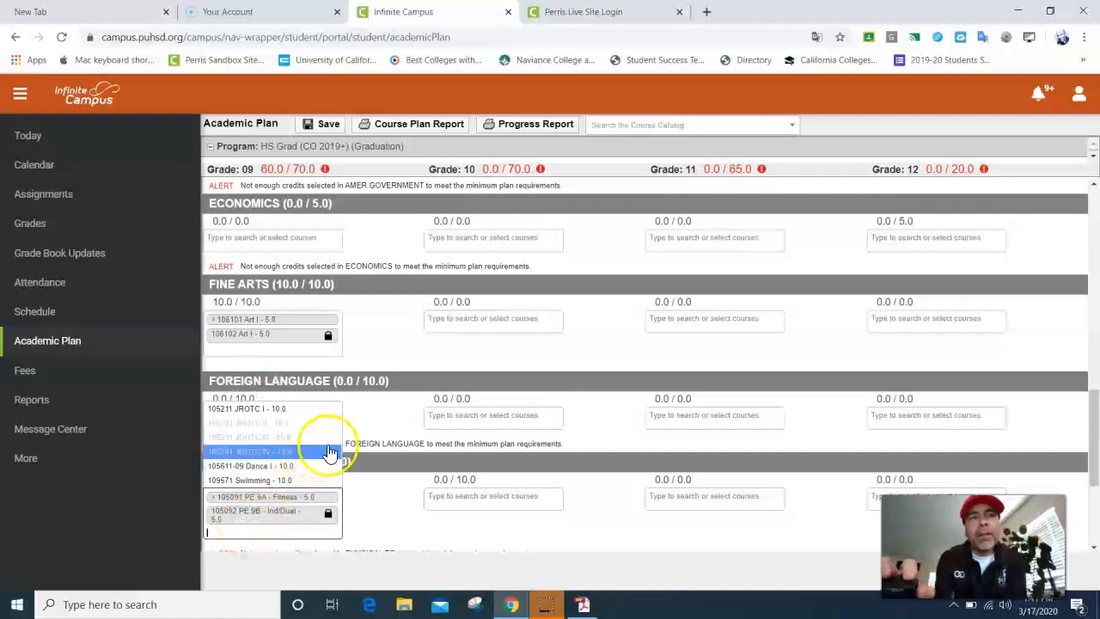
click(381, 418)
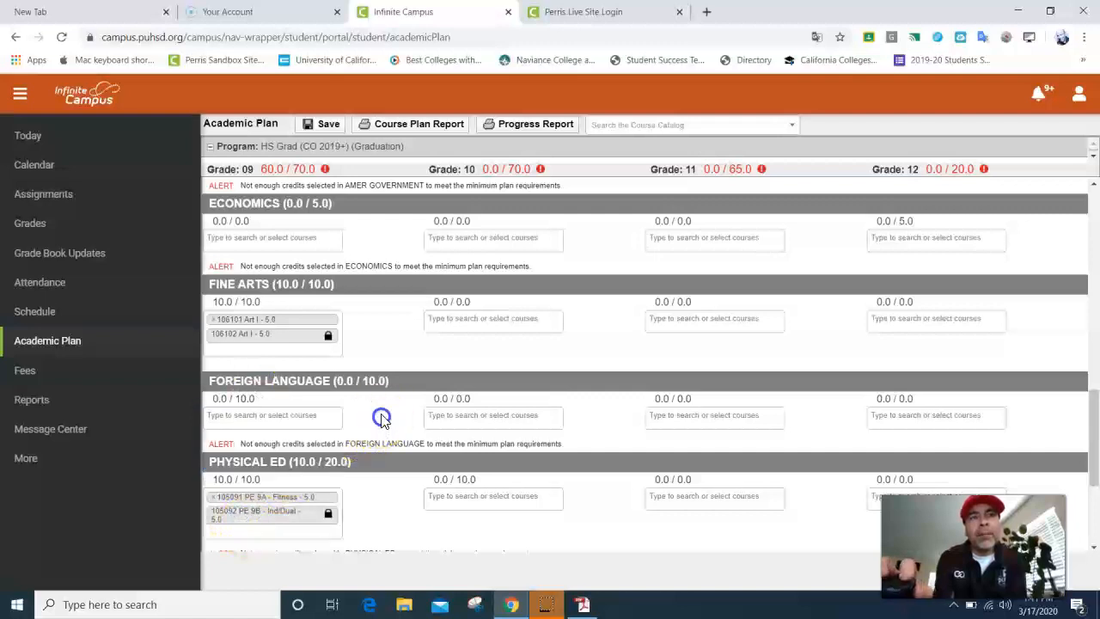
click(274, 417)
click(270, 440)
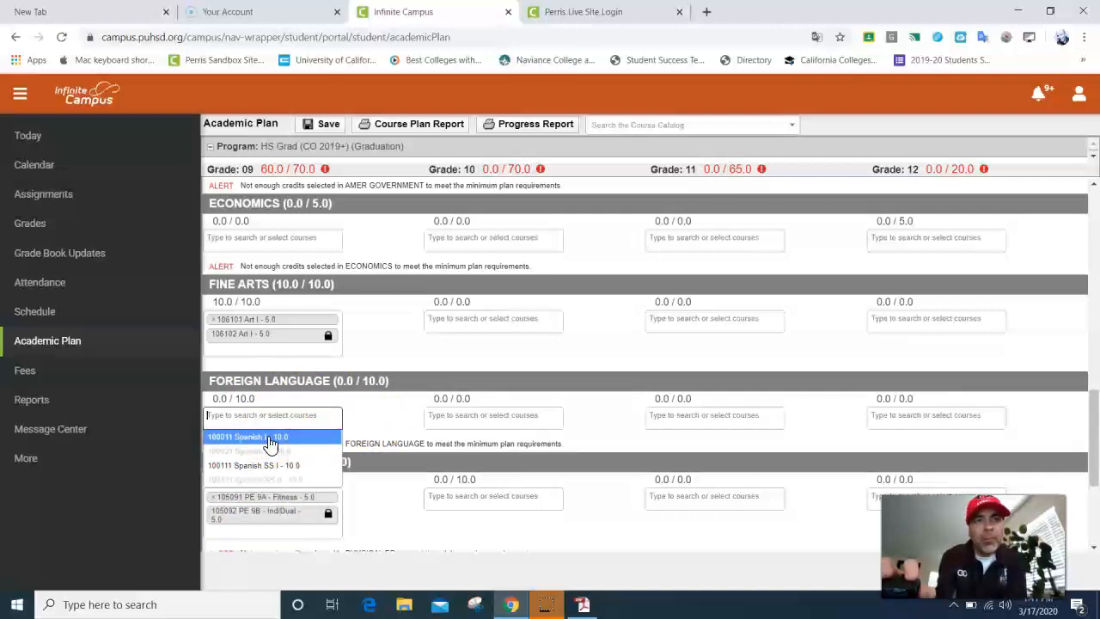
Step: Add Spanish SS I (100111, 100112) to grade 9 Foreign Language and save the plan
click(270, 465)
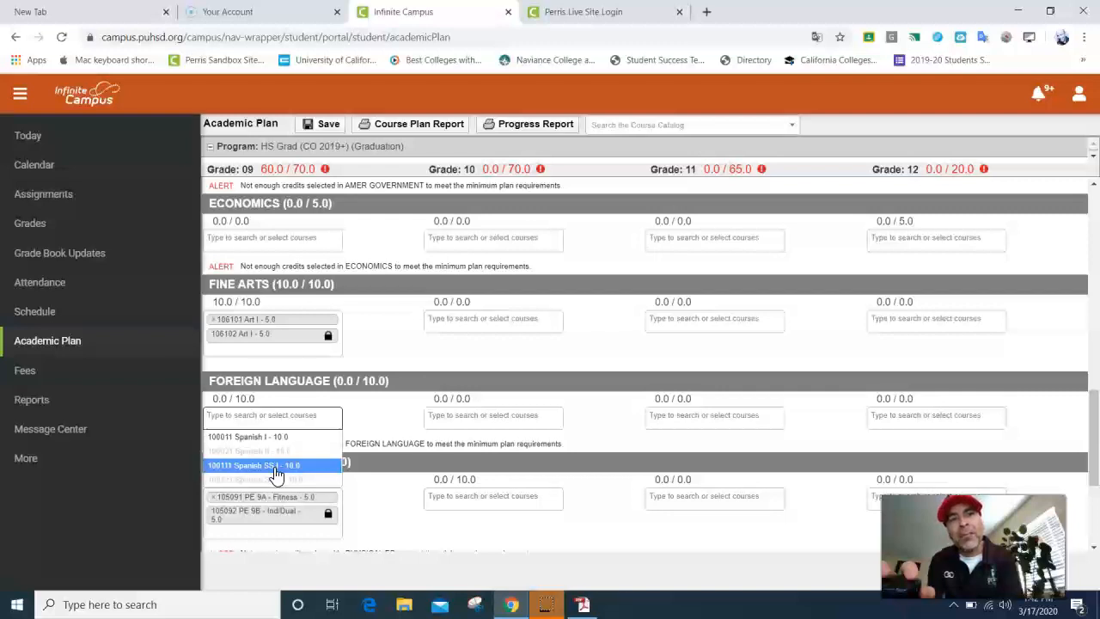
click(275, 471)
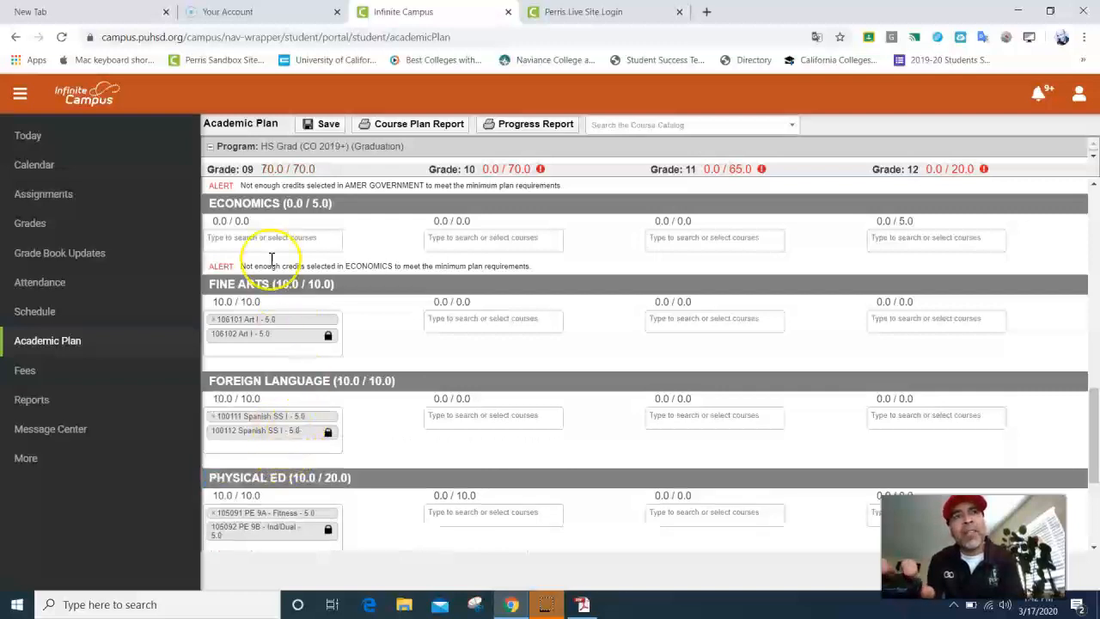
click(329, 126)
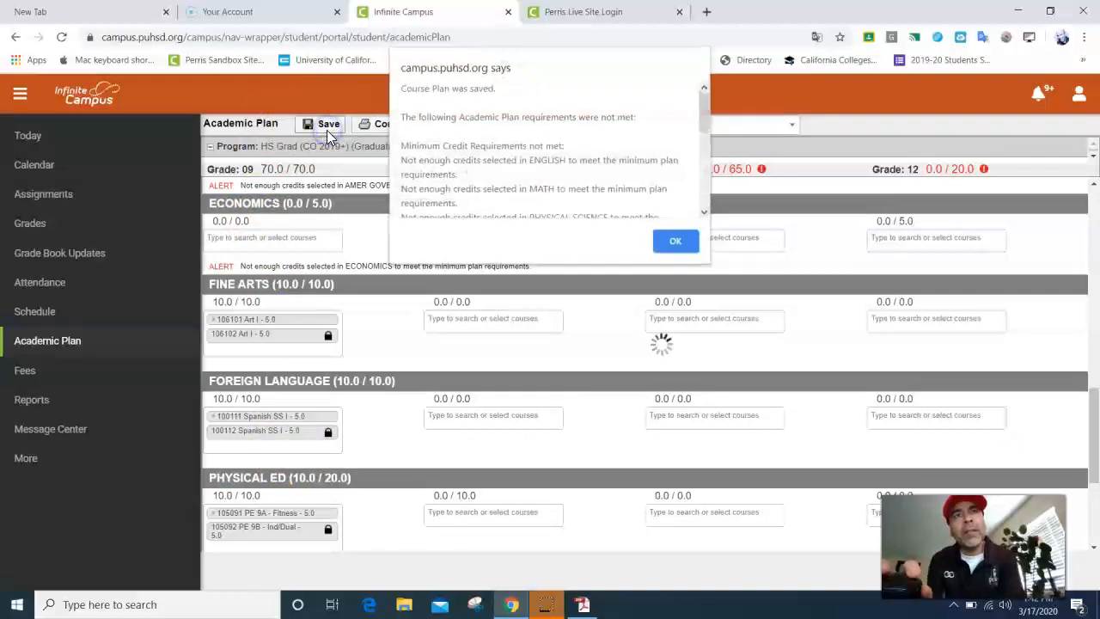
Step: Dismiss the 'Course Plan was saved' alert and bring up the grade 9 Fine Arts course list
click(675, 242)
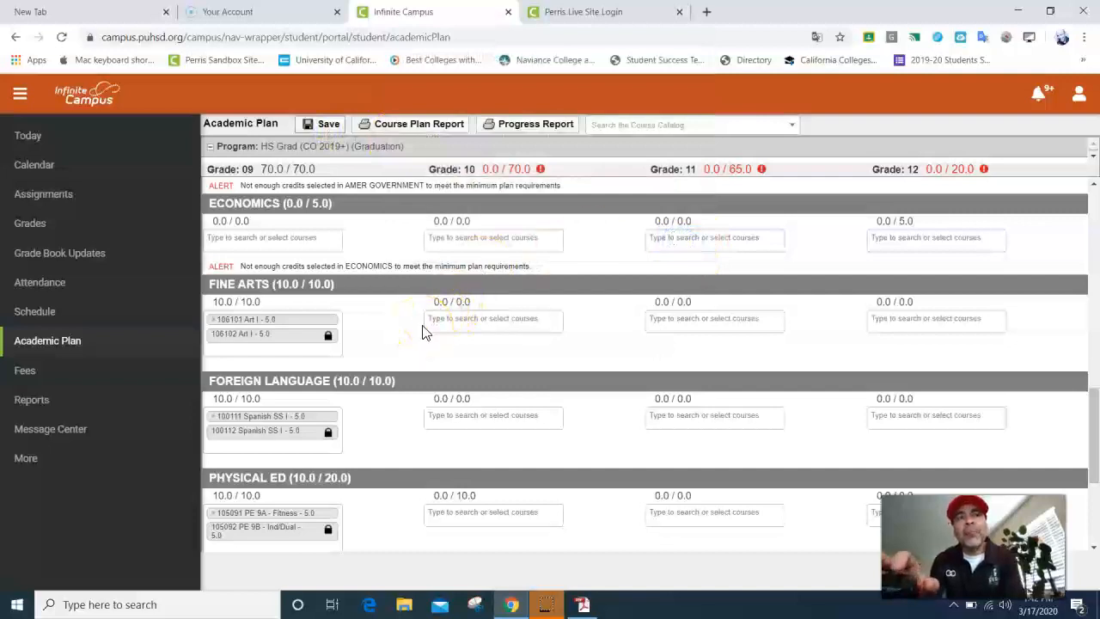
click(262, 341)
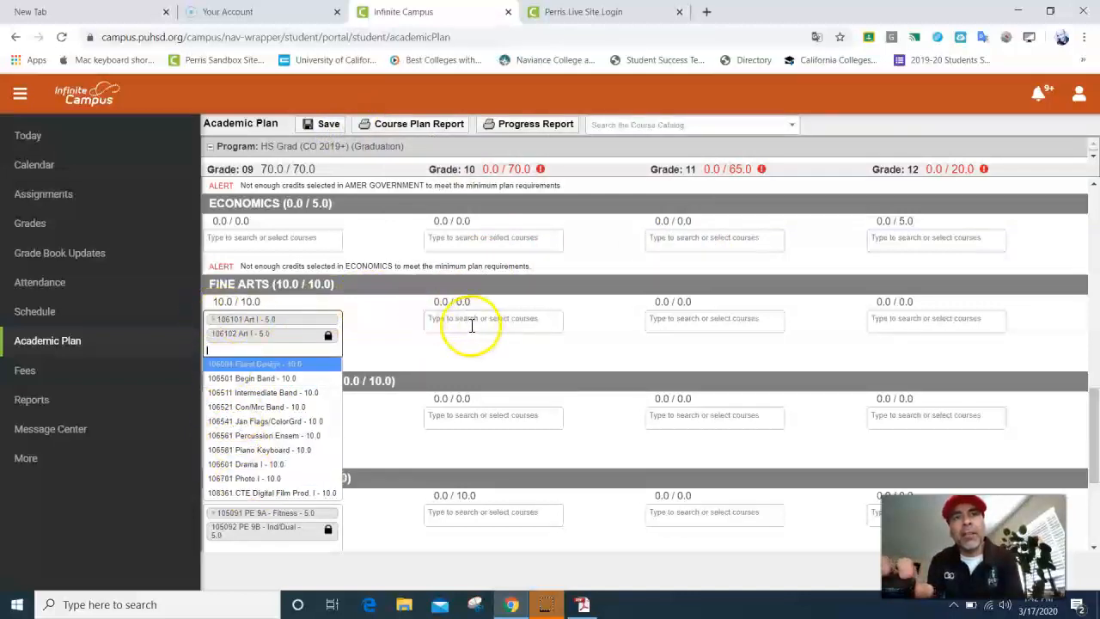
Step: Remove Art I from grade 9 Fine Arts, dropping grade 9 to 60.0/70.0 credits
click(215, 320)
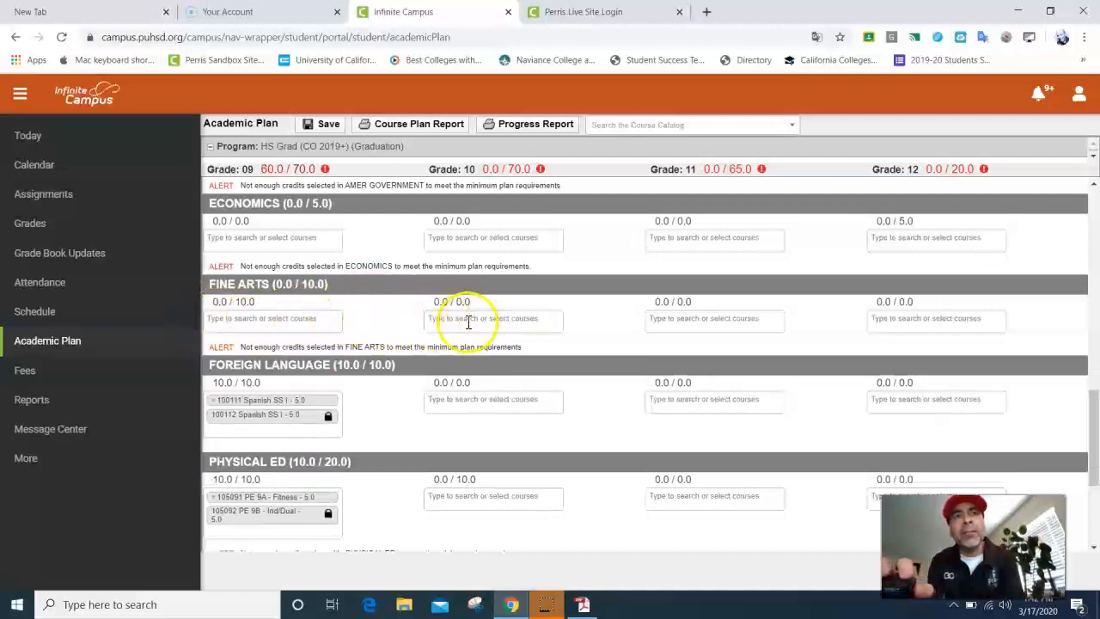
scroll(363, 345, down, 1)
scroll(362, 331, up, 1)
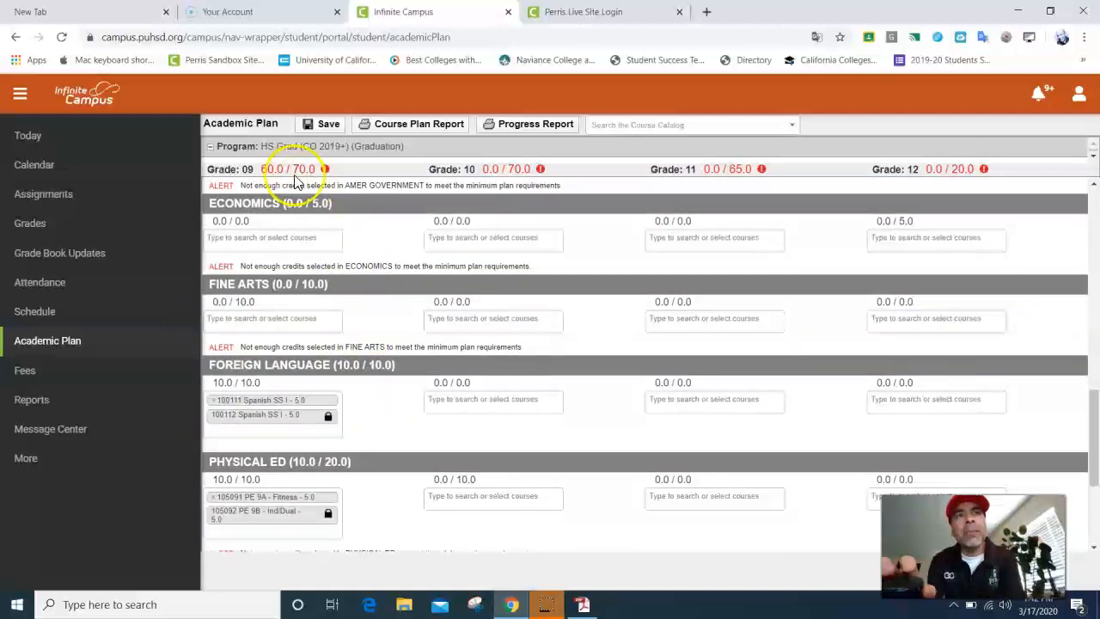
scroll(298, 348, down, 2)
scroll(298, 348, down, 1)
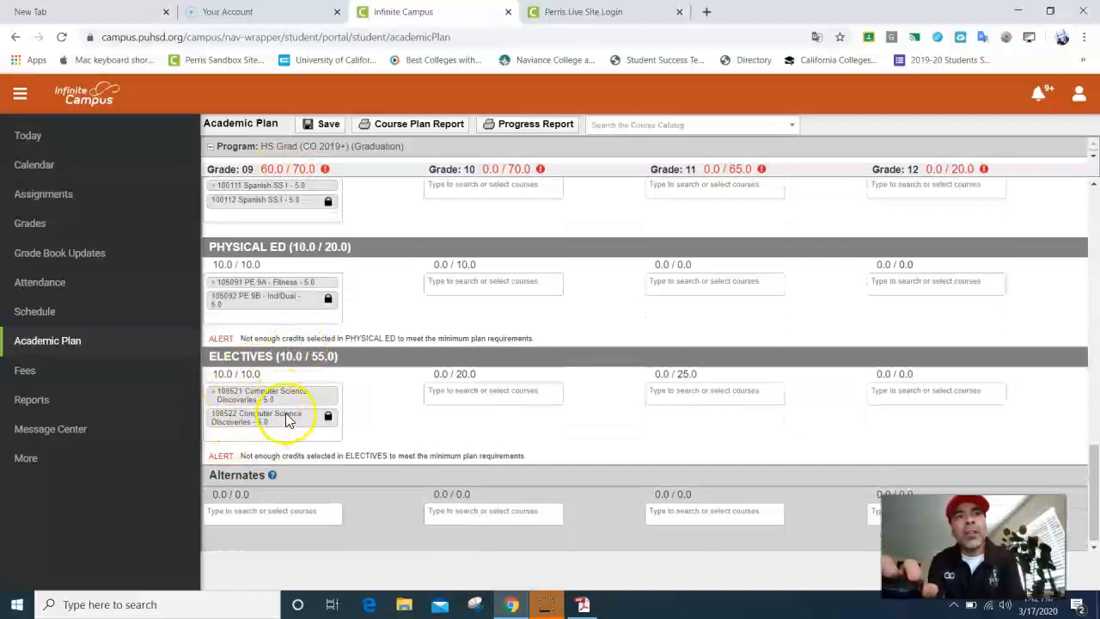
Step: Open the course dropdown below the grade 9 Electives chips
click(258, 436)
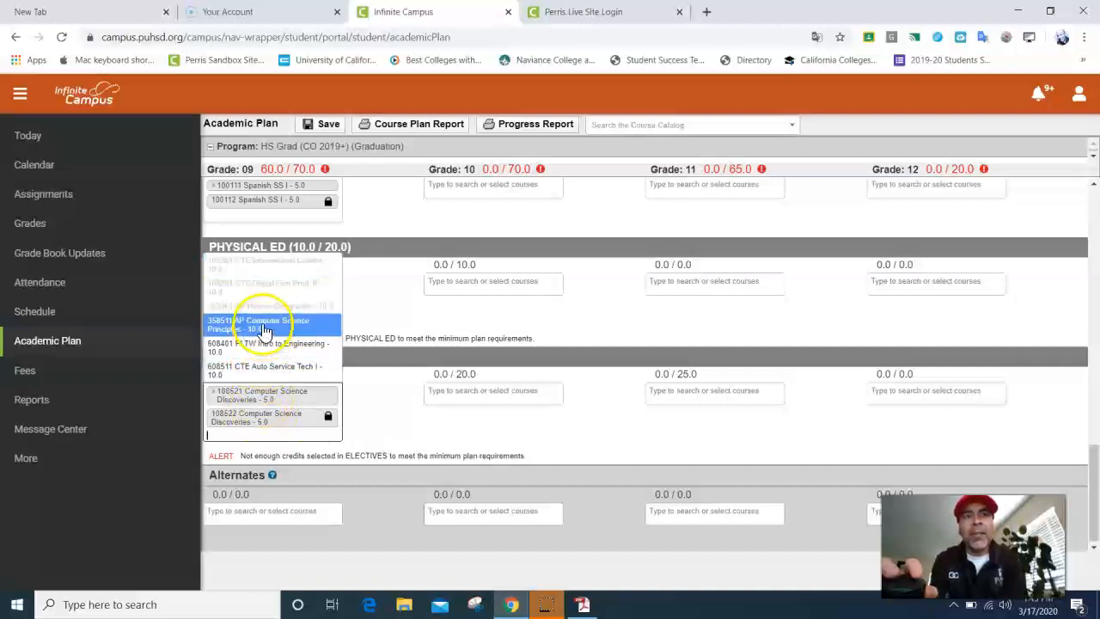
Step: Add CTE Auto Service Tech I (608511) to grade 9 Electives, reaching 70.0/70.0 credits
click(277, 371)
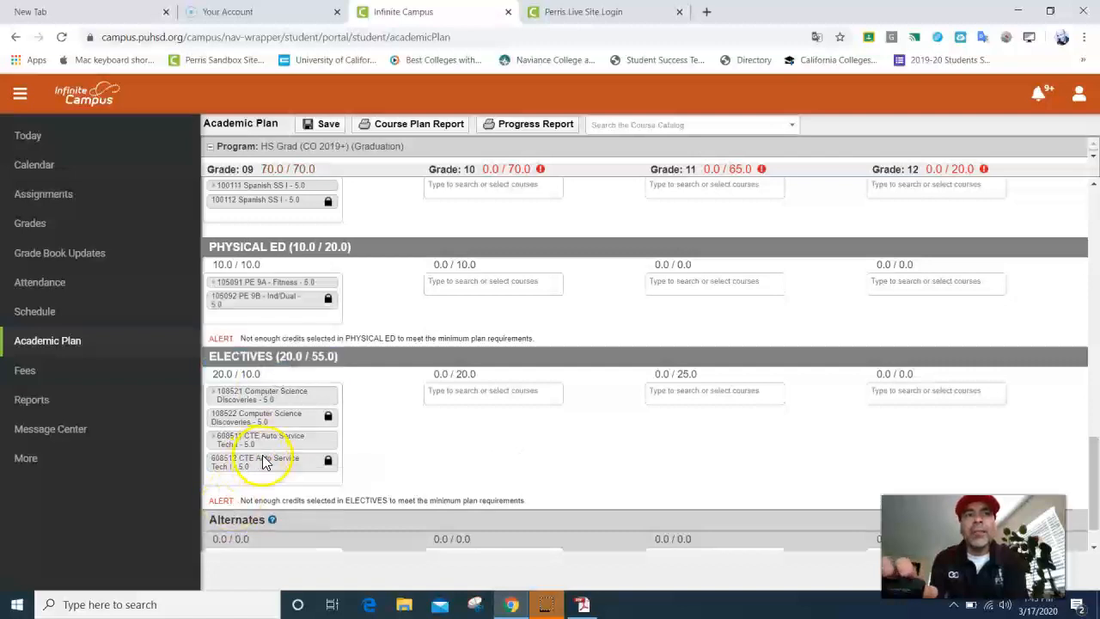
scroll(262, 457, up, 2)
scroll(263, 456, up, 1)
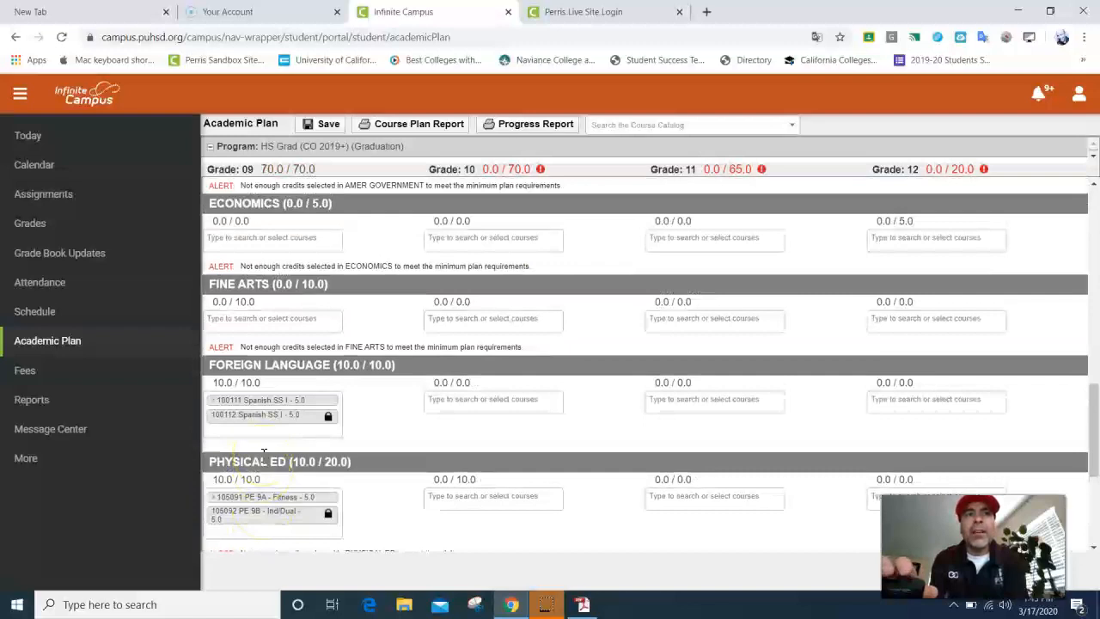
scroll(258, 421, down, 2)
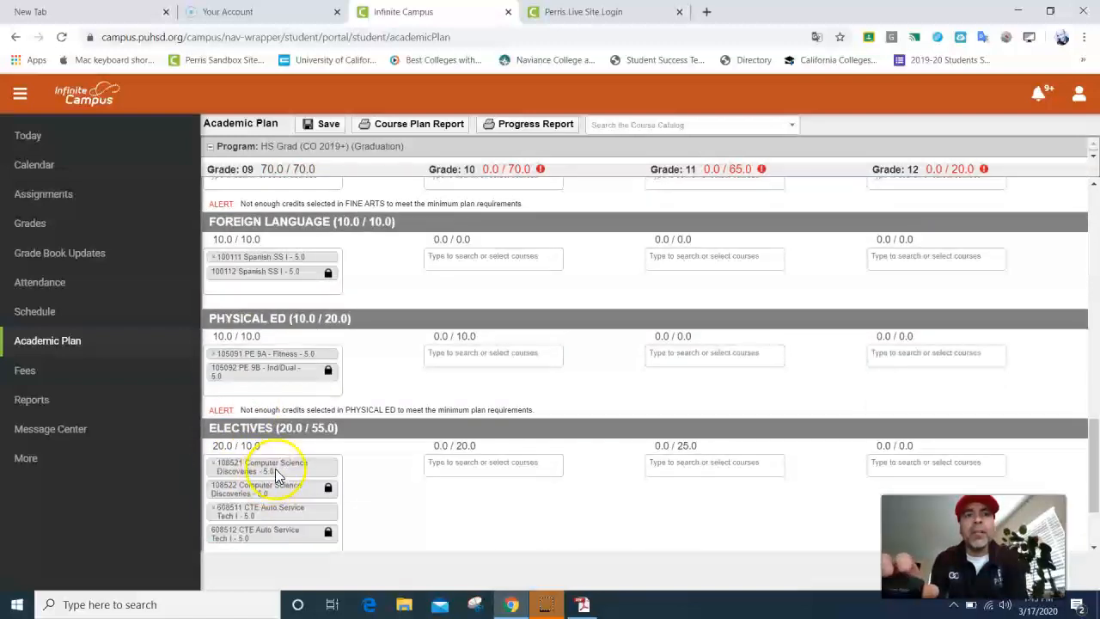
scroll(276, 476, up, 4)
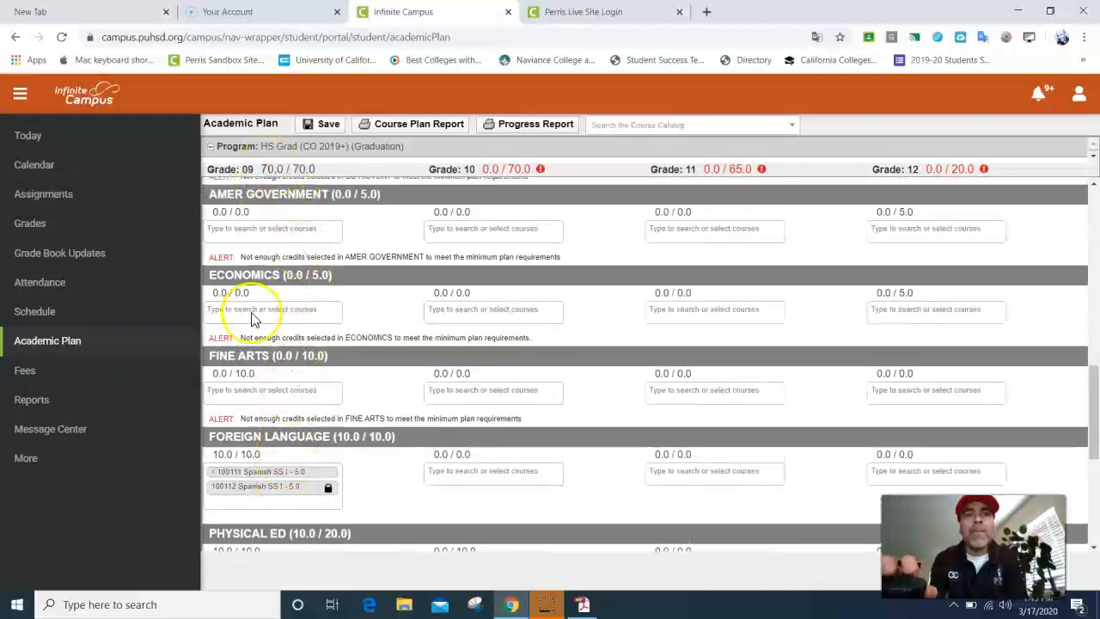
Step: Remove Spanish SS I from grade 9 Foreign Language and put Art I back in Fine Arts
click(214, 479)
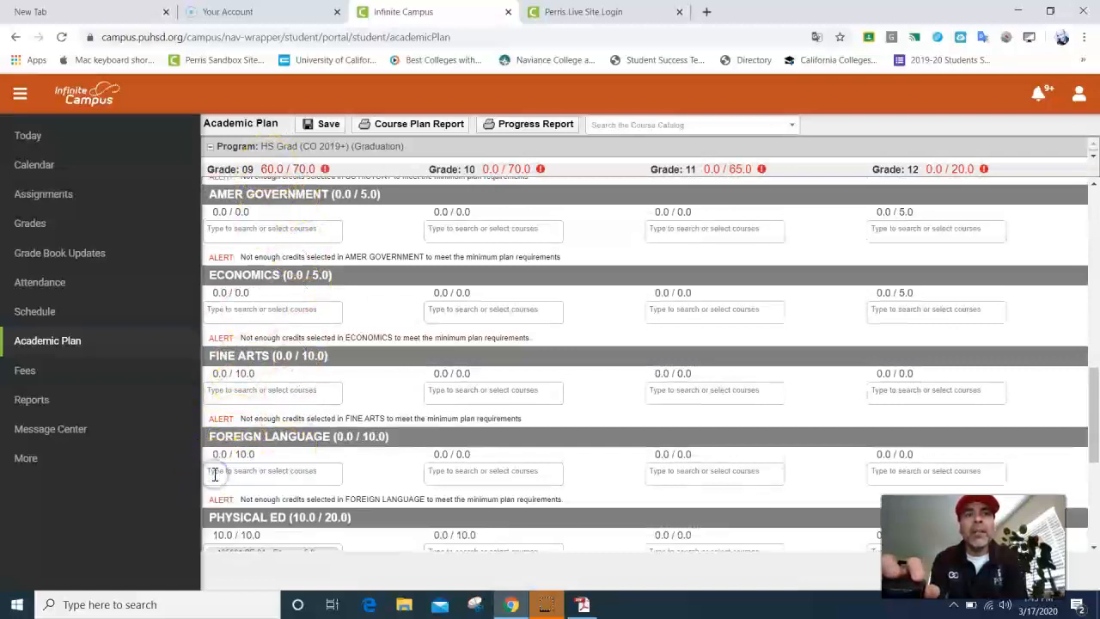
click(226, 390)
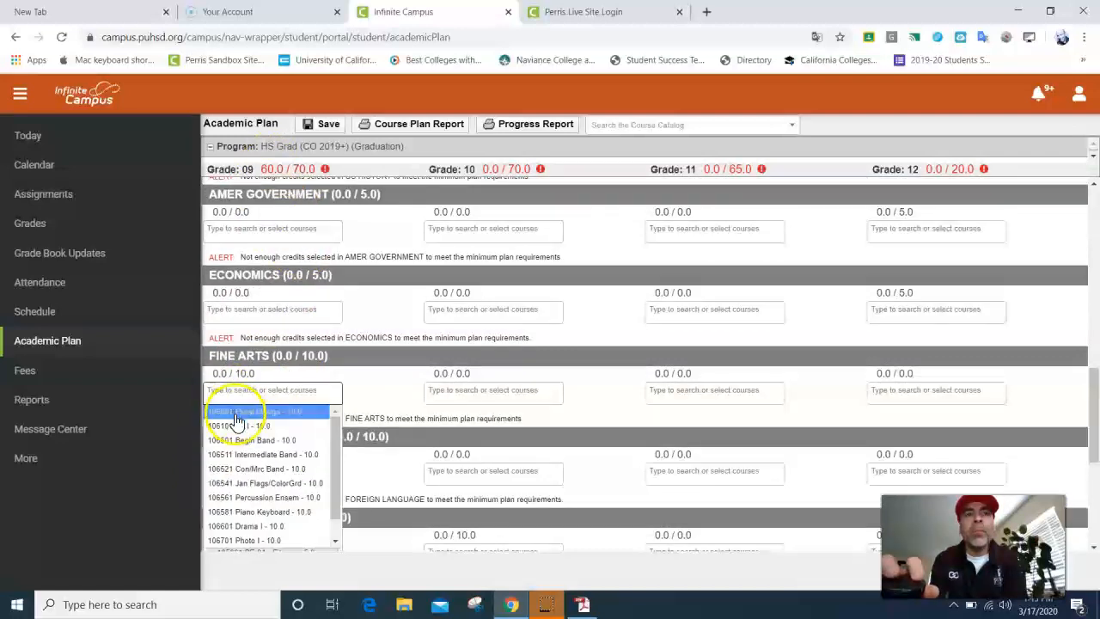
click(238, 426)
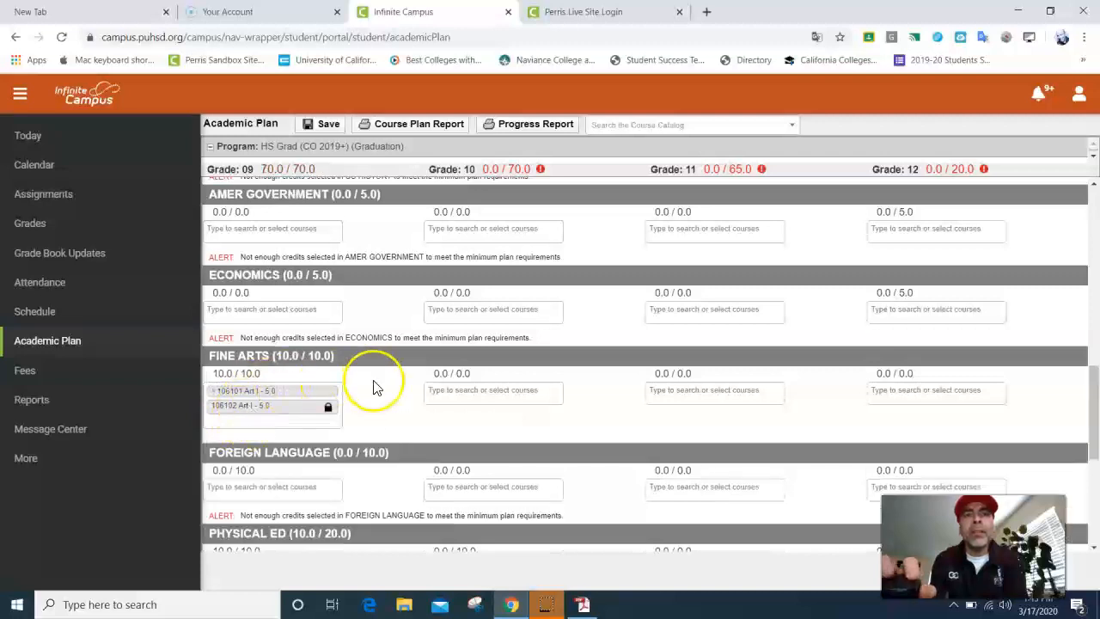
Step: Save the course plan and acknowledge the save confirmation
click(464, 487)
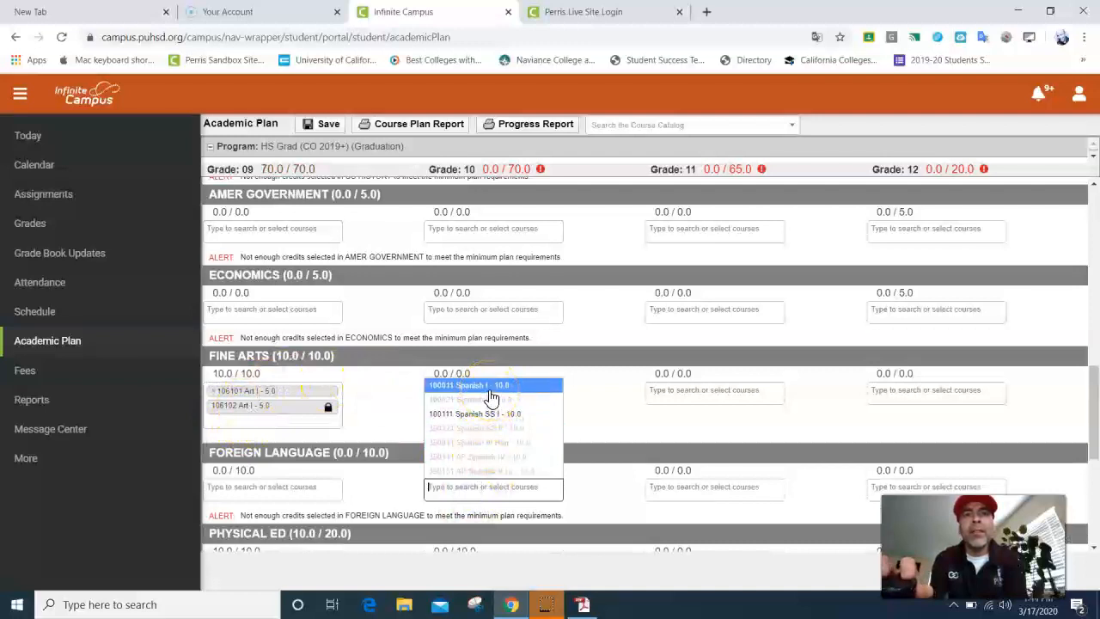
click(368, 498)
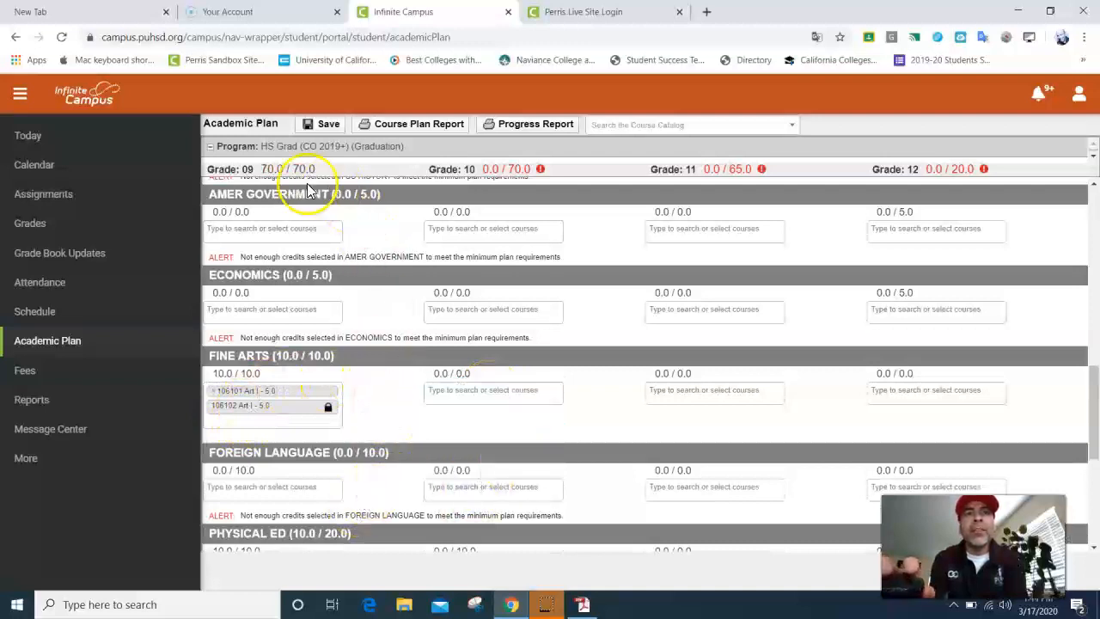
click(328, 125)
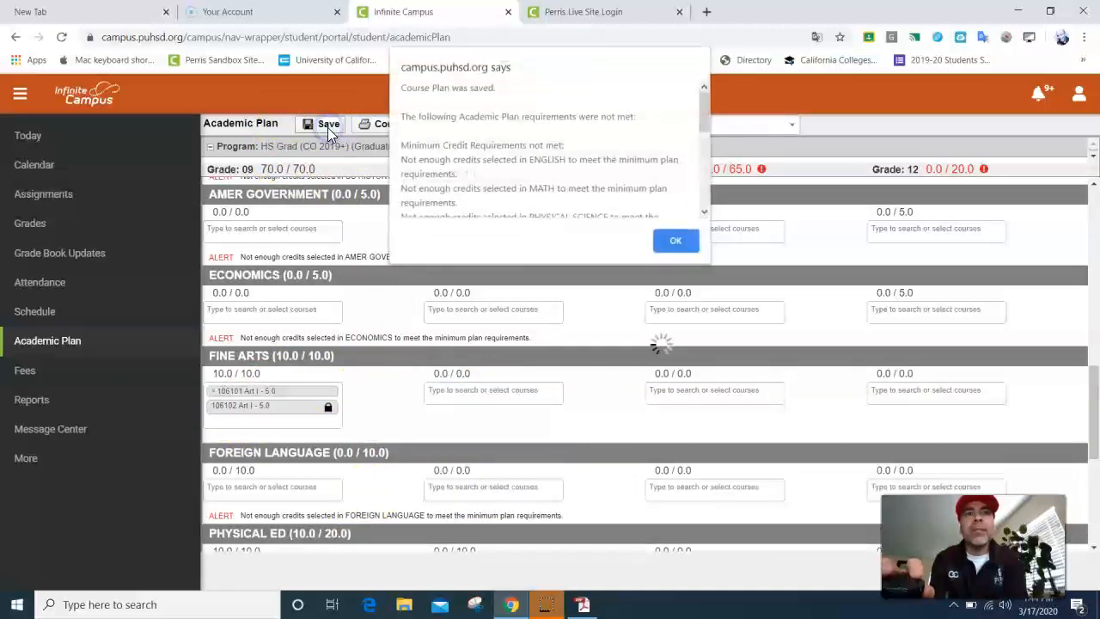
click(679, 240)
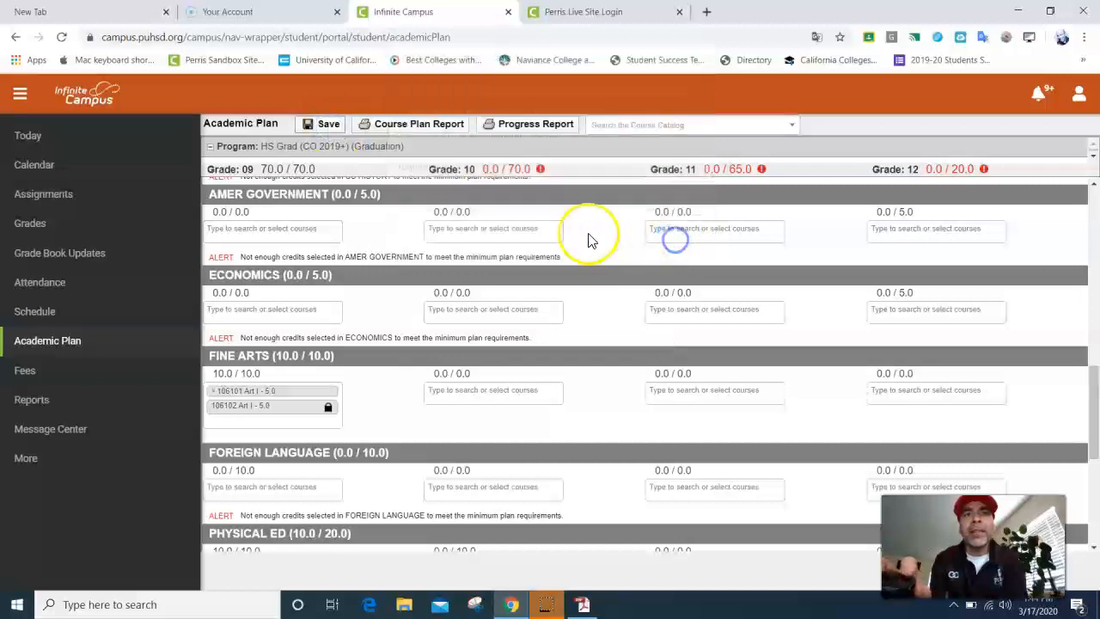
scroll(397, 319, down, 2)
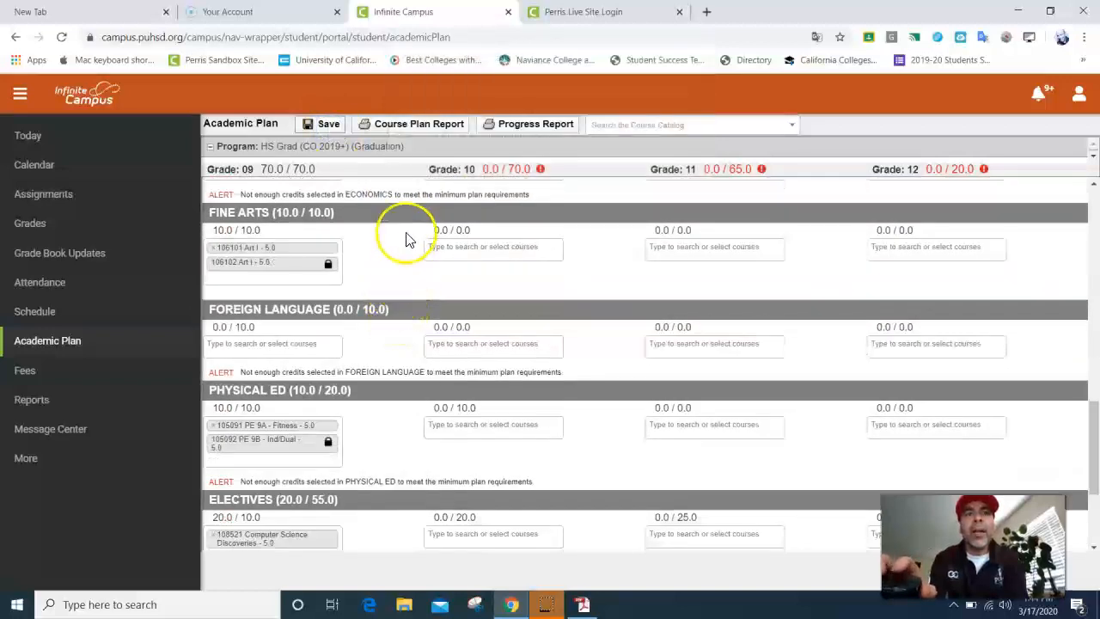
scroll(395, 275, up, 2)
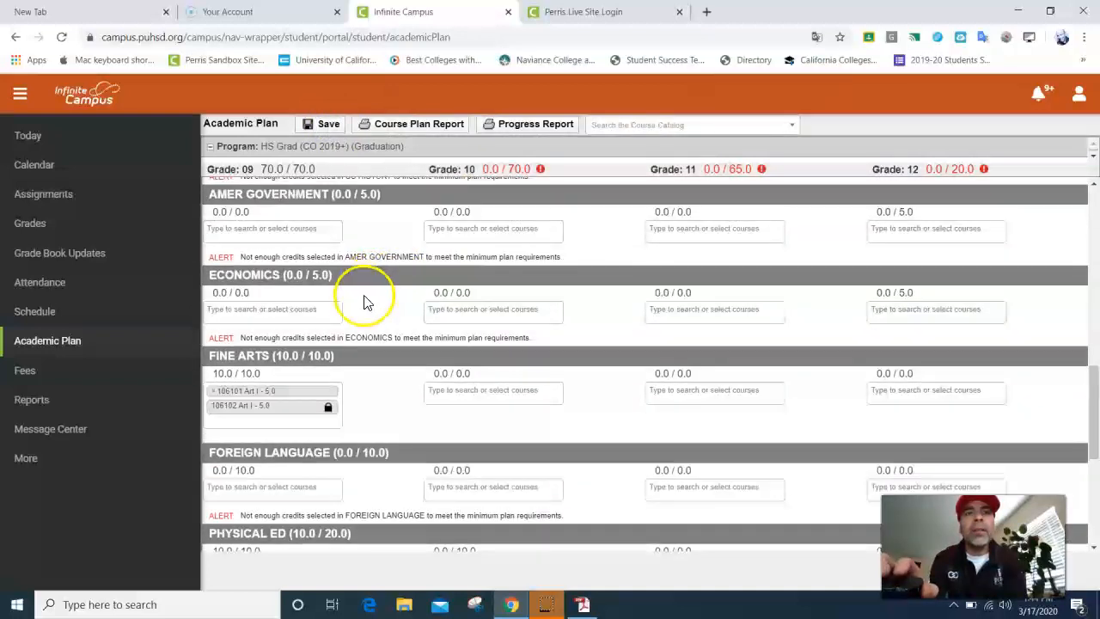
scroll(344, 327, down, 5)
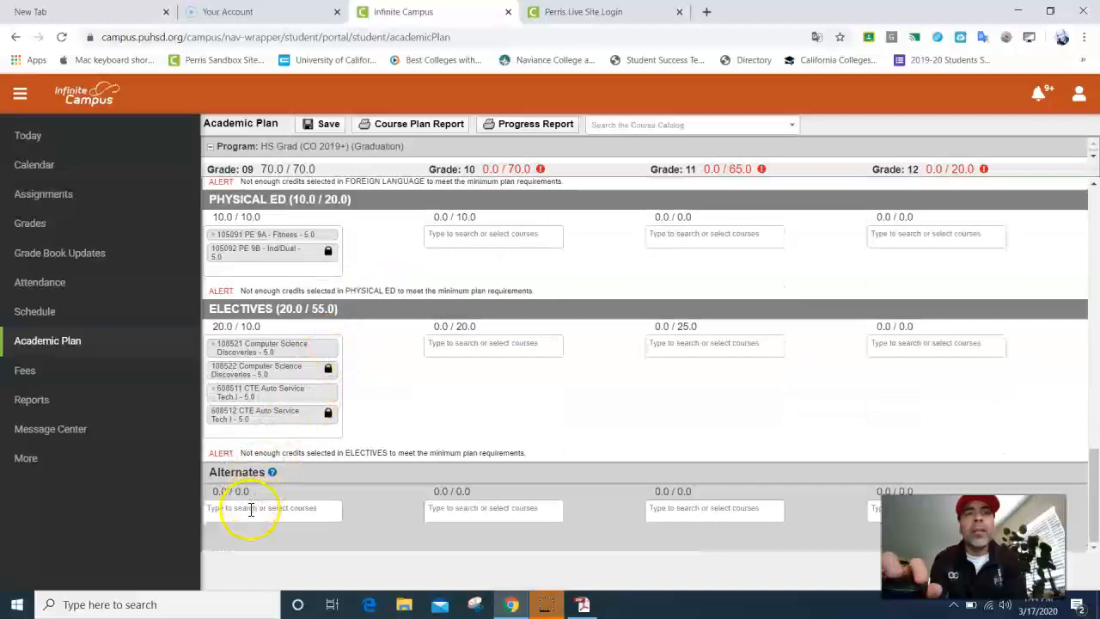
Step: Search 'sp' and add Spanish SS I as a grade 9 alternate
click(251, 507)
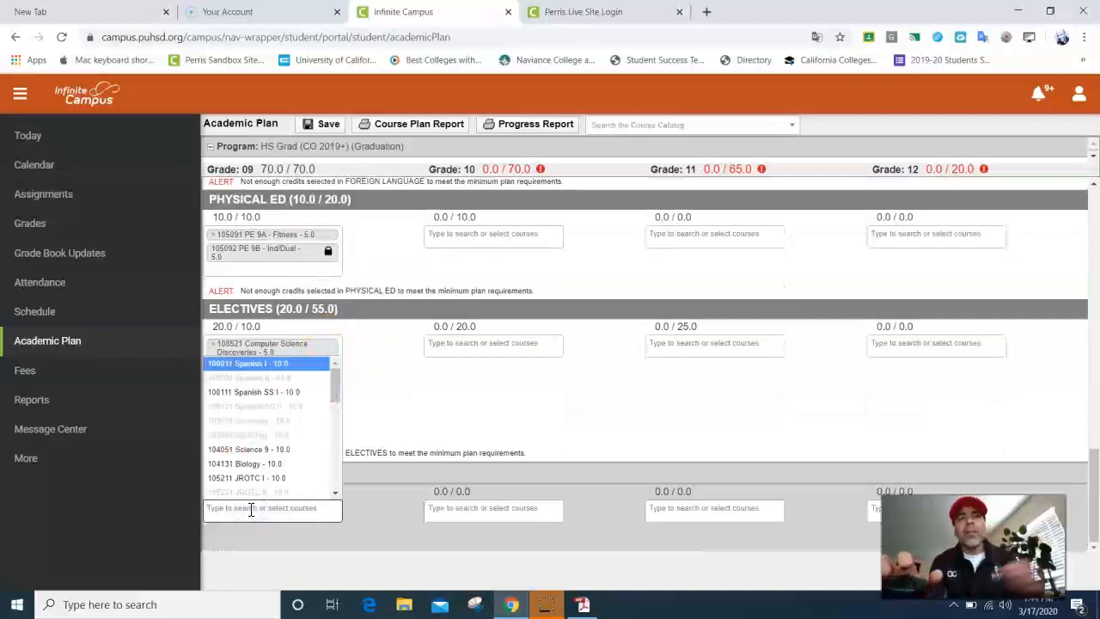
click(401, 345)
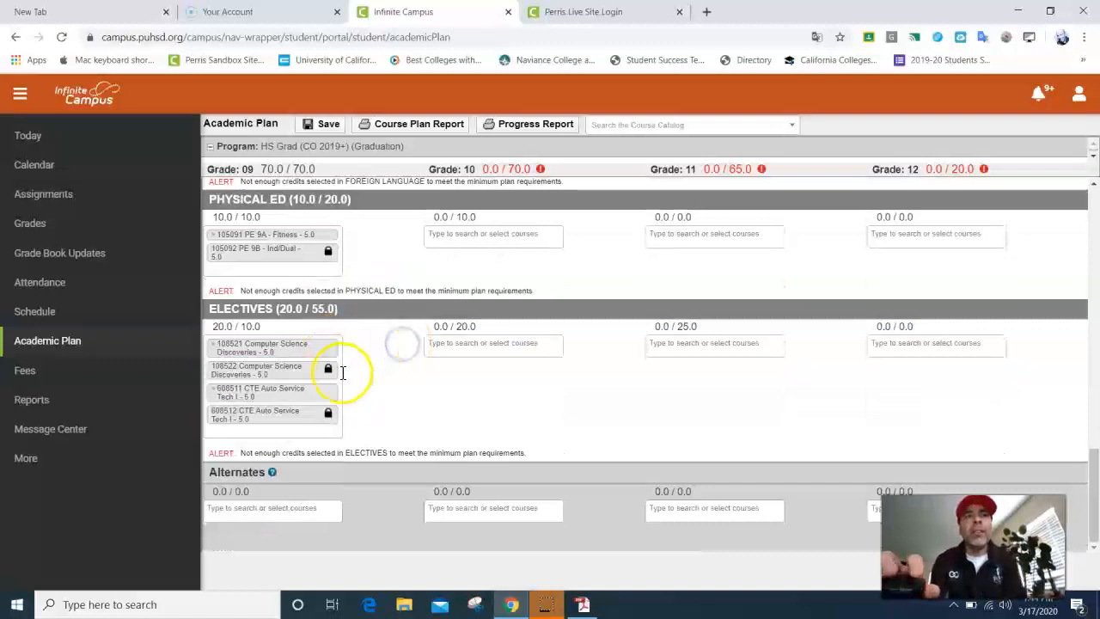
scroll(257, 387, up, 3)
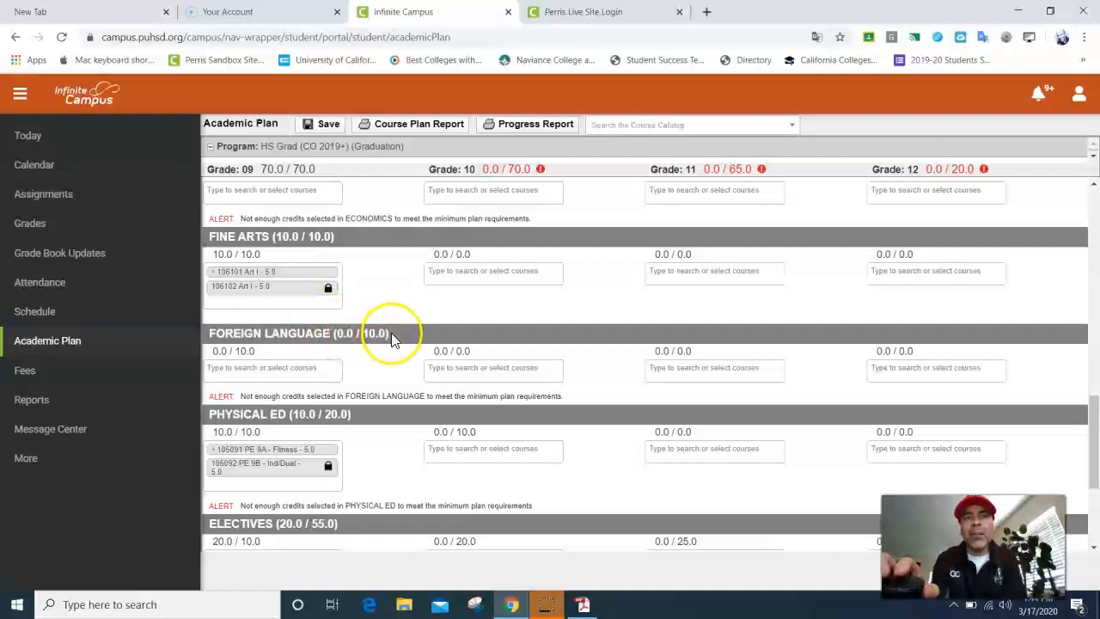
scroll(397, 331, down, 3)
click(267, 509)
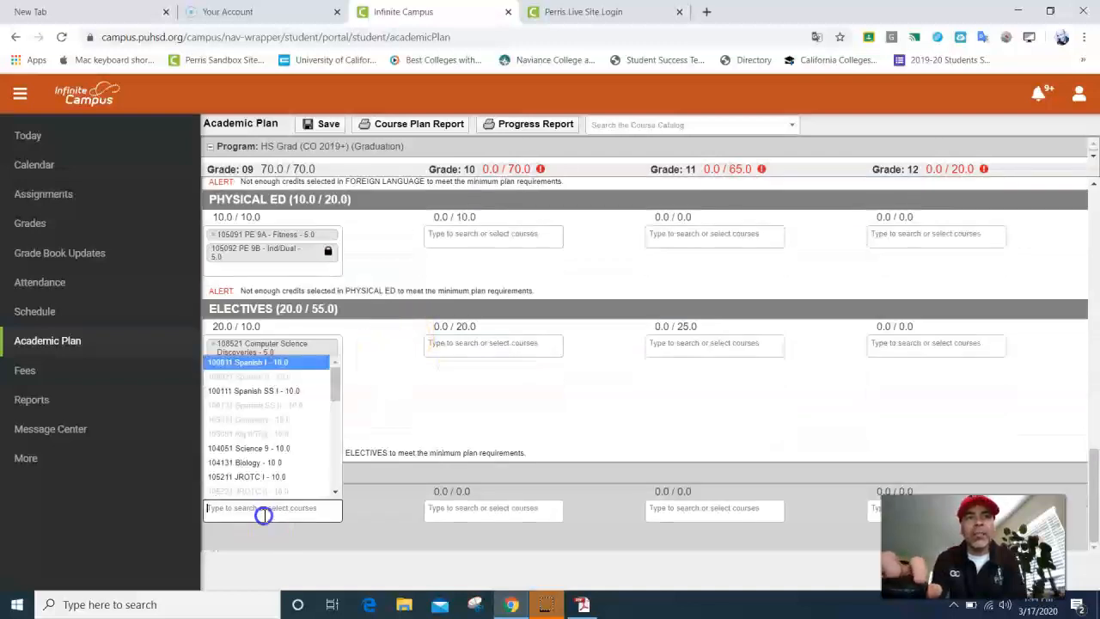
text(spani)
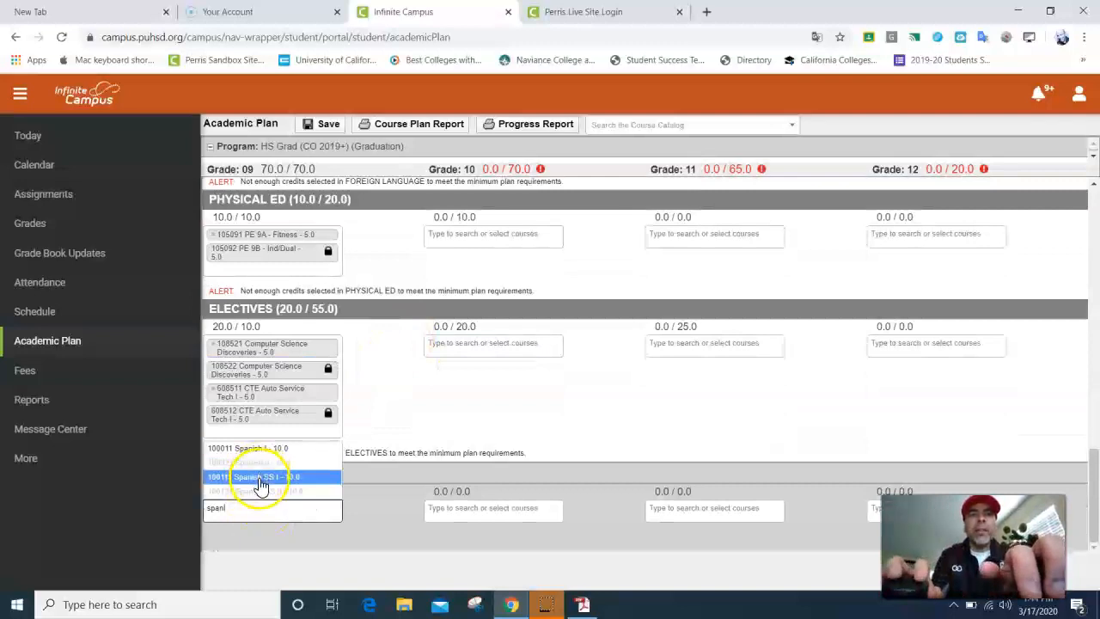
click(257, 477)
Step: Search 'plano' and add Piano Keyboard (106581) to the grade 9 alternates
click(243, 540)
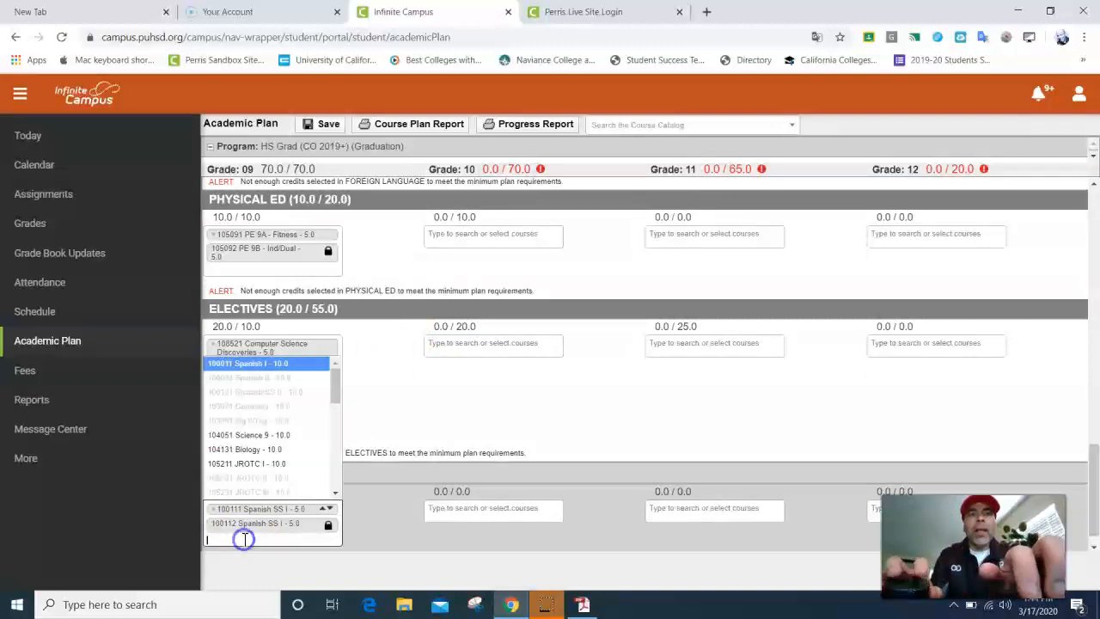
text(plano)
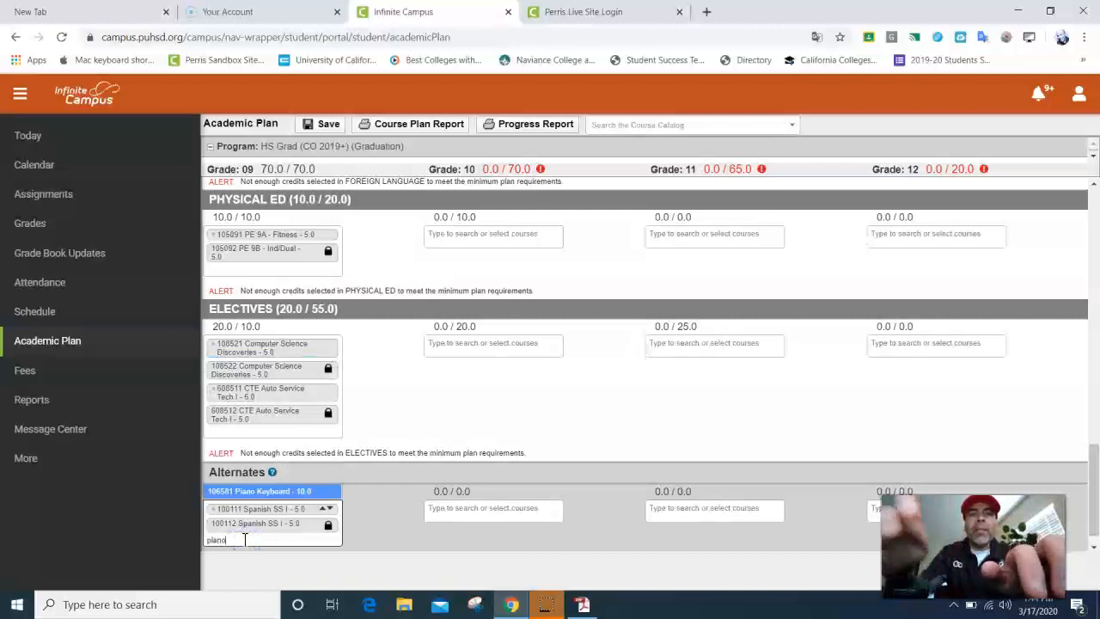
click(273, 491)
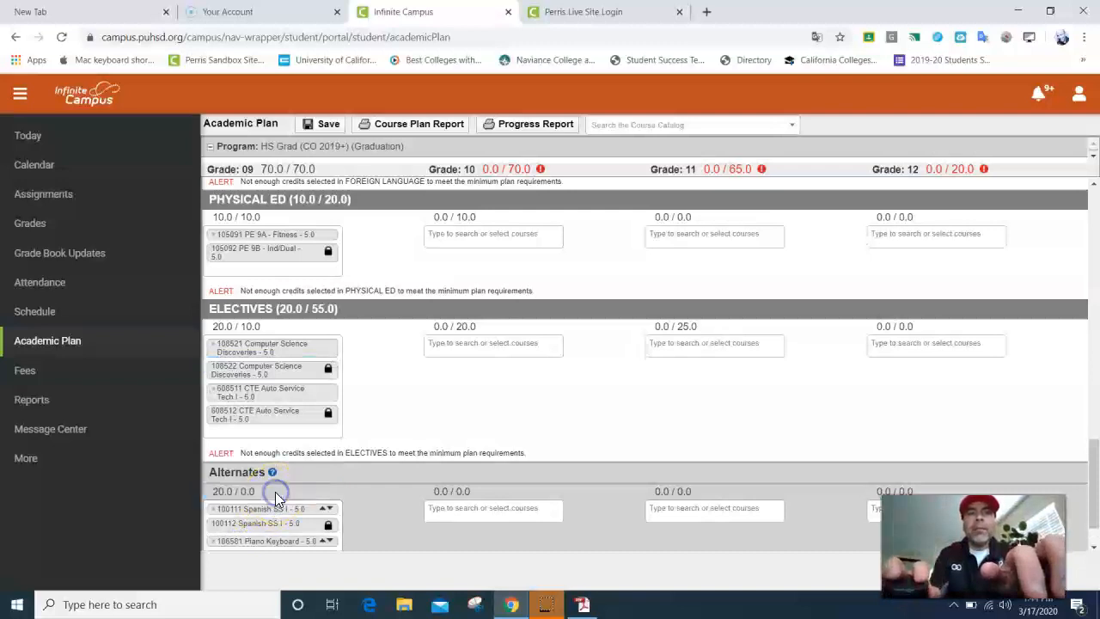
scroll(277, 518, down, 1)
Step: Search 'ap human' and add AP Human Geography (352061) to the alternates, then check its entry
click(274, 517)
text(ap human)
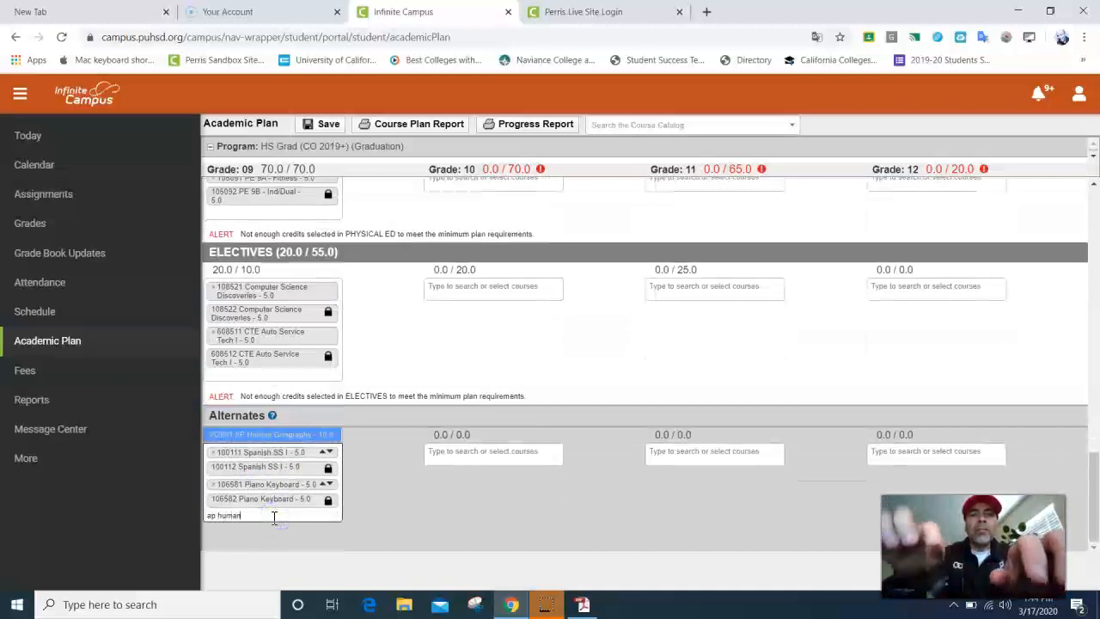
click(294, 435)
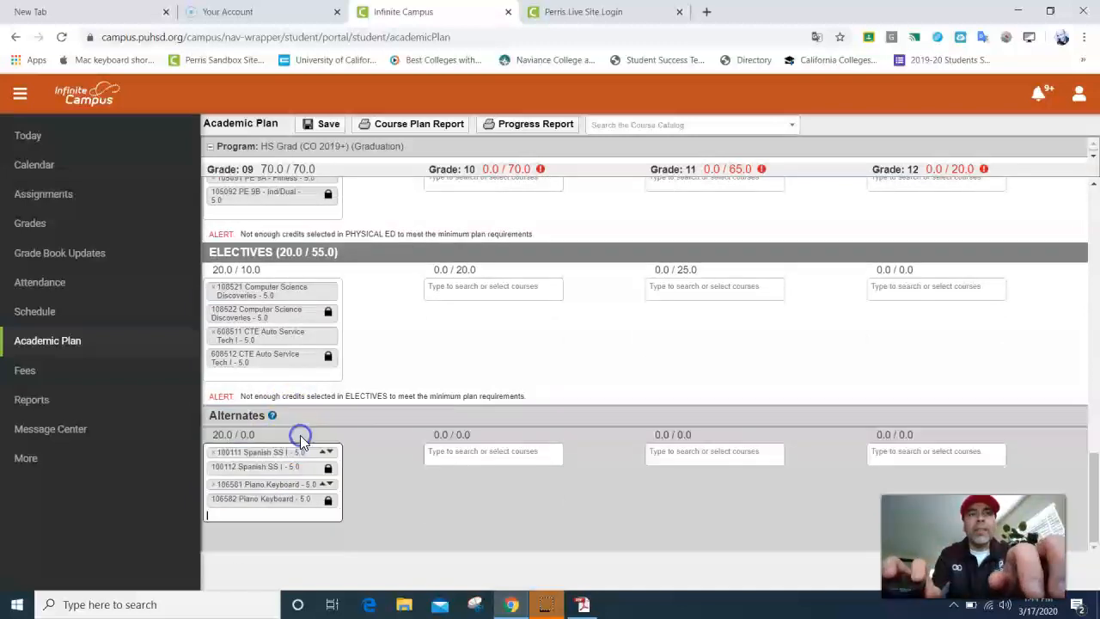
scroll(292, 460, down, 1)
scroll(292, 459, down, 1)
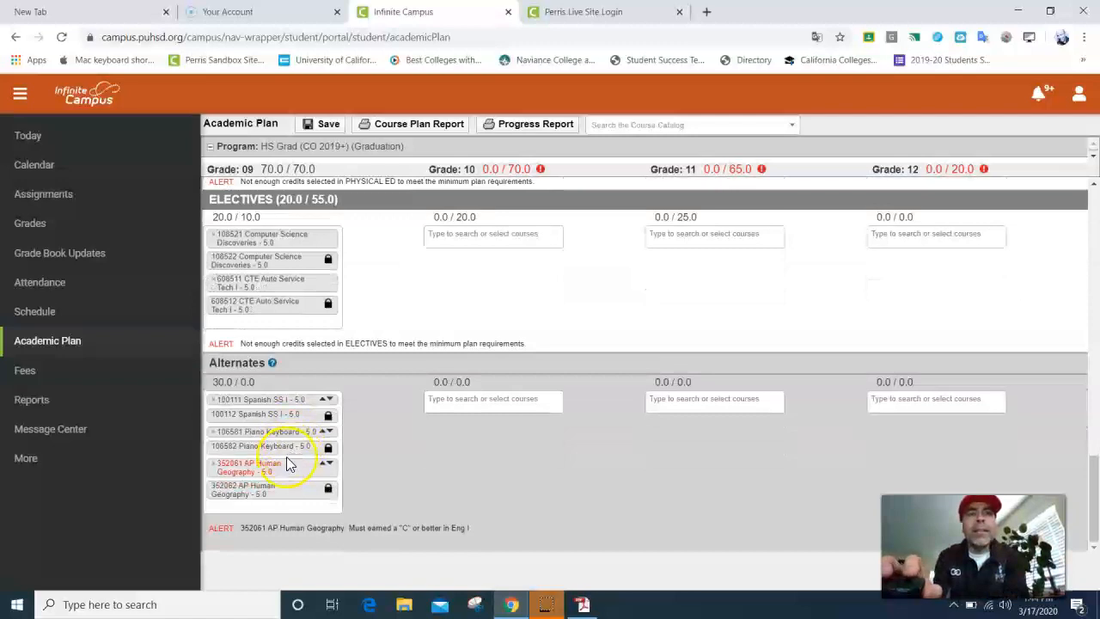
click(242, 458)
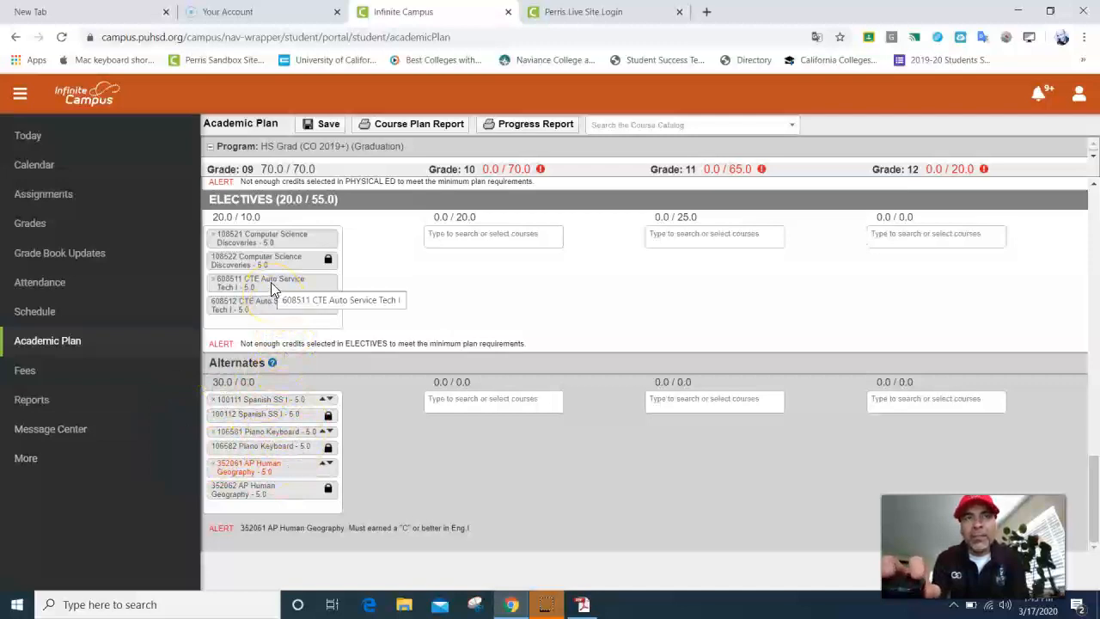
scroll(270, 302, up, 3)
scroll(271, 305, up, 1)
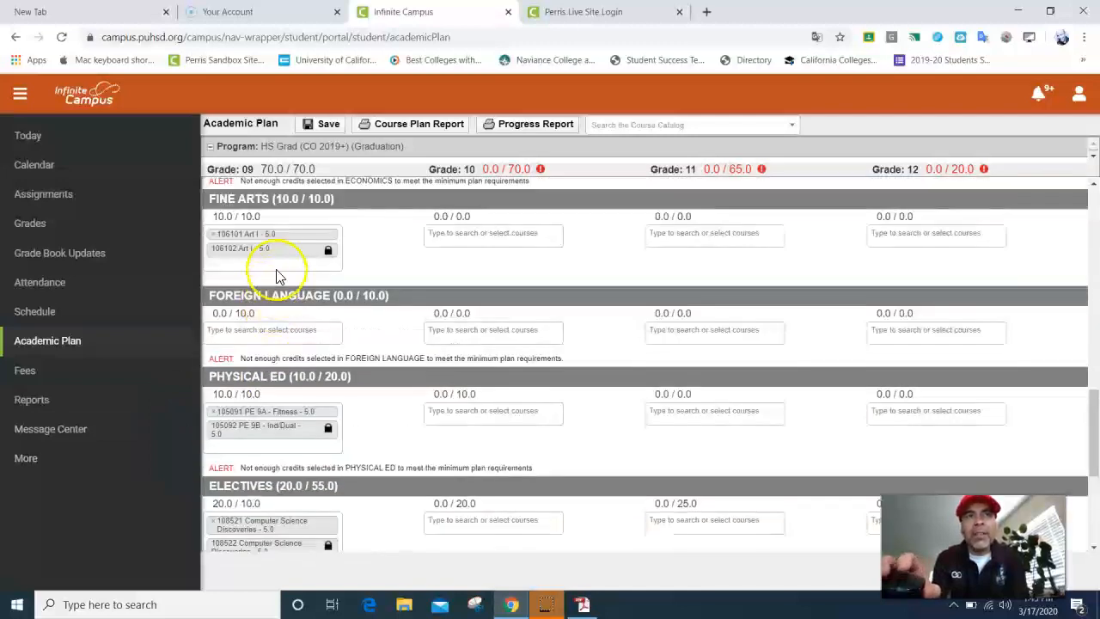
scroll(284, 240, down, 4)
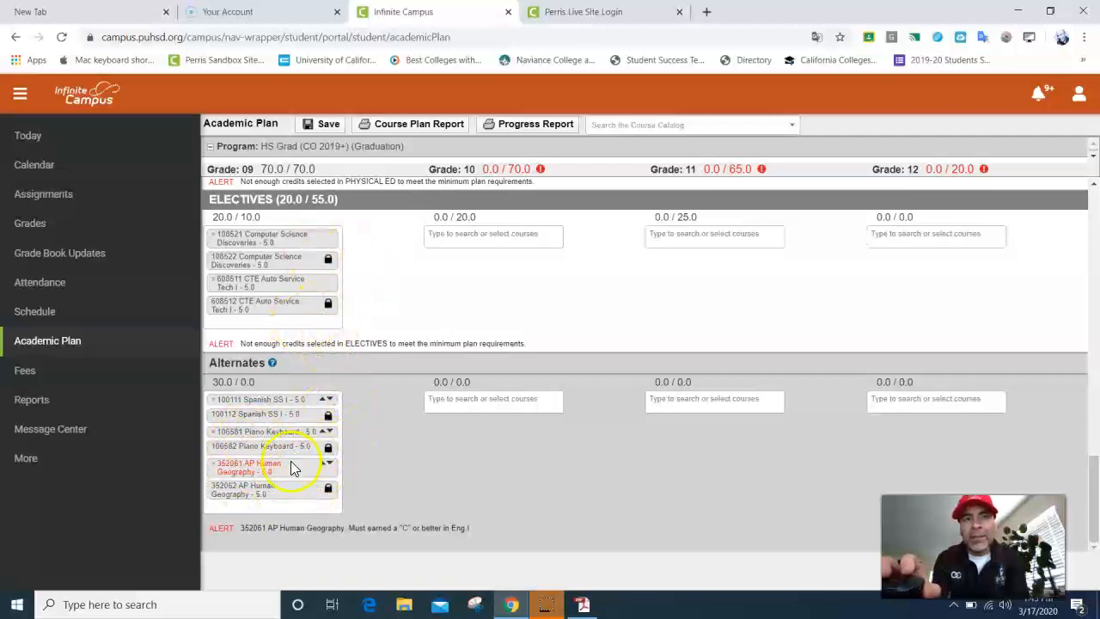
Step: Add 109571 Swimming to the grade 9 alternates
click(258, 507)
text(swim)
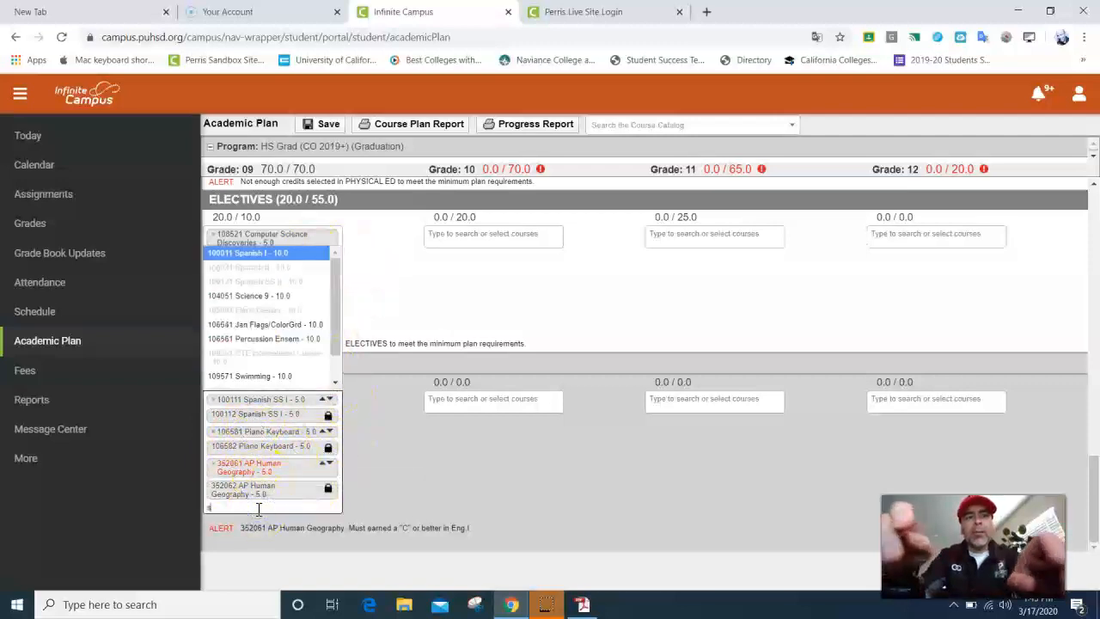
click(281, 381)
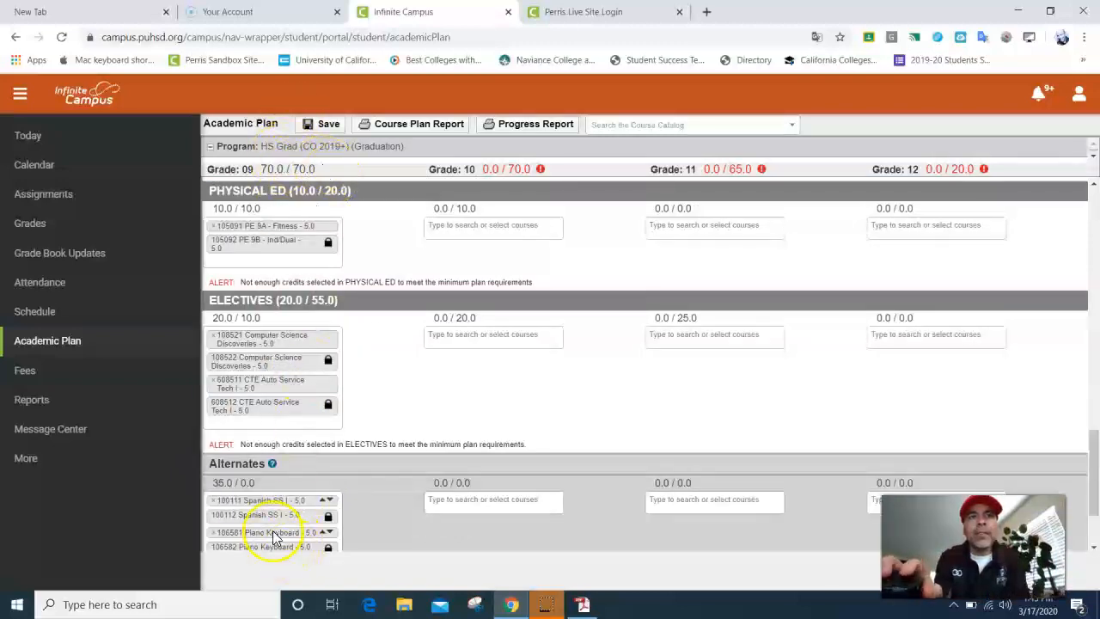
scroll(292, 541, down, 2)
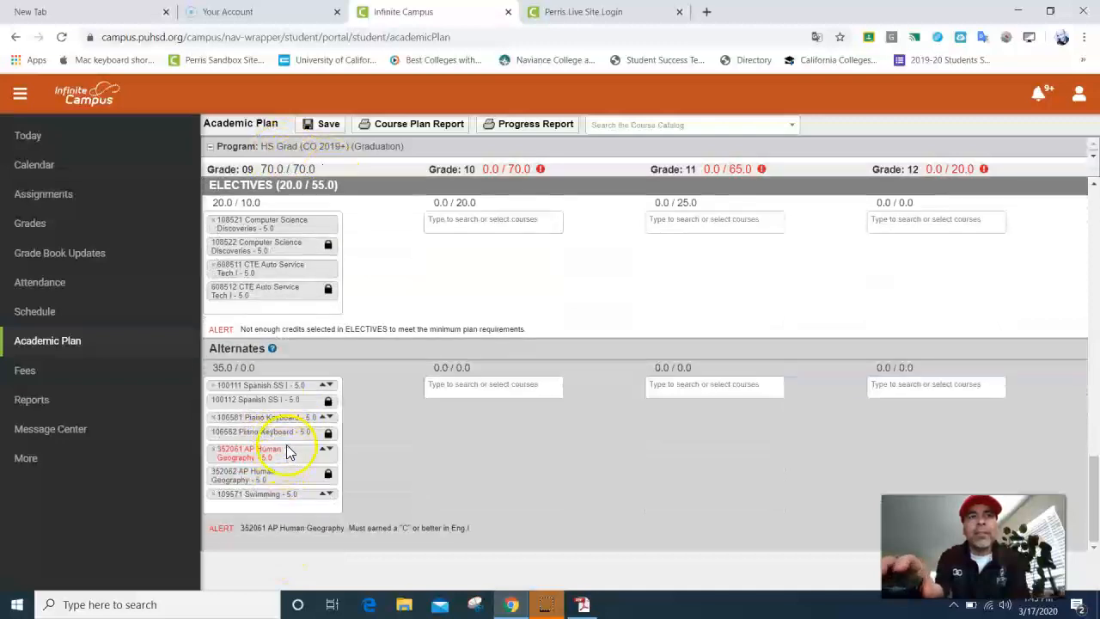
scroll(286, 447, up, 1)
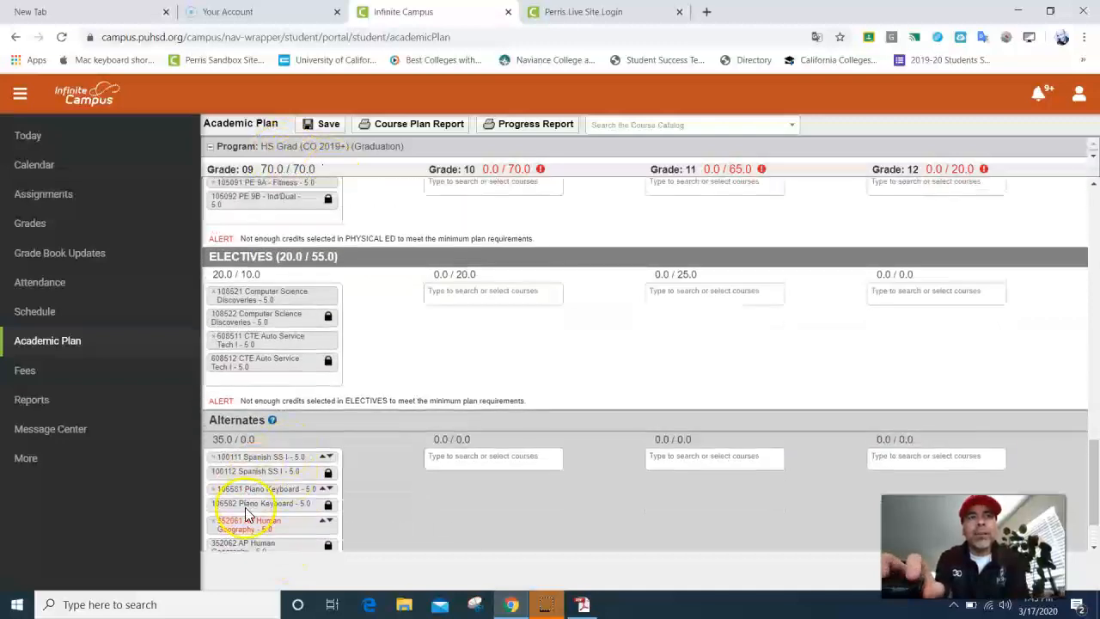
Step: Resolve the 'plan not saved' error by removing AP Human Geography from alternates, then save
click(326, 124)
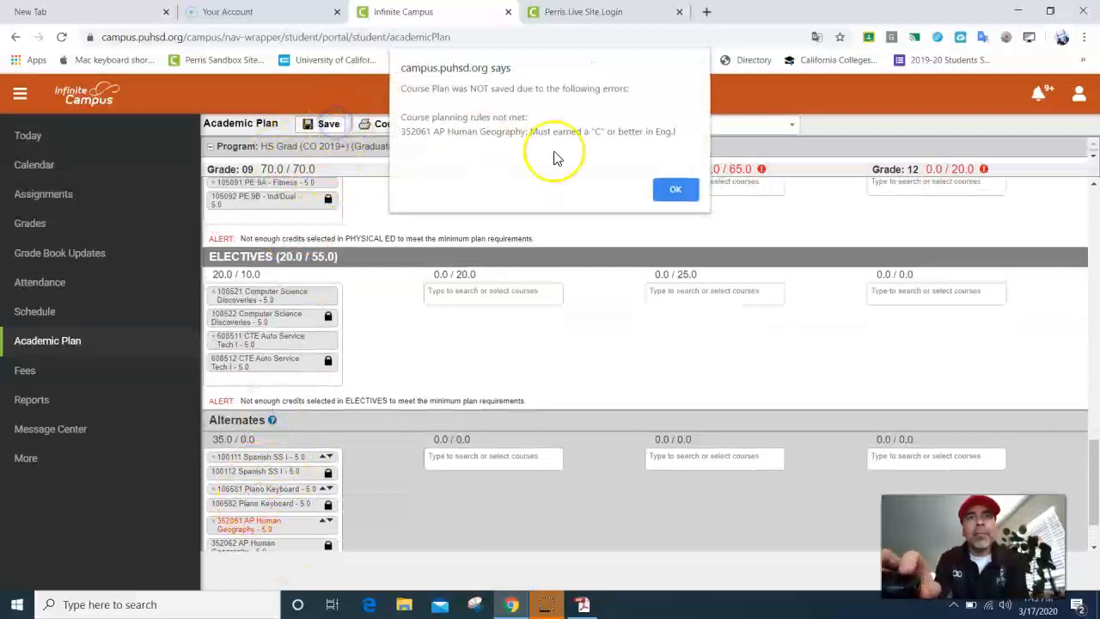
click(678, 189)
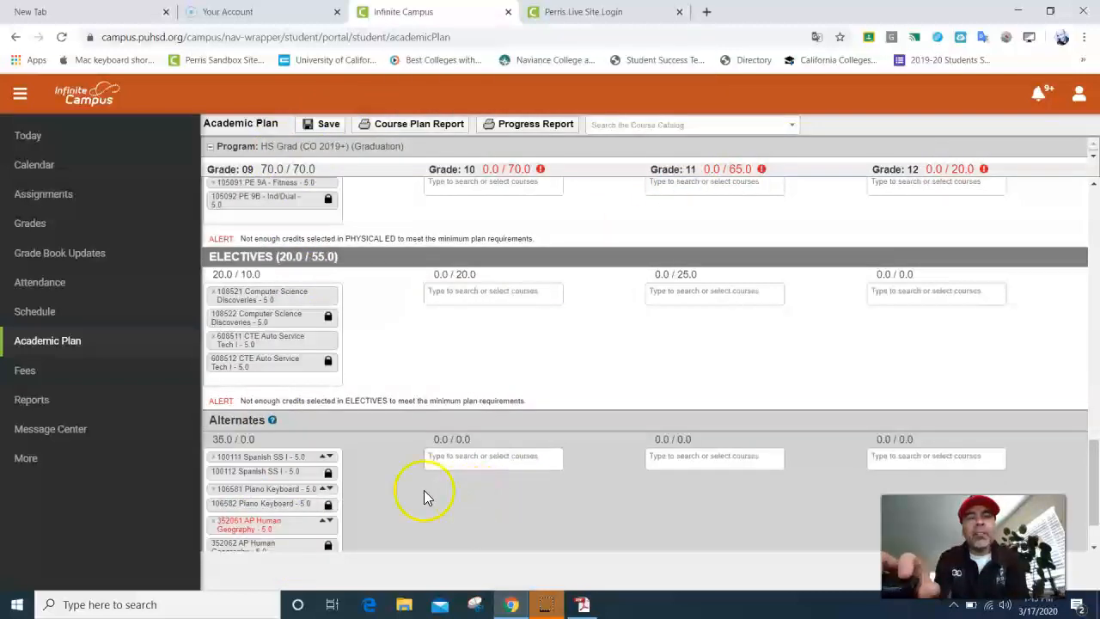
scroll(342, 464, down, 1)
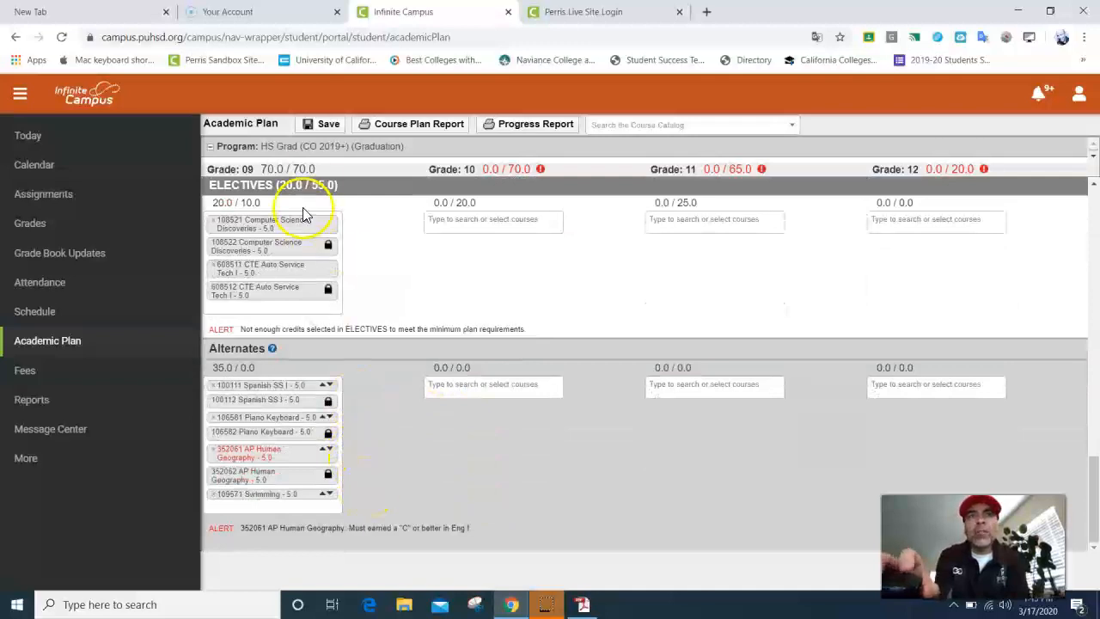
click(326, 125)
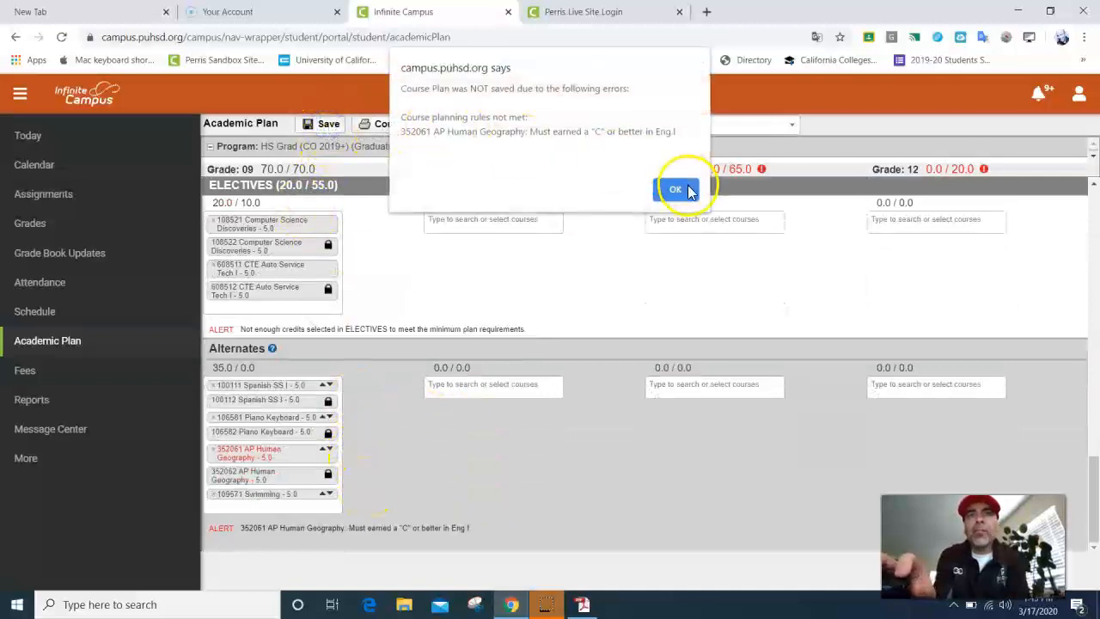
click(675, 189)
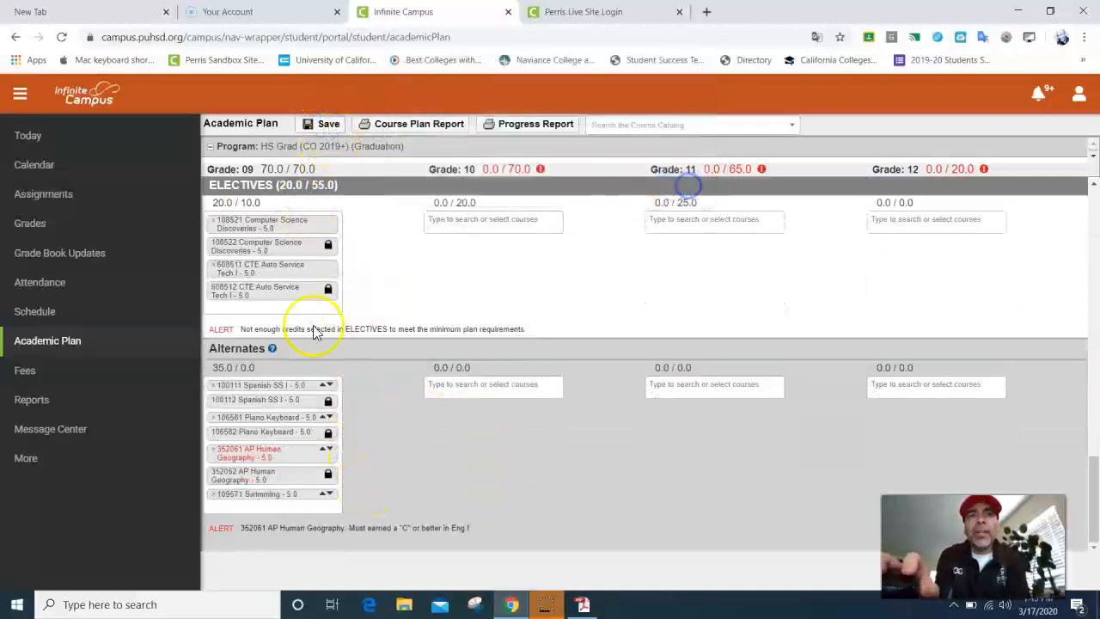
click(214, 451)
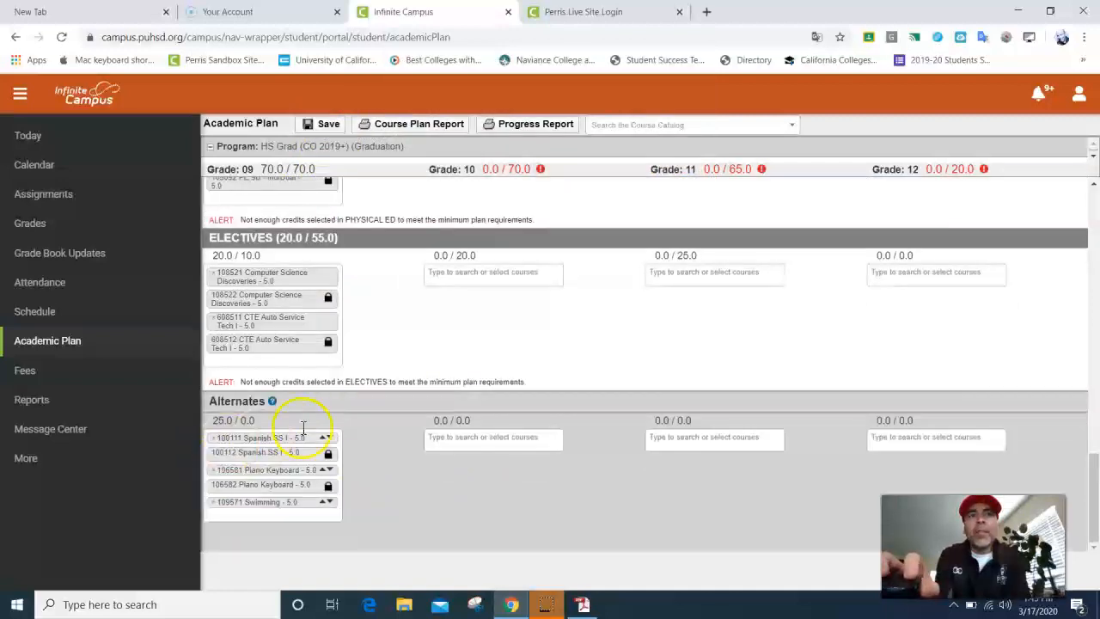
click(322, 124)
click(687, 239)
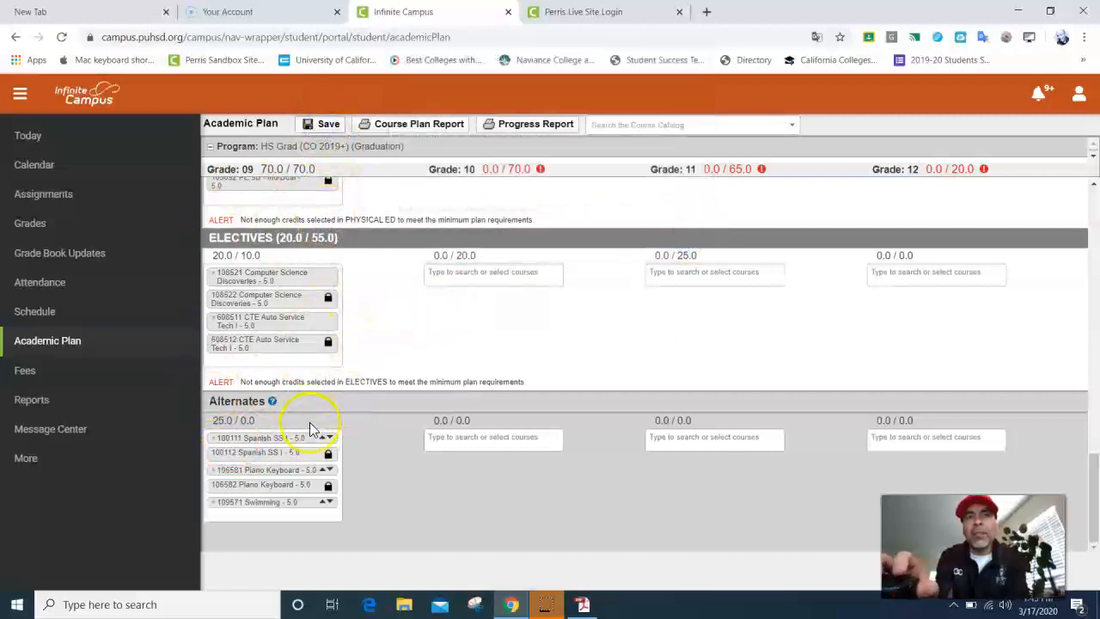
Step: Try Geometry in place of Algebra I in the grade 9 Algebra box and save
scroll(364, 352, up, 10)
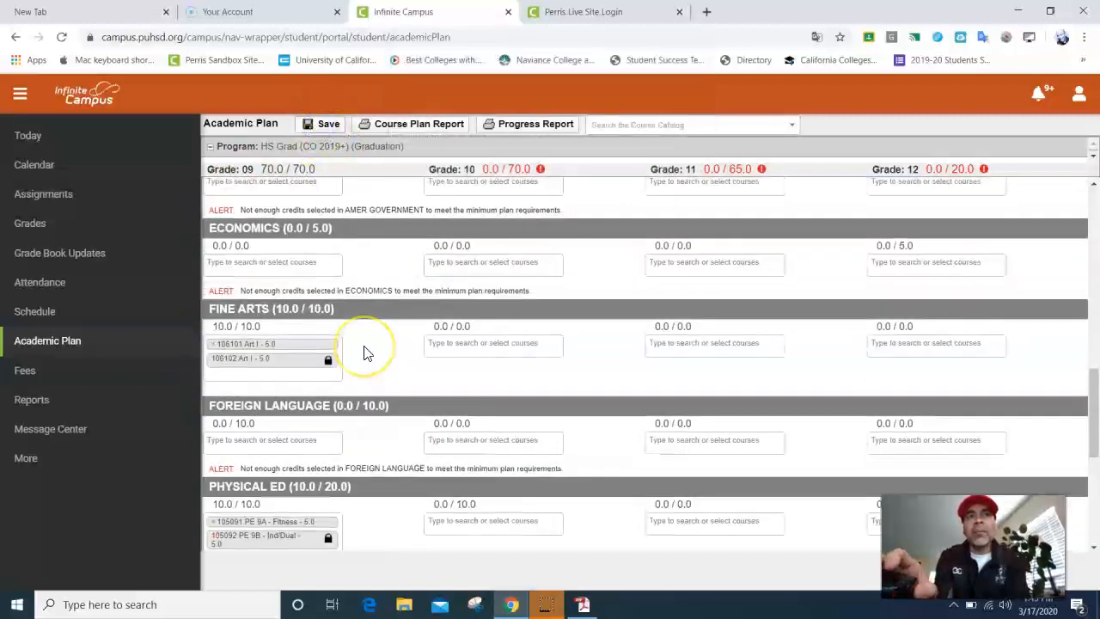
scroll(364, 350, up, 8)
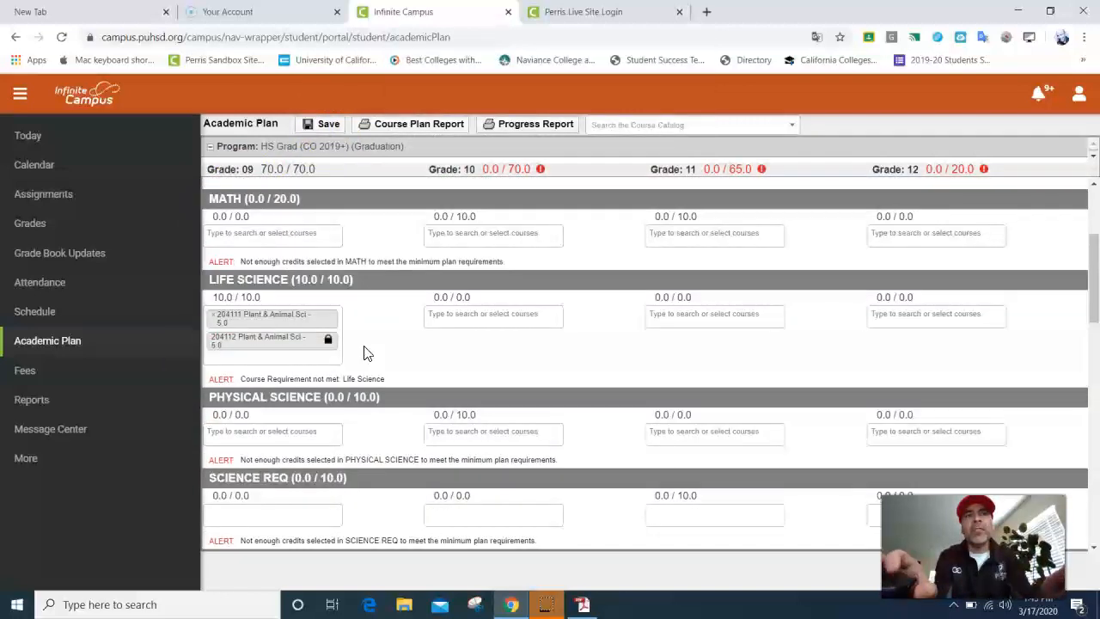
click(286, 359)
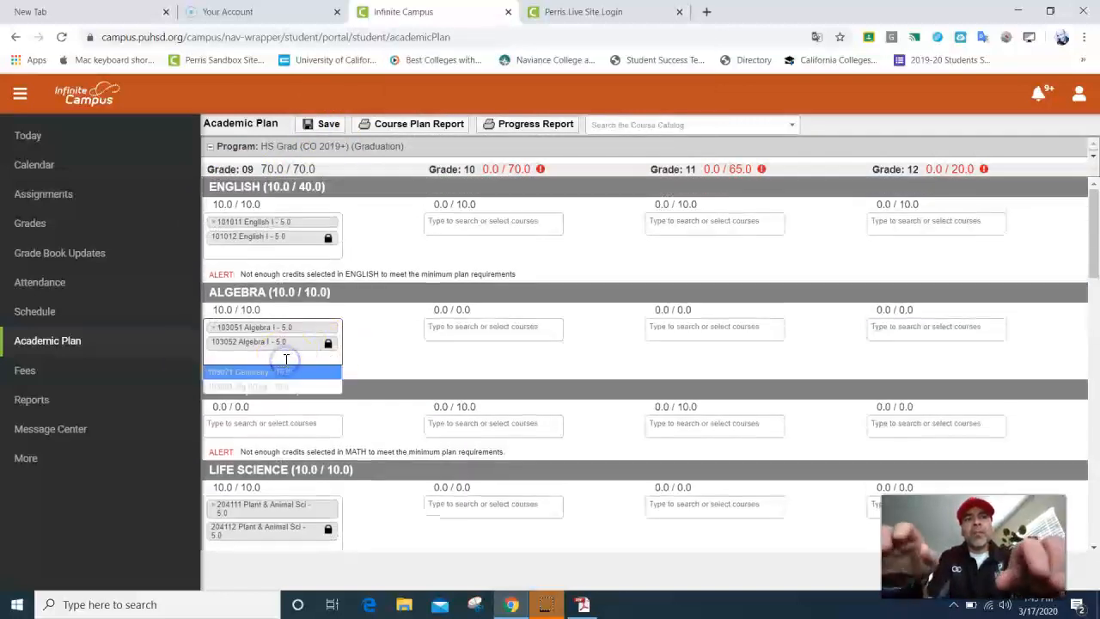
click(285, 376)
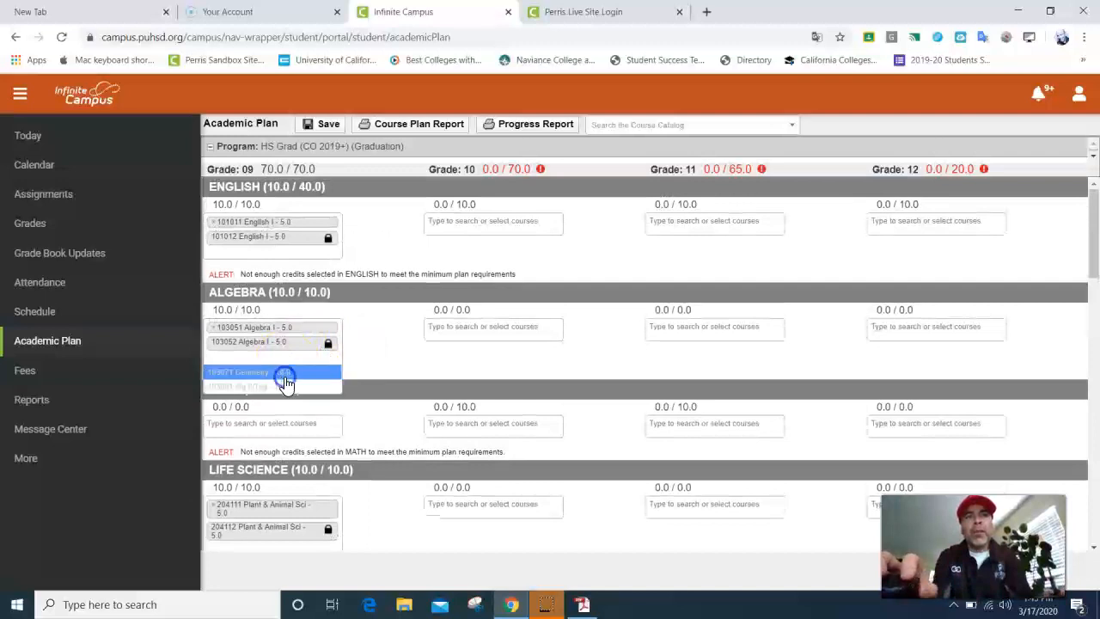
click(213, 327)
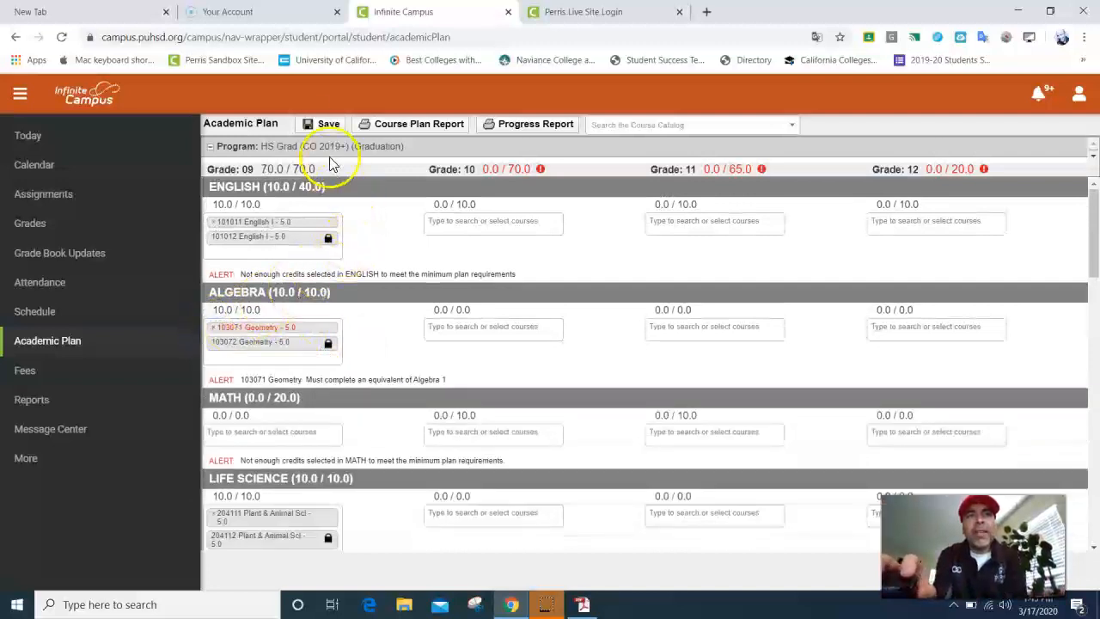
click(325, 126)
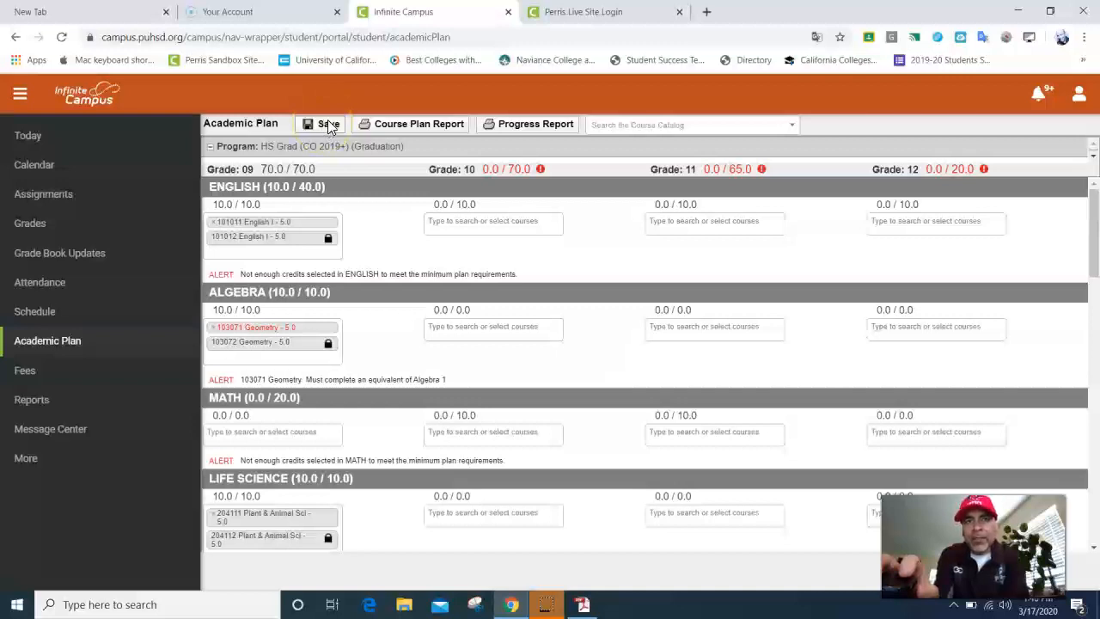
Step: Replace Geometry with 103051 Algebra I in grade 9 Algebra and save the plan
click(213, 328)
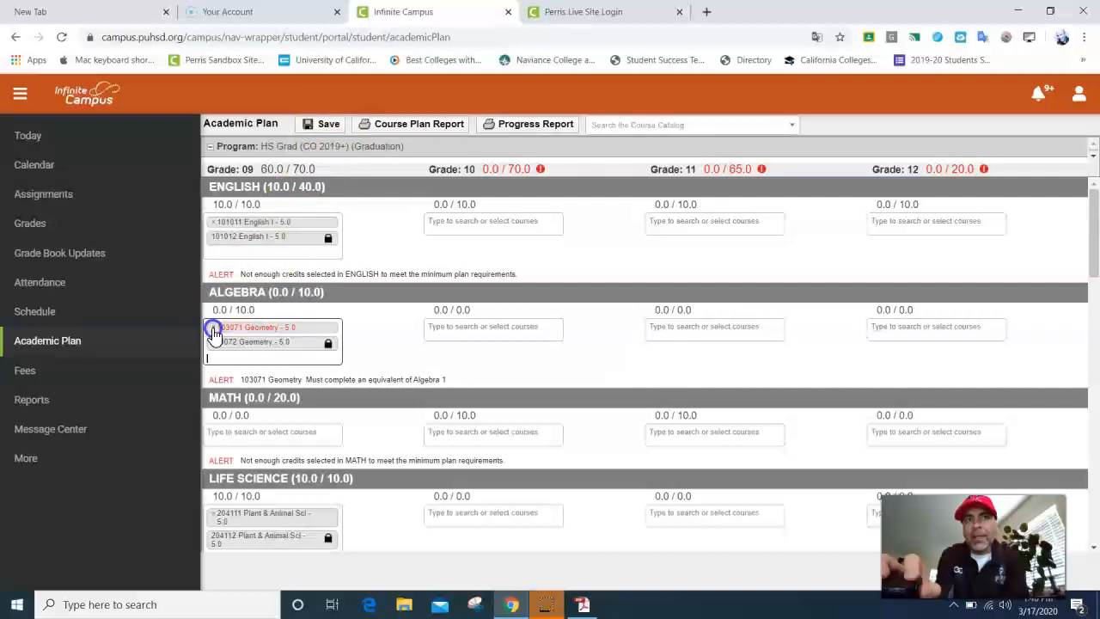
click(212, 327)
text(alg)
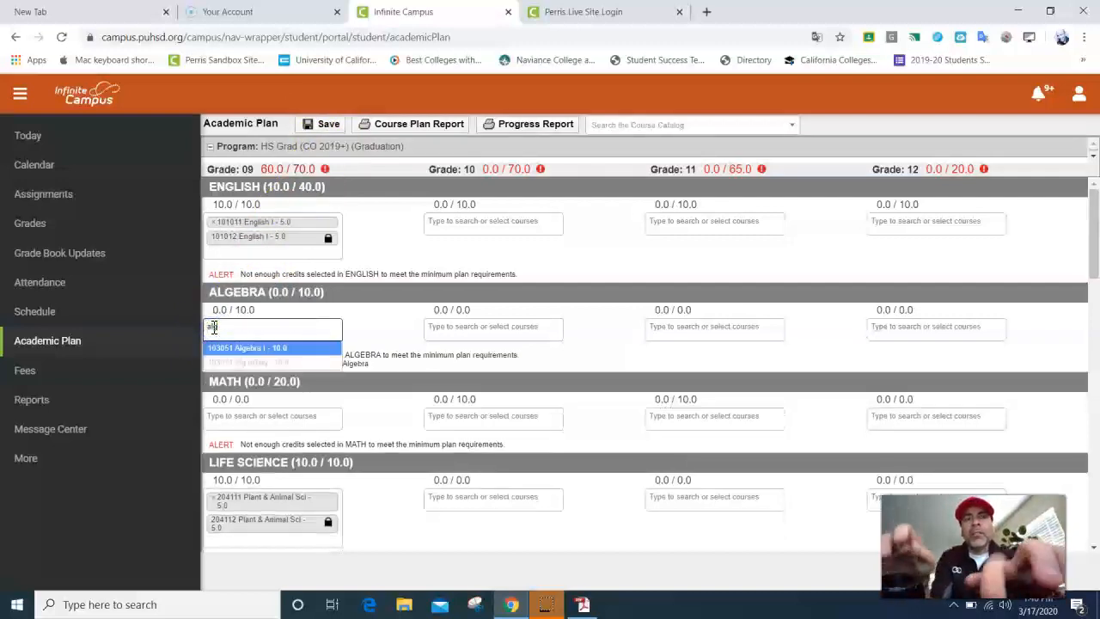
click(246, 358)
click(316, 127)
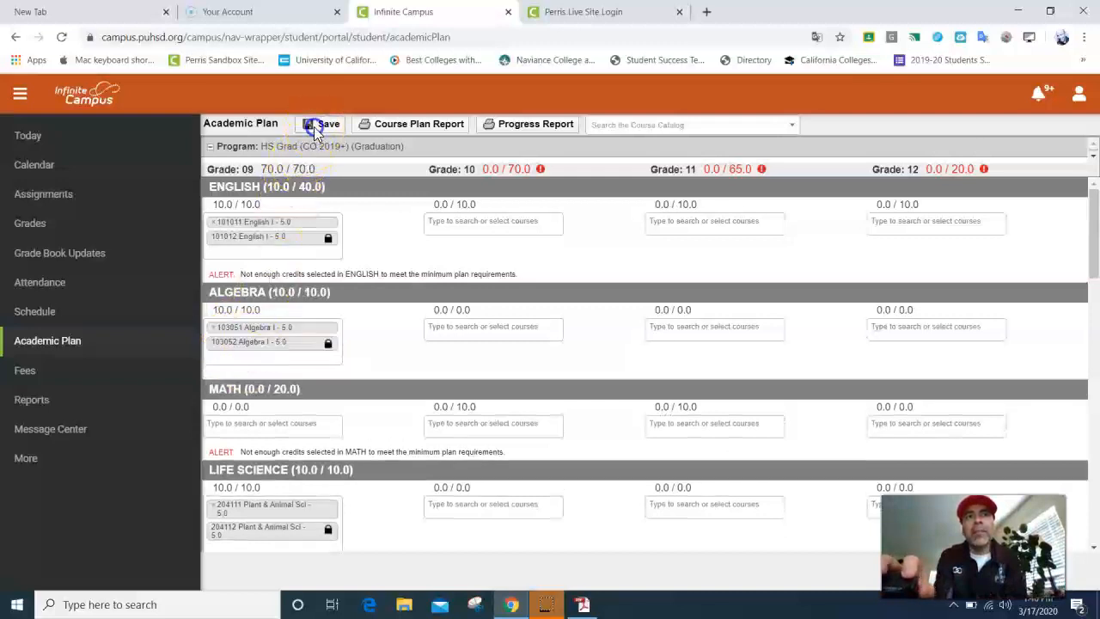
Step: Confirm the 'Course Plan was saved' alert with OK
click(677, 243)
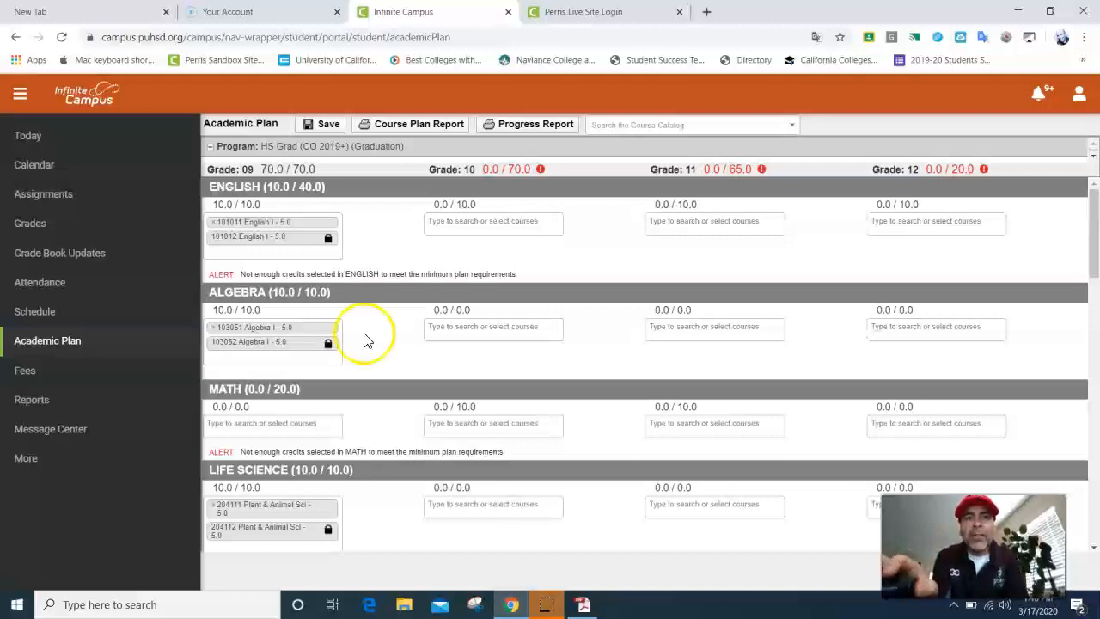
Step: Replace the PE 9A and 9B courses in grade 9 Physical Ed with 109571 Swimming
scroll(366, 335, down, 7)
scroll(336, 373, down, 5)
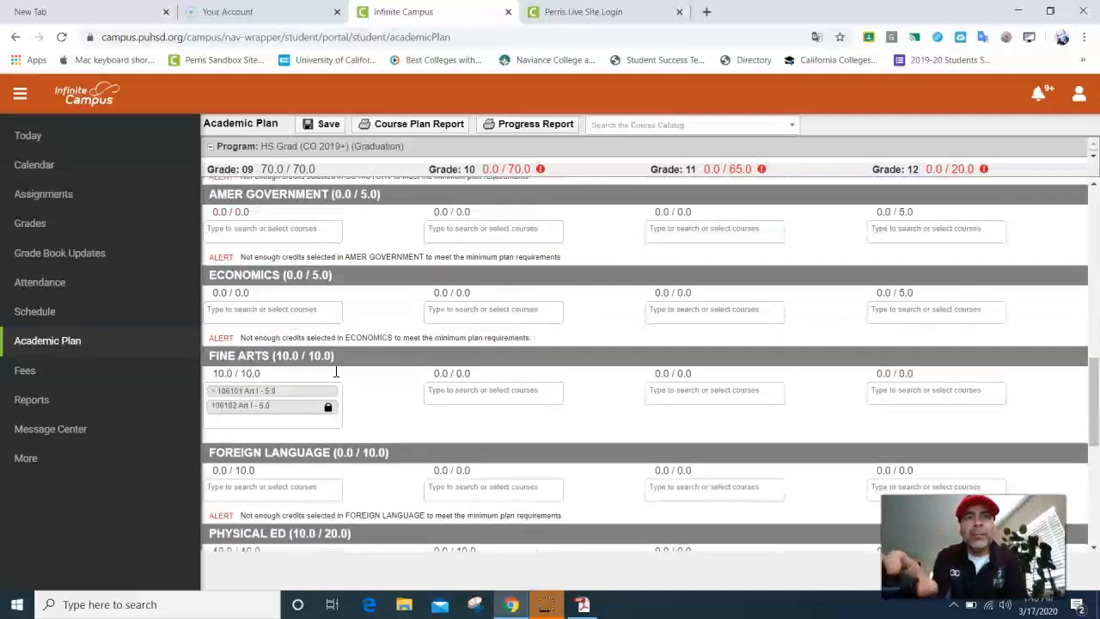
scroll(257, 429, down, 1)
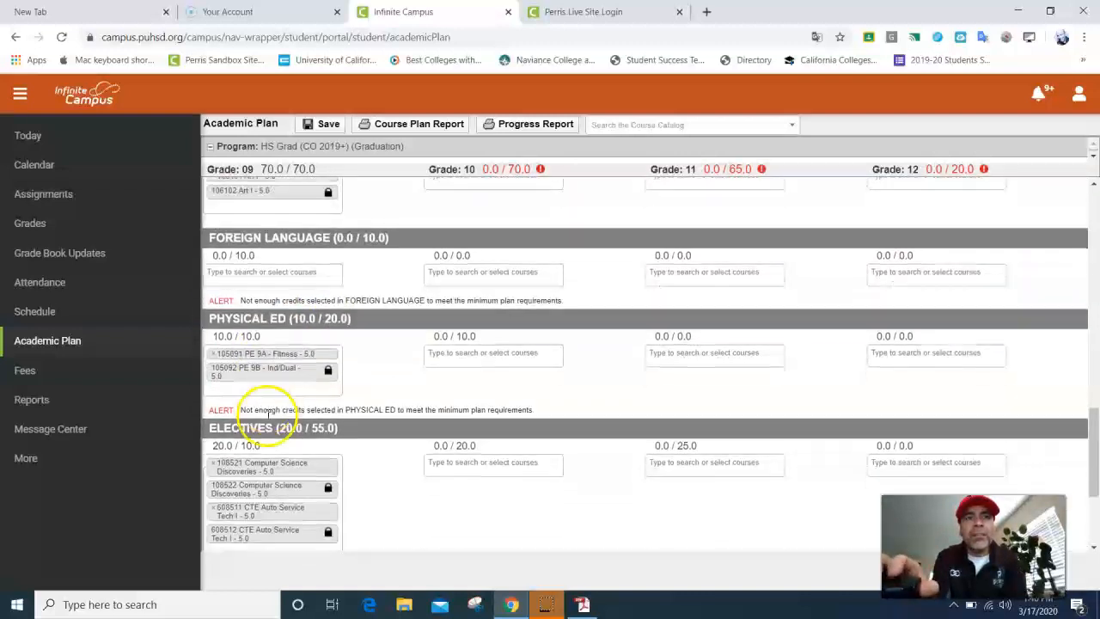
click(214, 353)
click(212, 353)
text(swim)
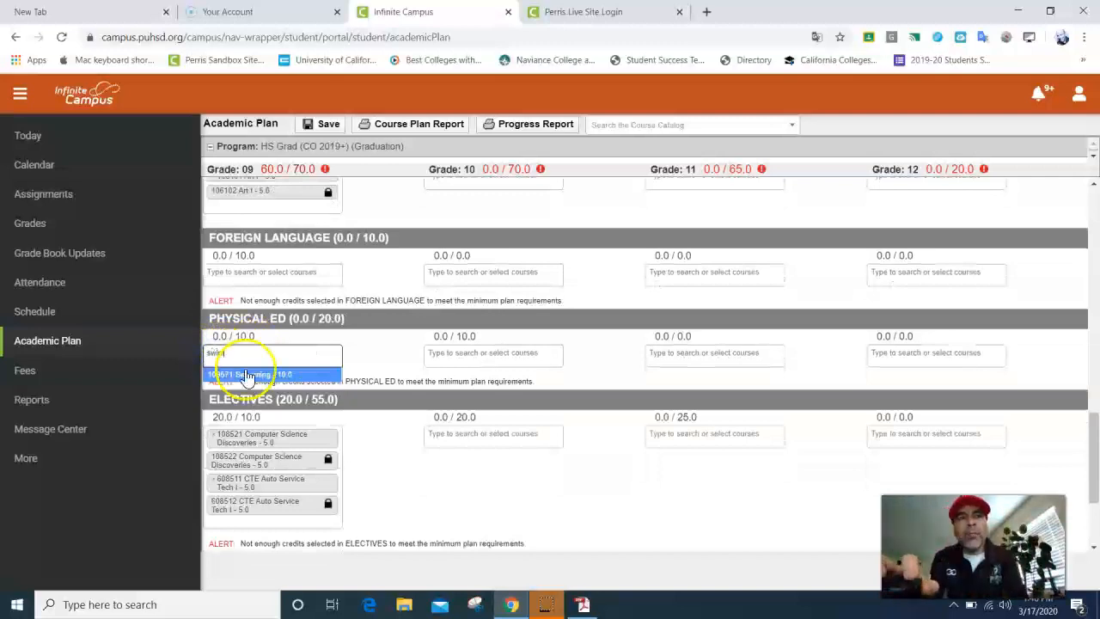
click(246, 373)
Step: Add 105091 PE 9A - Fitness (with PE 9B) to the grade 9 alternates
scroll(280, 404, down, 3)
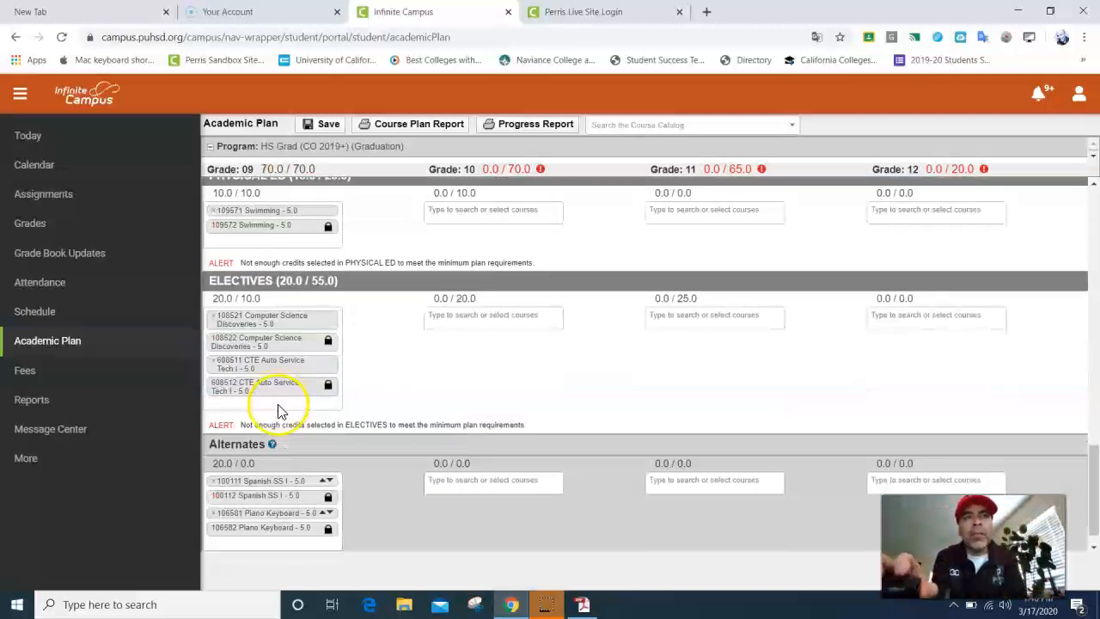
scroll(271, 374, up, 2)
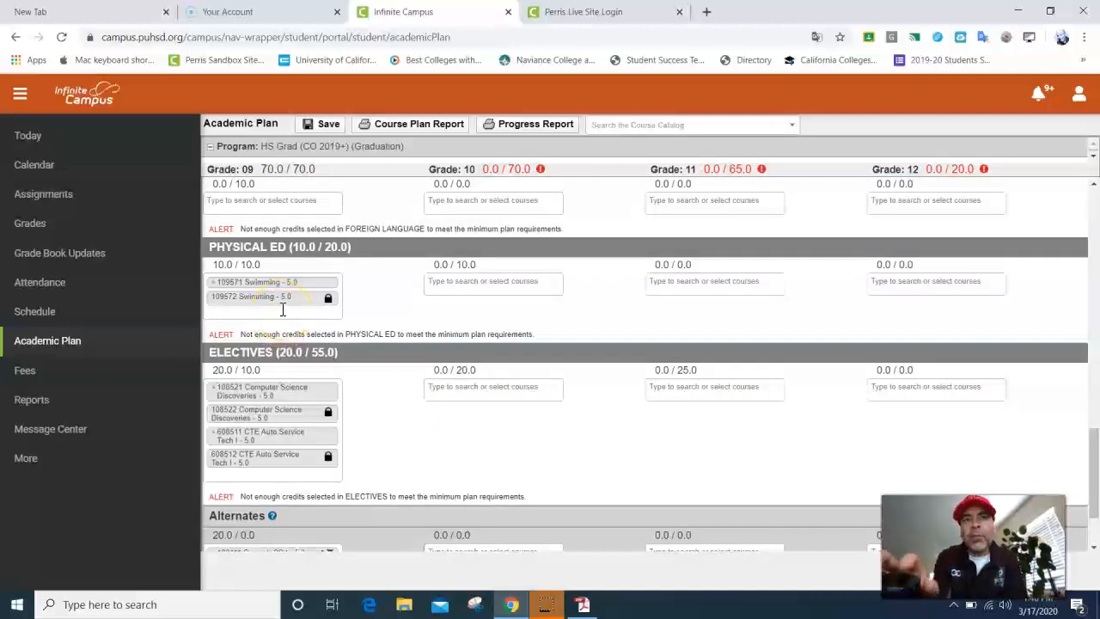
scroll(279, 314, down, 2)
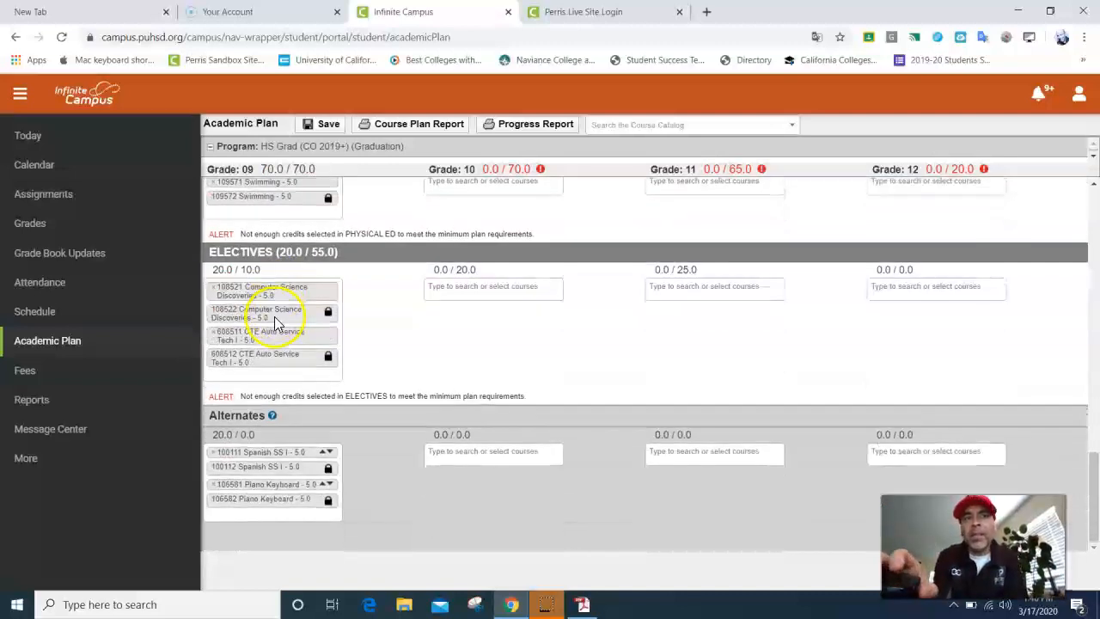
click(224, 513)
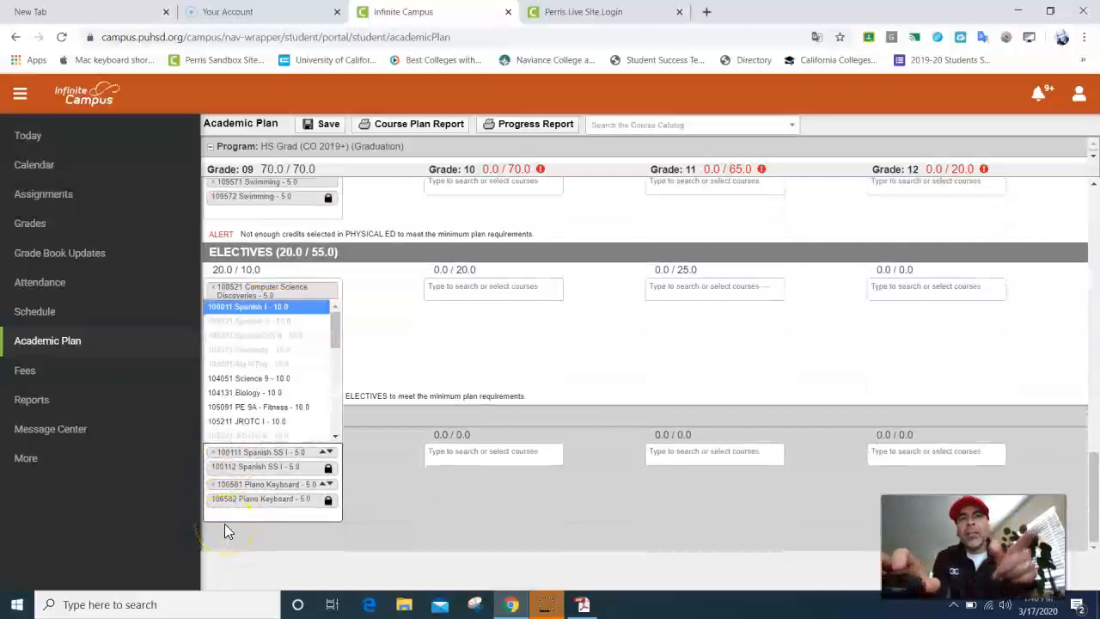
text(pe)
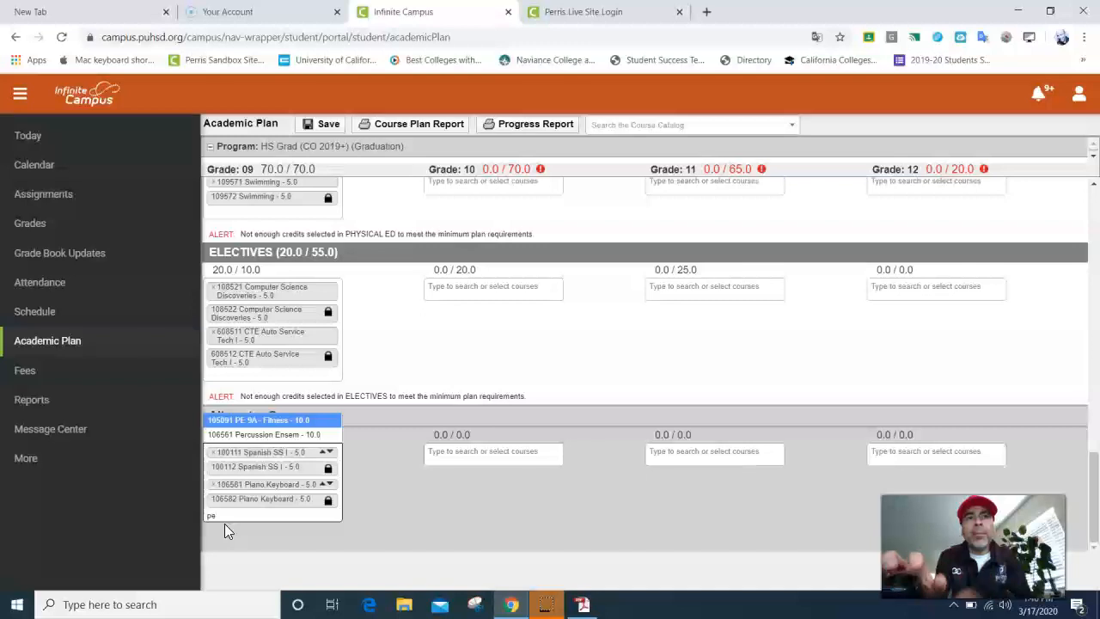
click(281, 419)
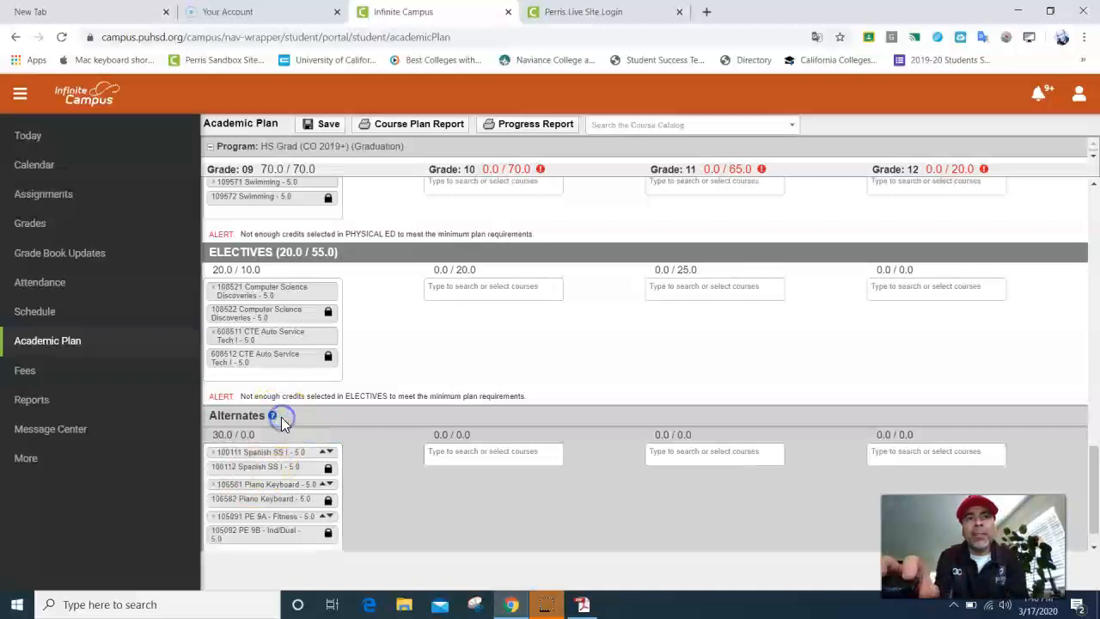
scroll(275, 360, up, 1)
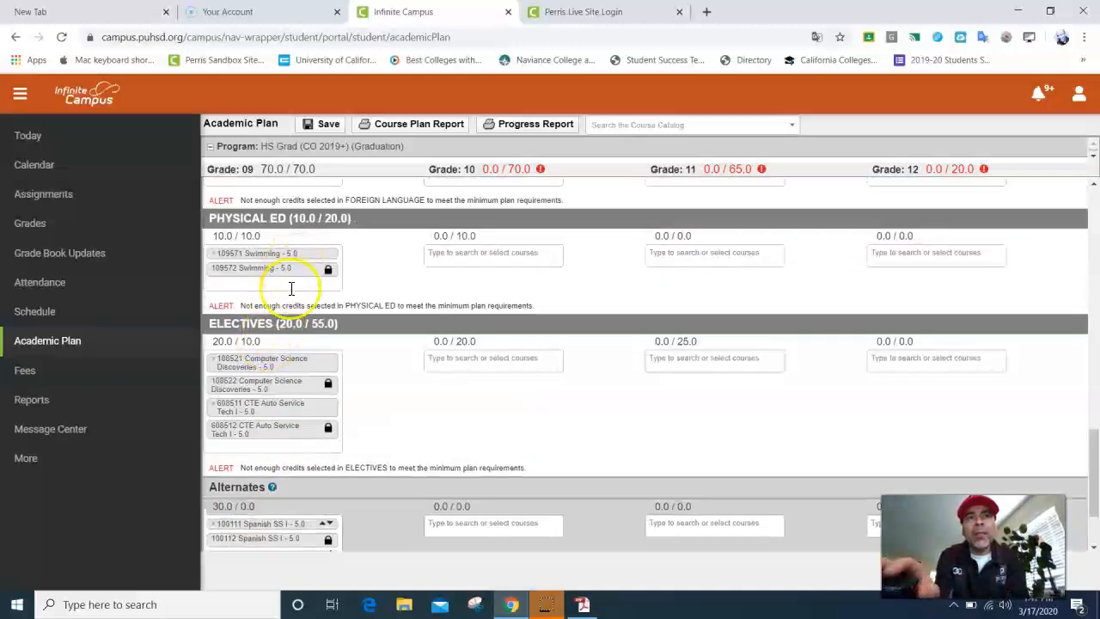
scroll(290, 290, down, 1)
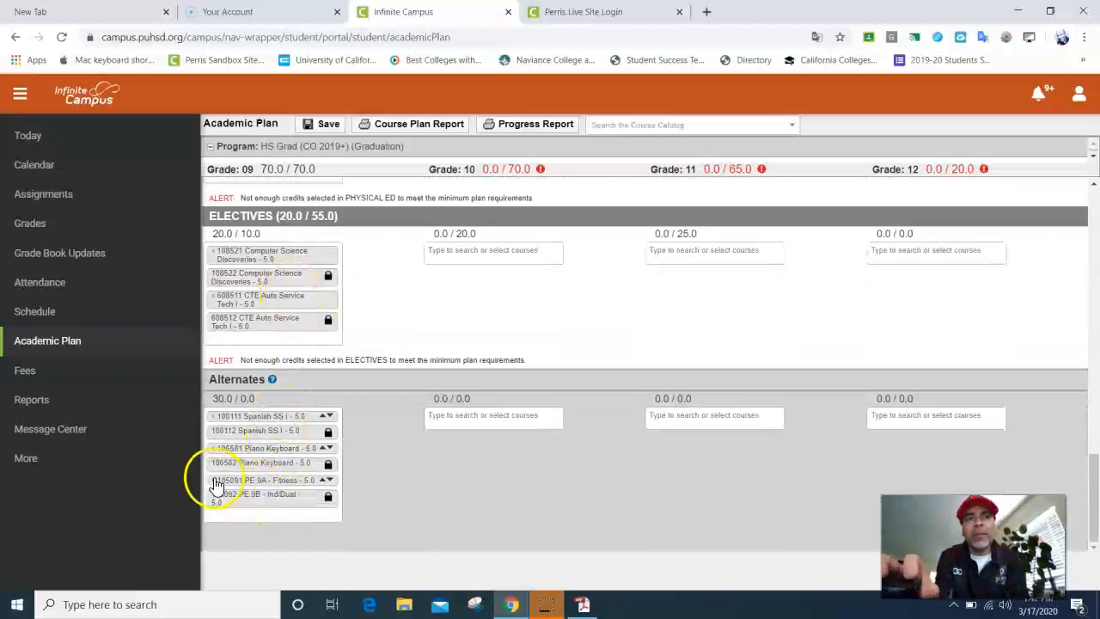
Step: Save the plan, then remove PE 9A and 9B from the alternates
click(327, 124)
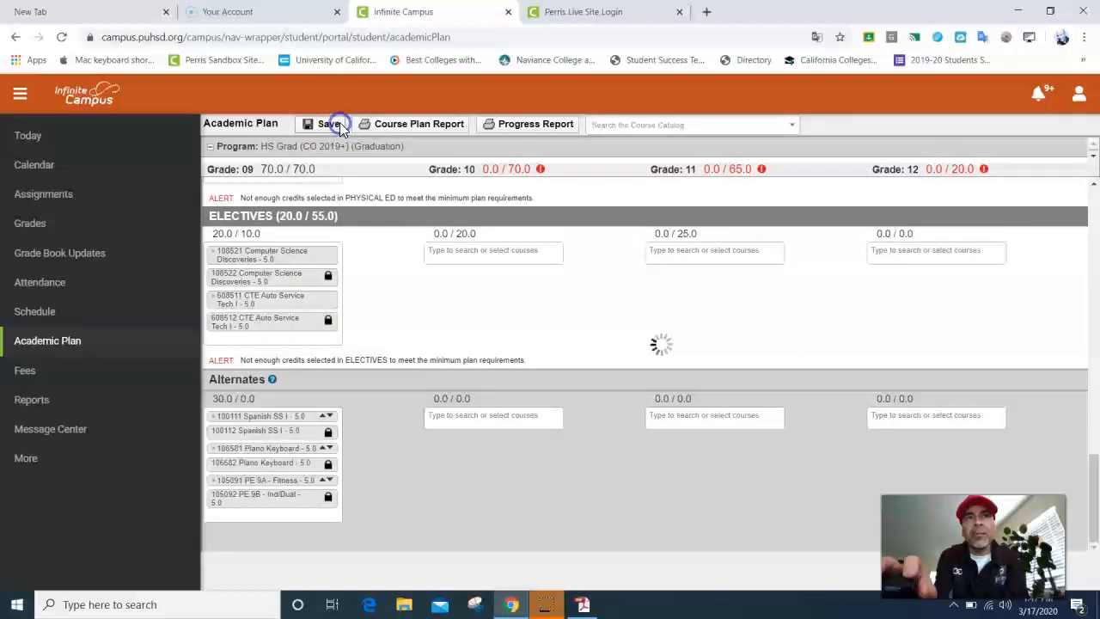
click(675, 241)
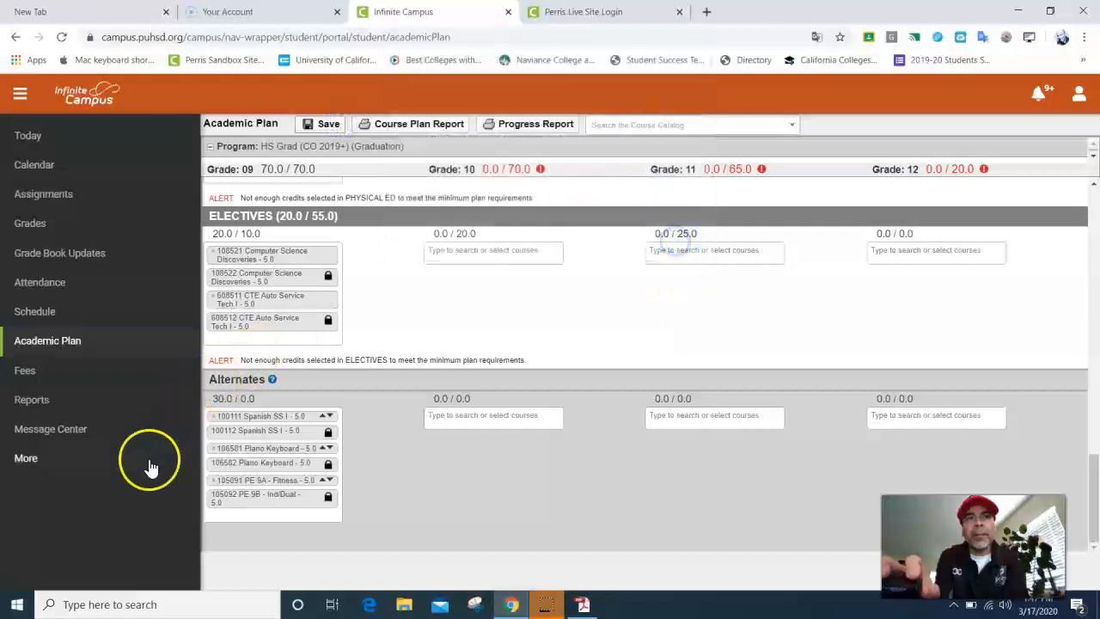
click(213, 480)
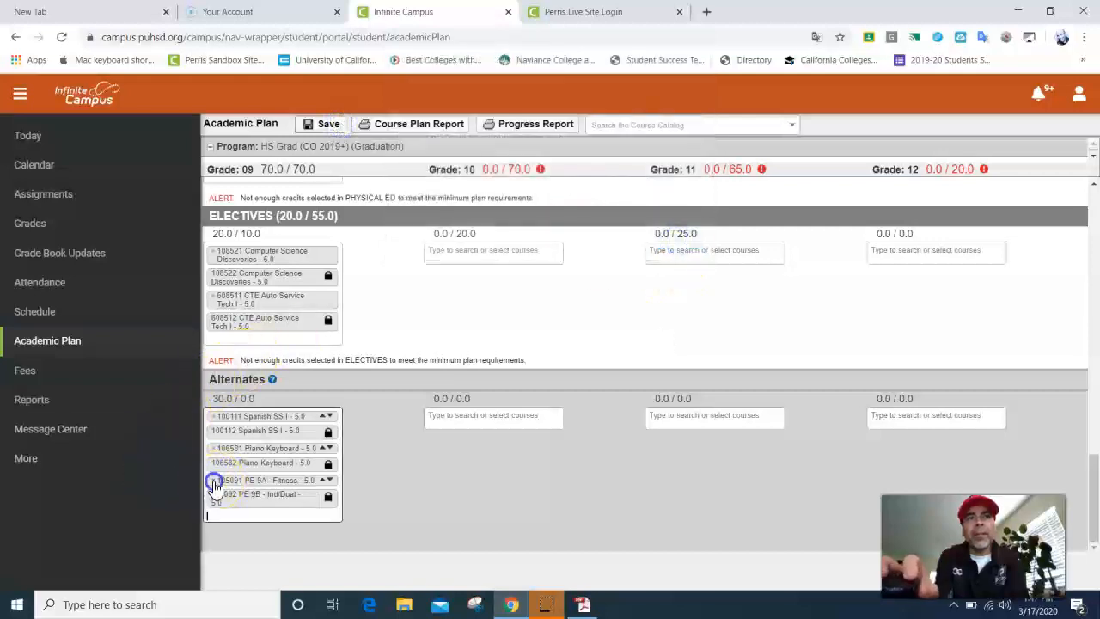
Step: Swap Swimming for PE 9A - Fitness in grade 9 Physical Ed and save
scroll(261, 479, up, 2)
click(214, 325)
click(214, 325)
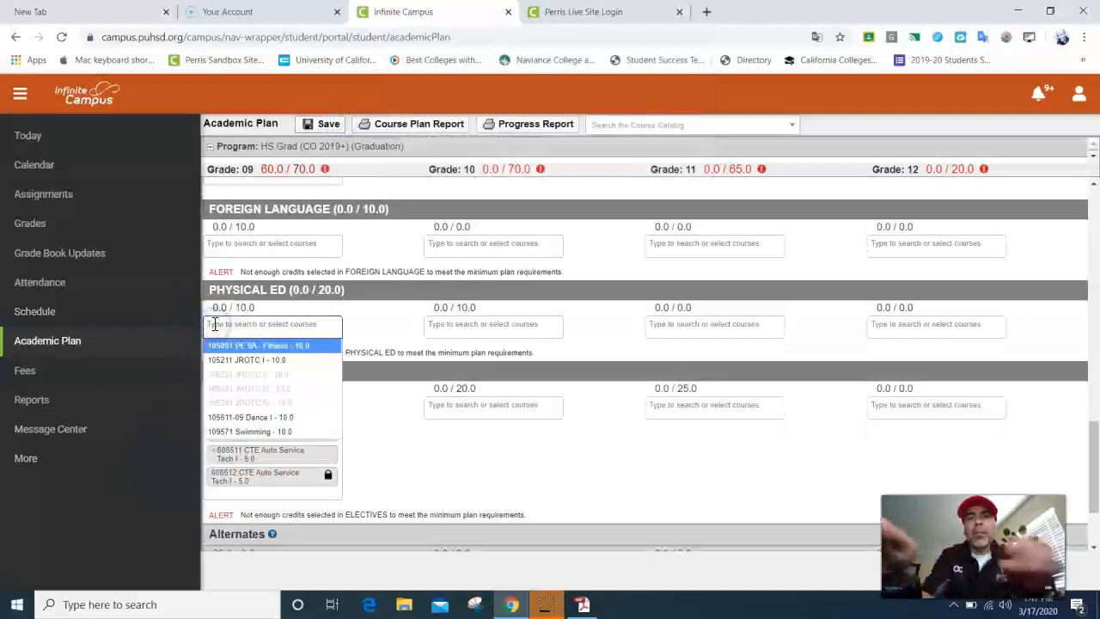
text(pe)
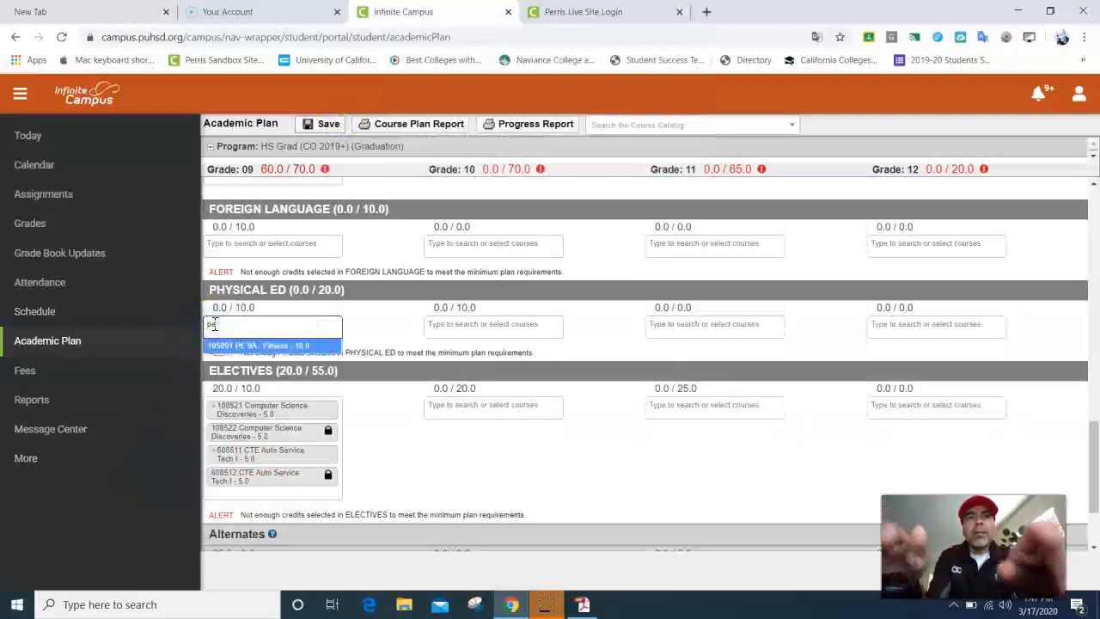
click(257, 346)
click(322, 125)
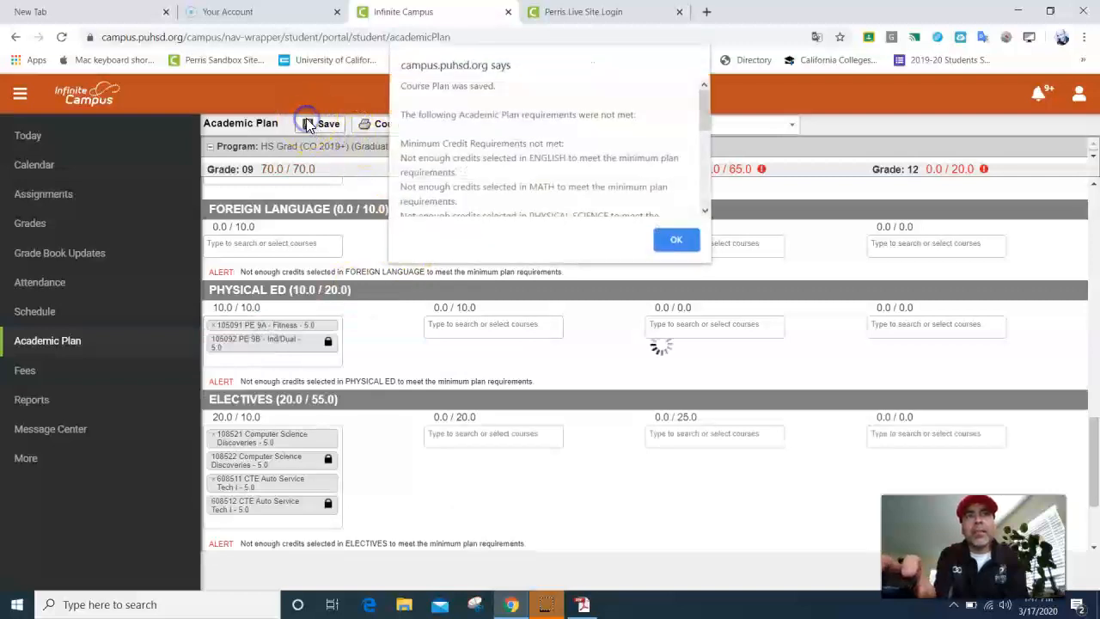
click(676, 241)
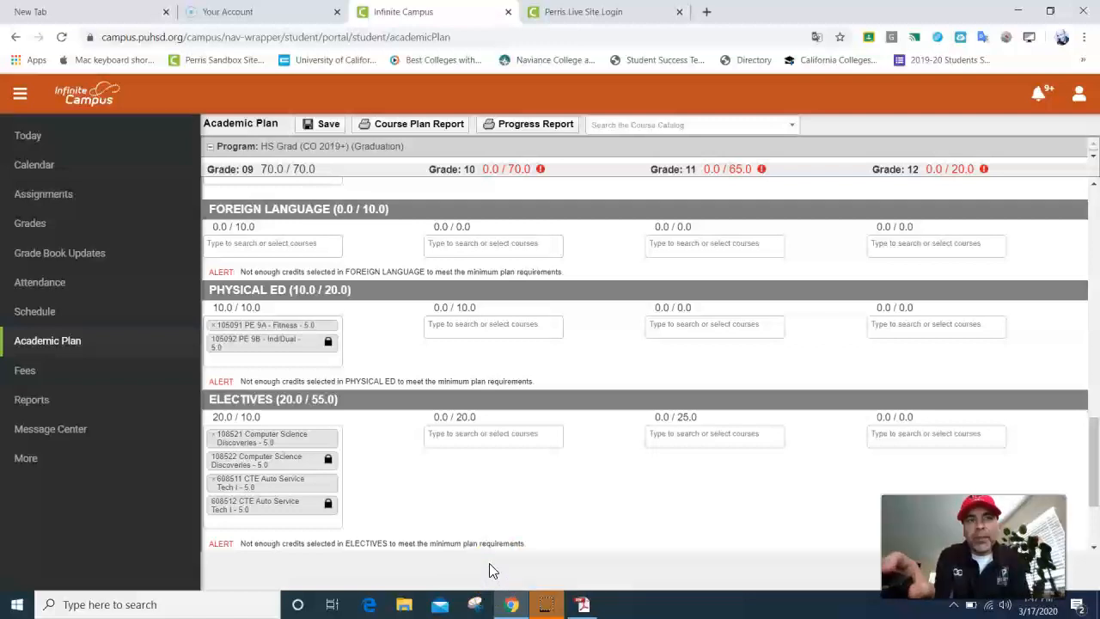
click(83, 607)
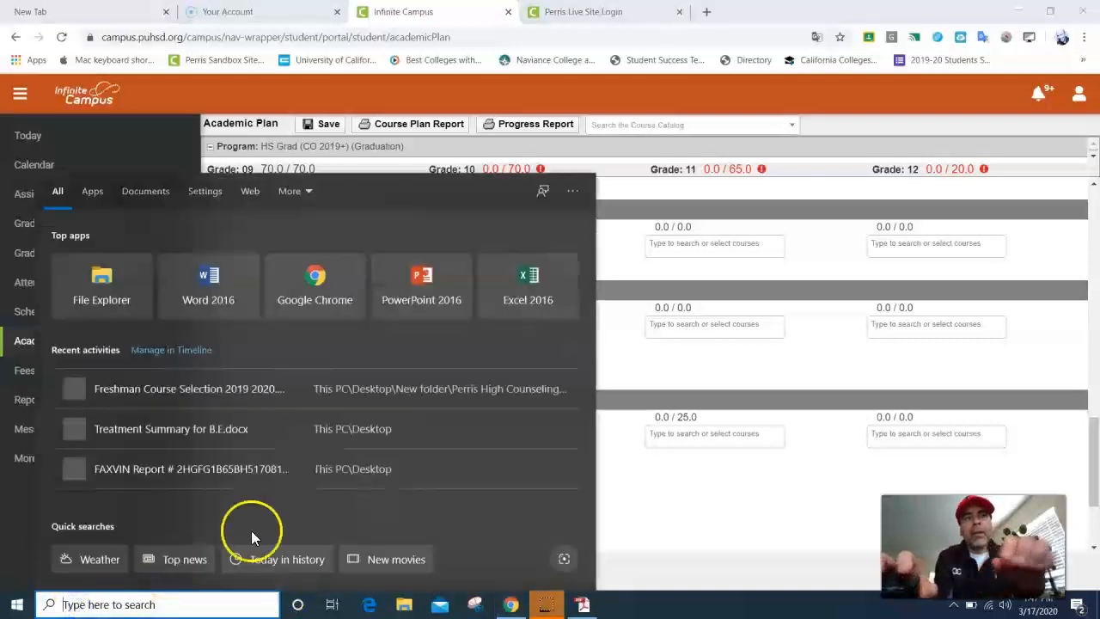
click(650, 496)
click(483, 432)
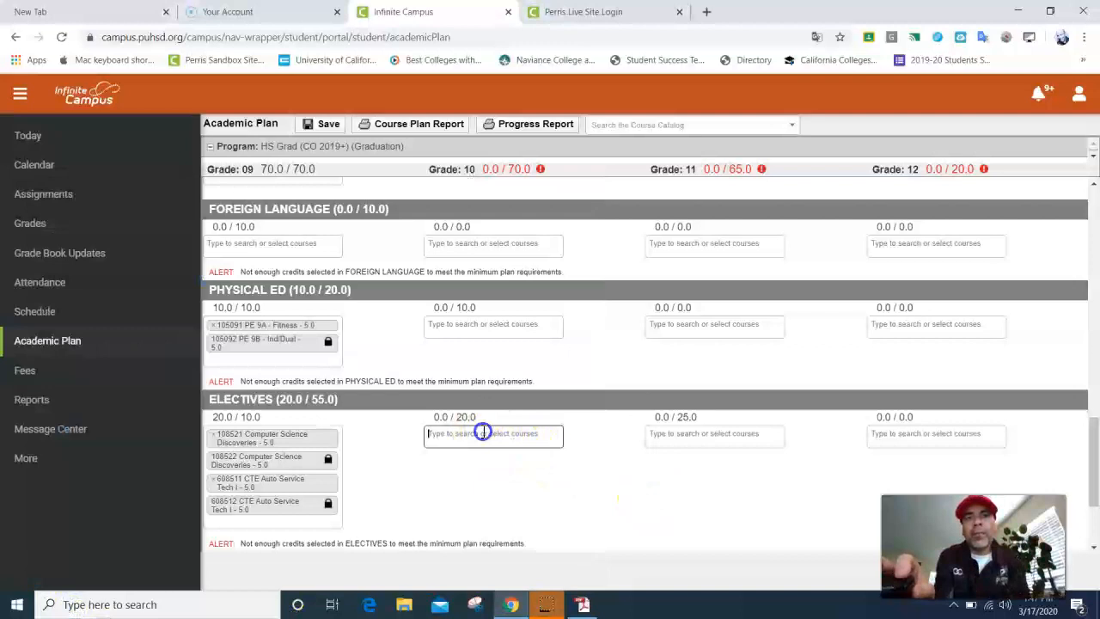
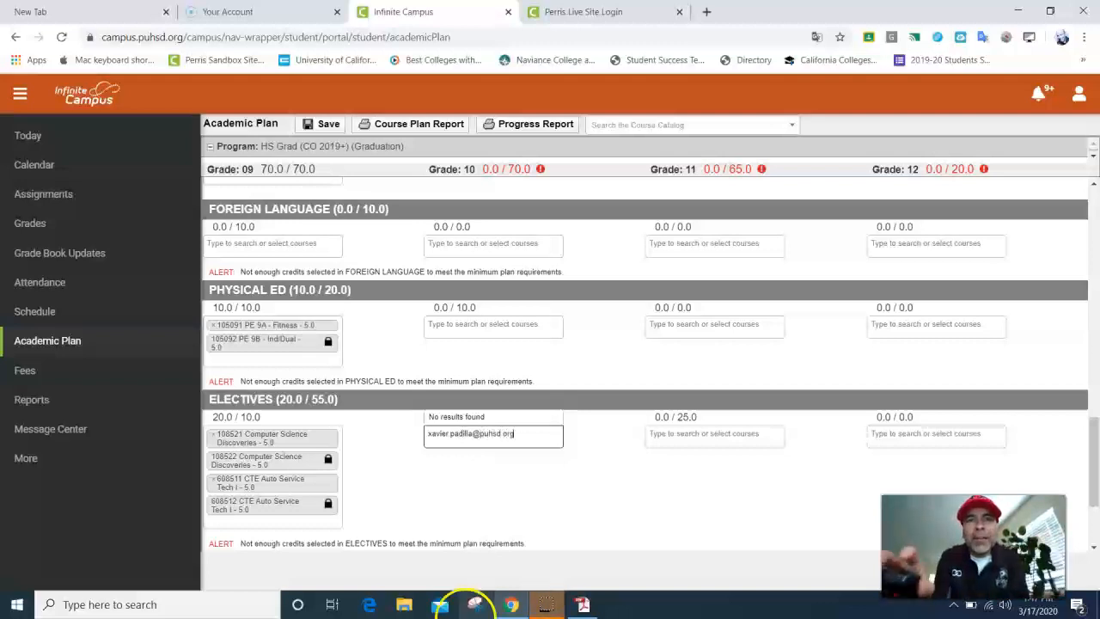
drag(519, 435, 421, 434)
key(BackSpace)
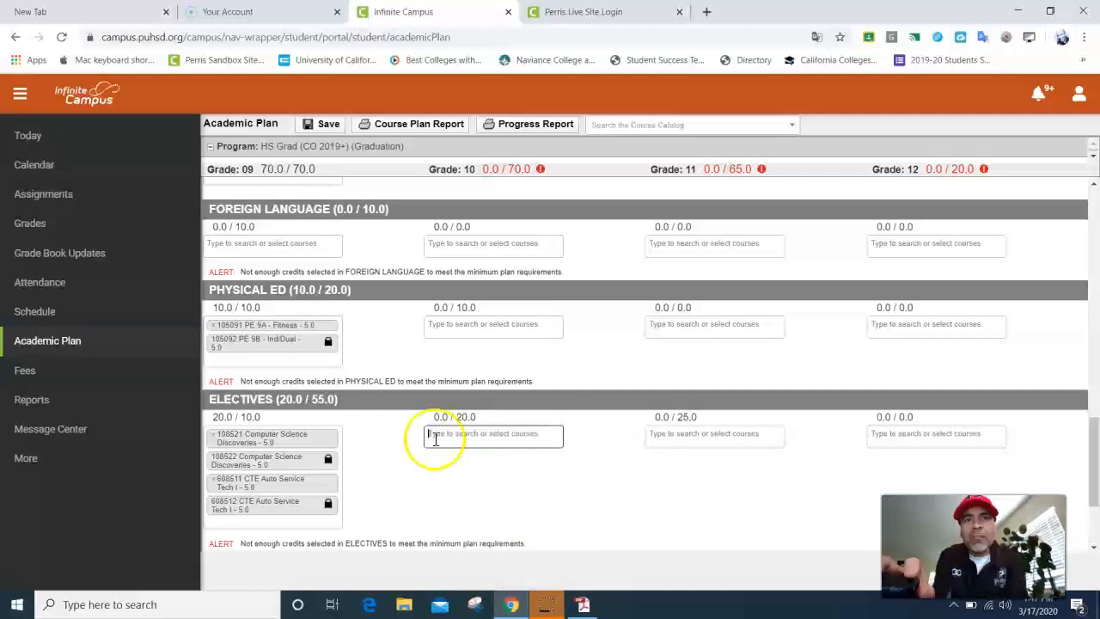
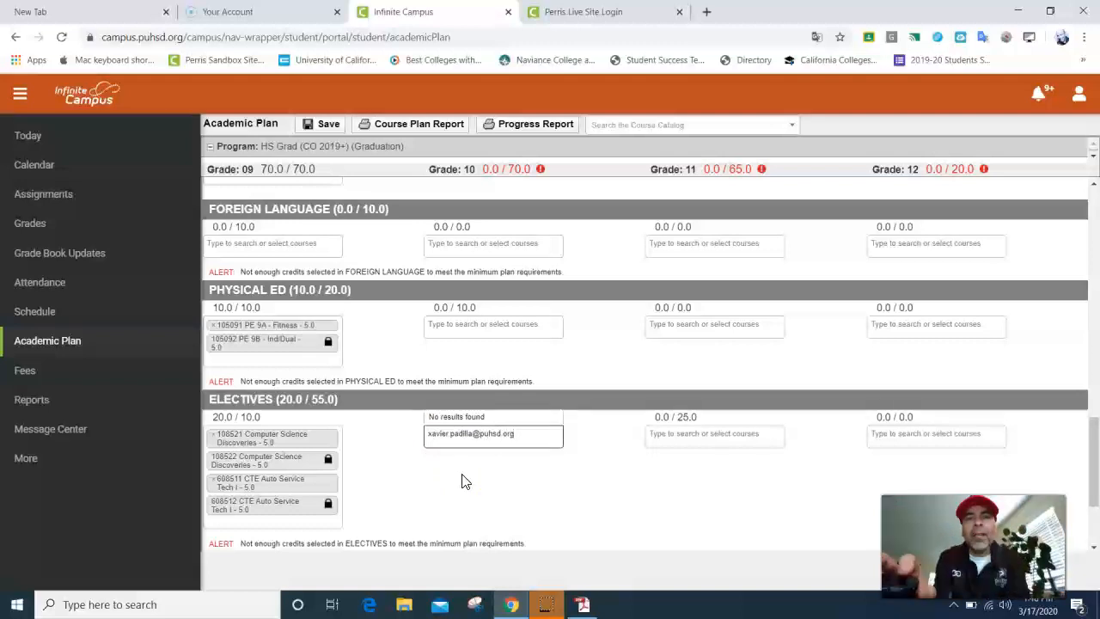
drag(518, 434, 407, 438)
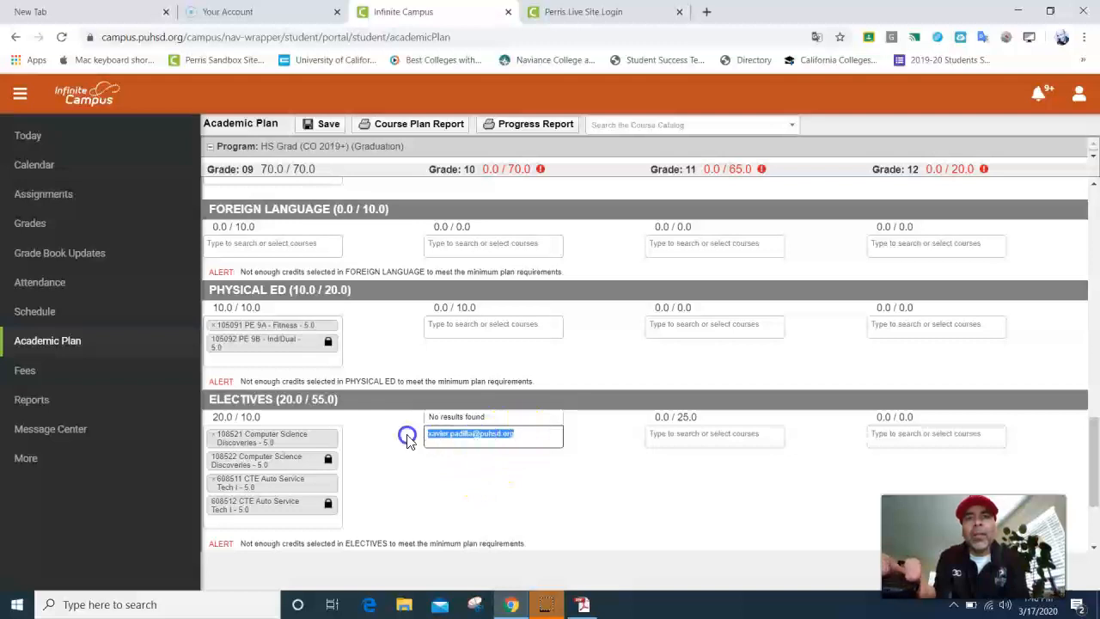
key(BackSpace)
click(400, 452)
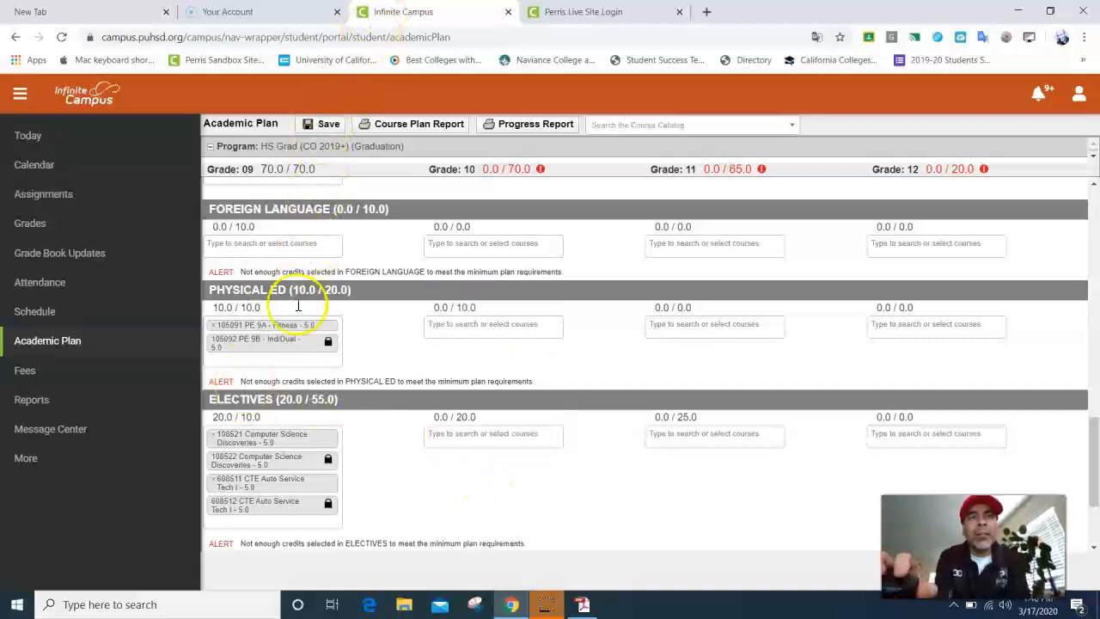
scroll(295, 477, up, 5)
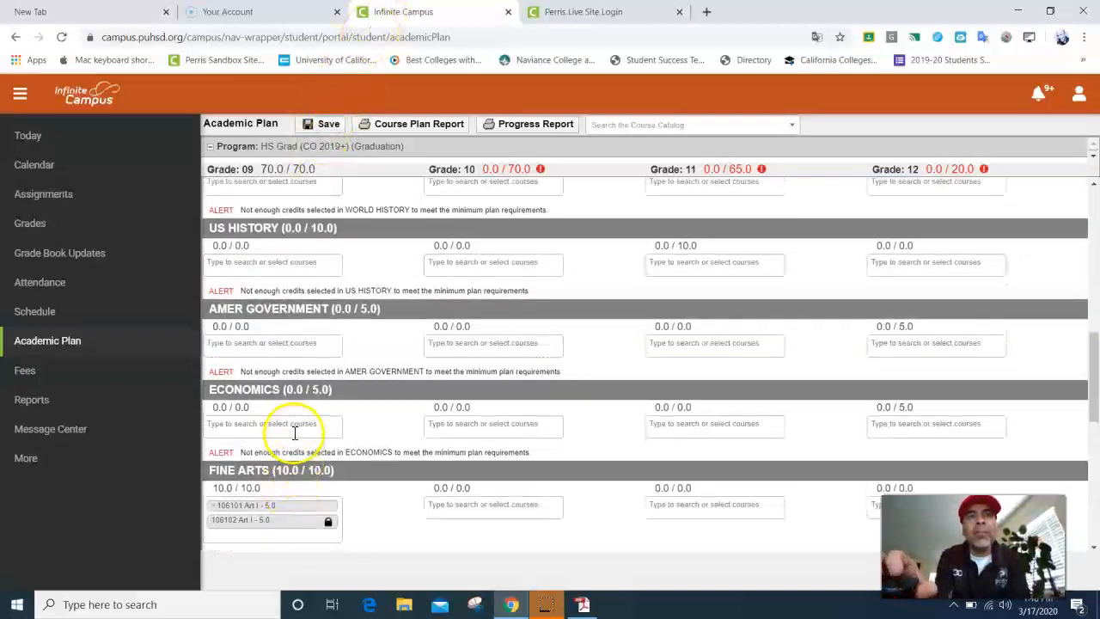
scroll(295, 433, up, 10)
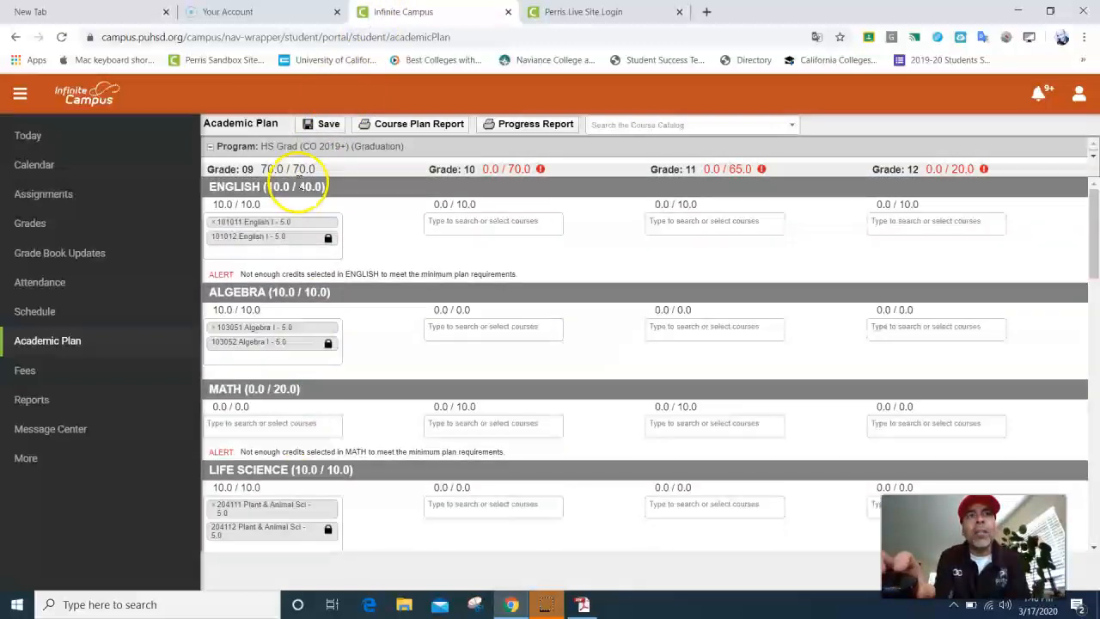
click(317, 127)
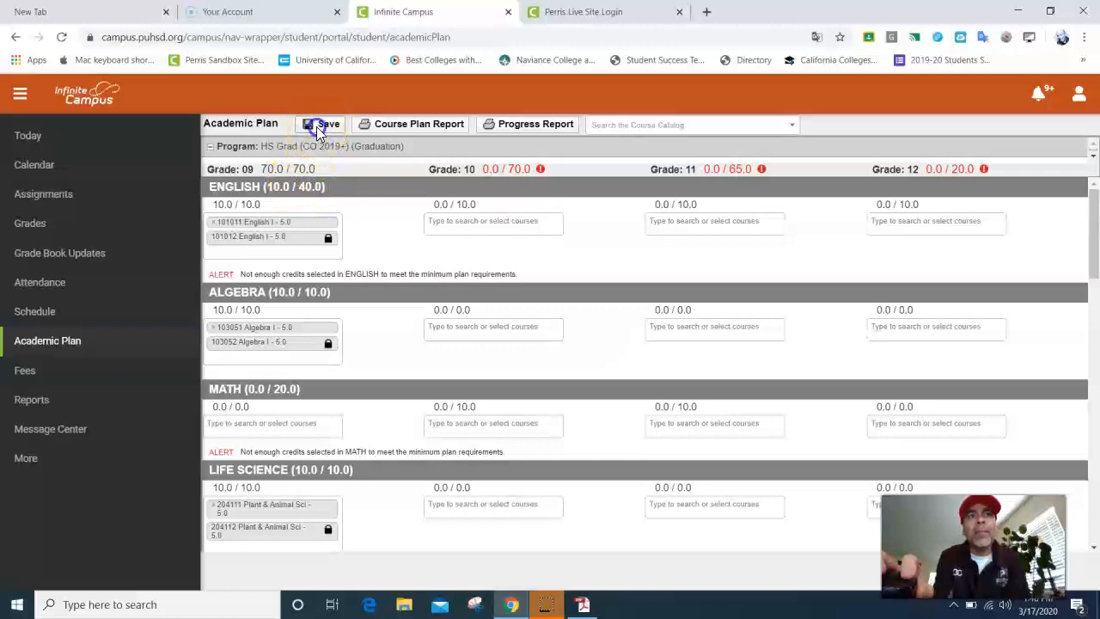